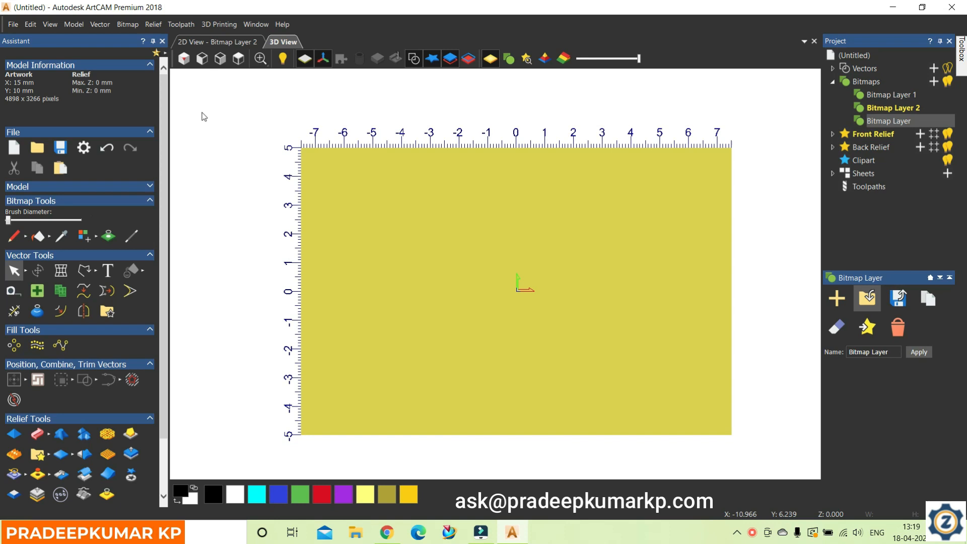
Switch to Chrome, search Google for "duck 2d line" and show the image results
click(390, 539)
click(378, 260)
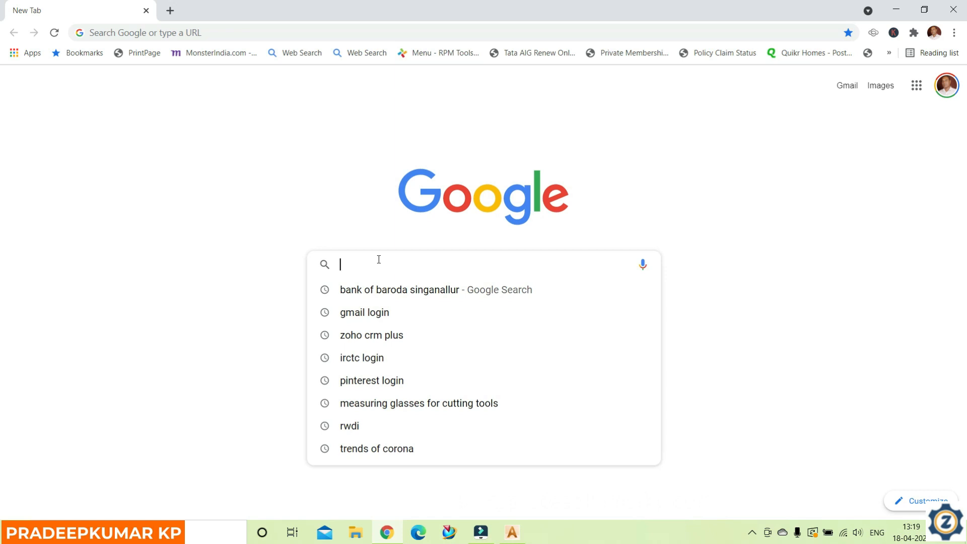
text(duck)
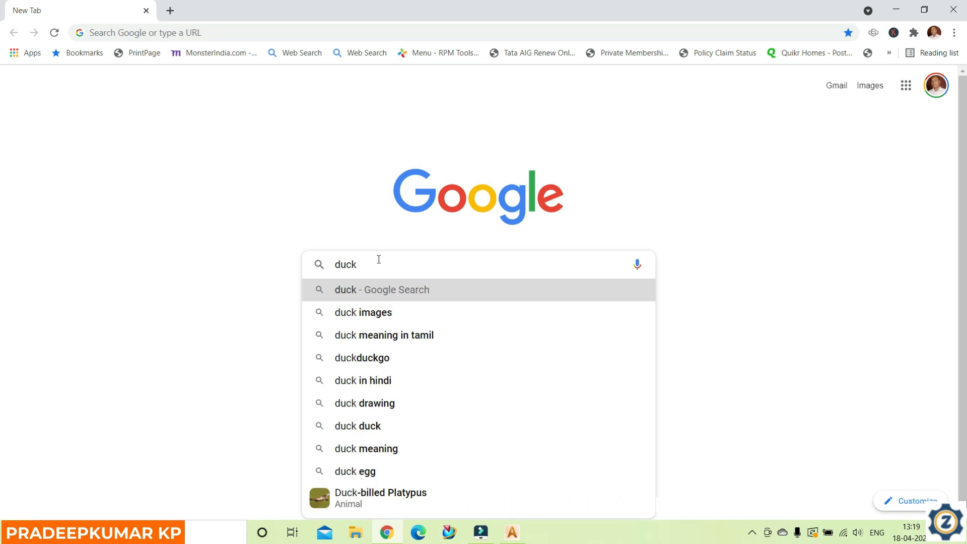
text(2d line)
key(Return)
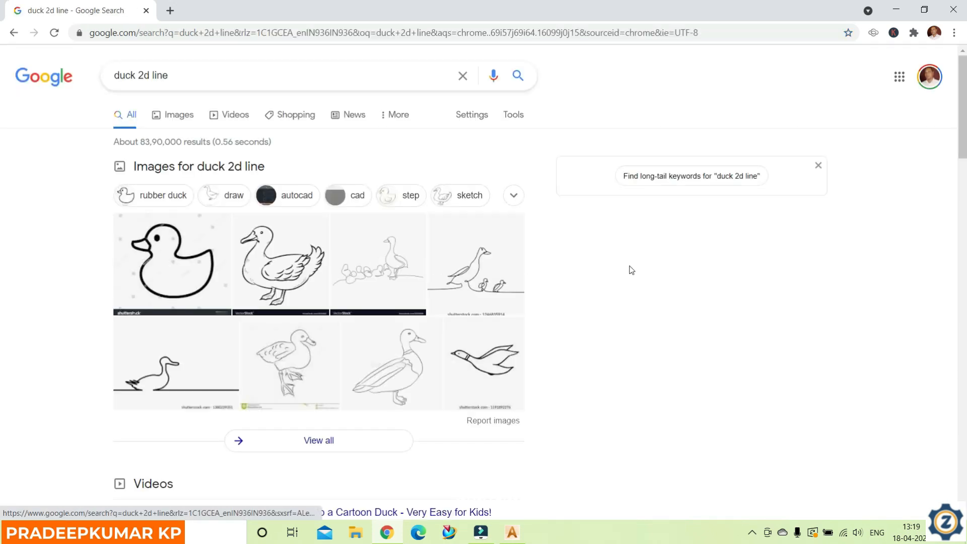
scroll(663, 275, down, 3)
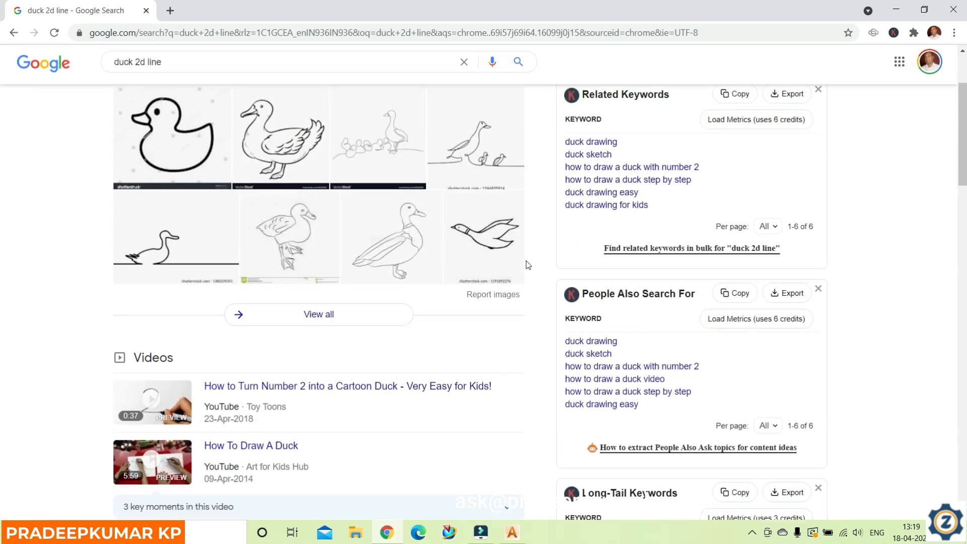
scroll(337, 234, up, 1)
click(187, 51)
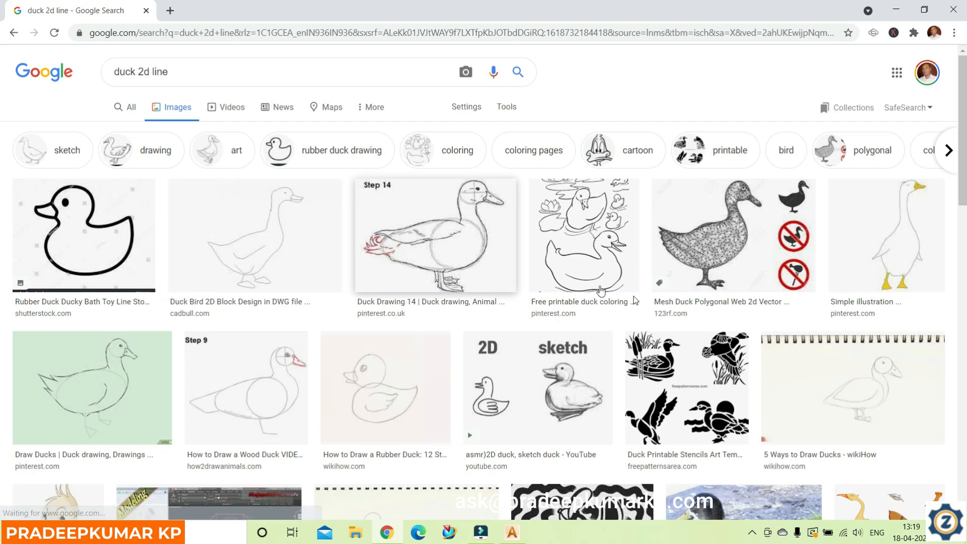
Browse the duck image results and open the preview of the Shutterstock rubber duck line drawing
scroll(603, 335, down, 3)
scroll(603, 334, down, 1)
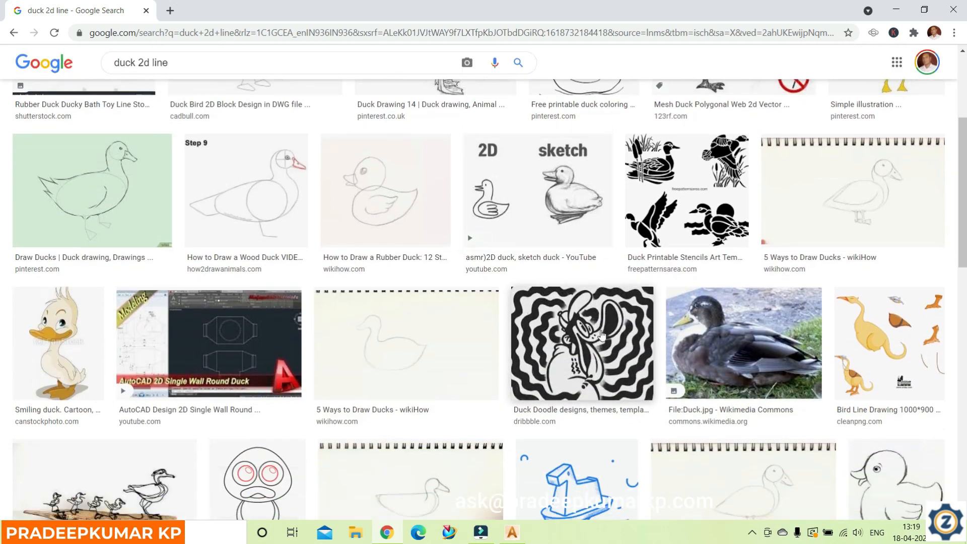
scroll(602, 335, up, 3)
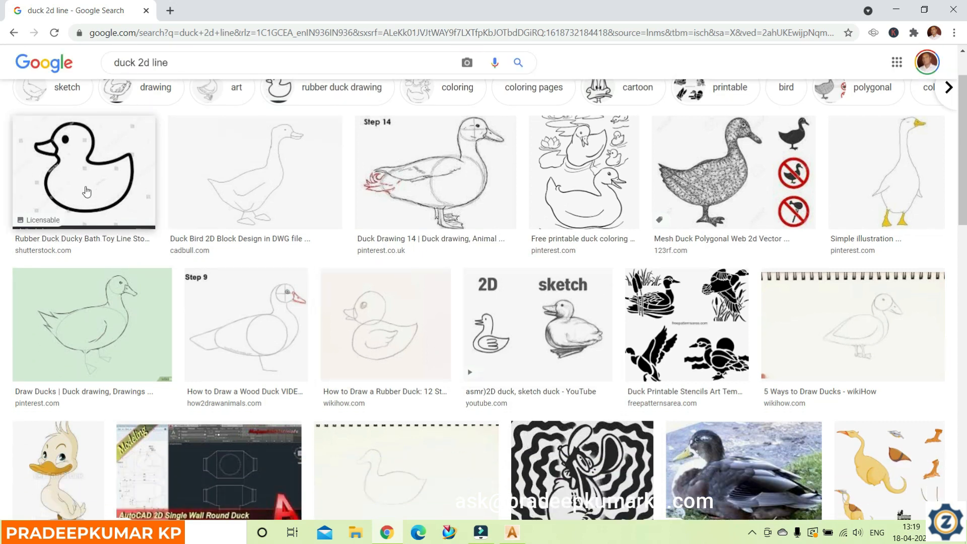
click(86, 191)
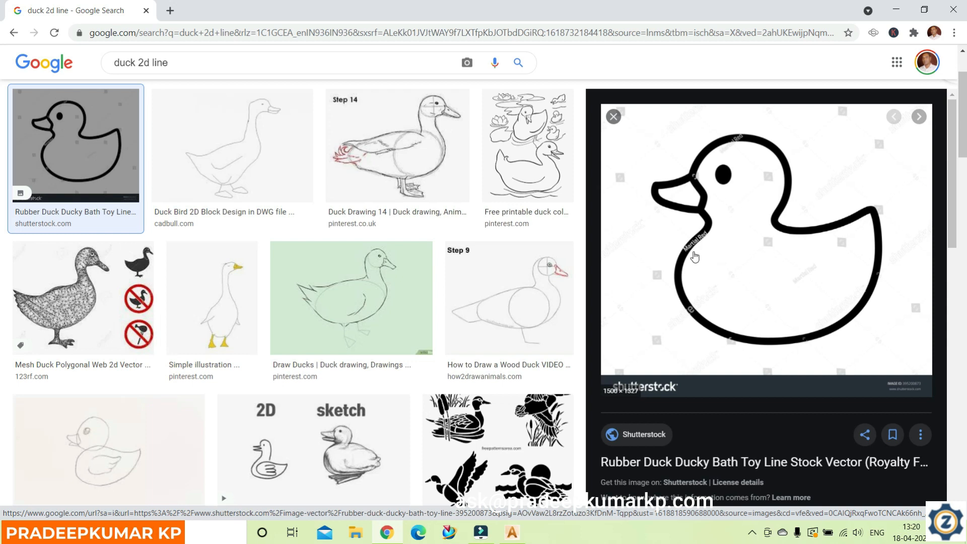
Save the previewed rubber duck image to the Desktop as a JPEG named duck
right_click(781, 229)
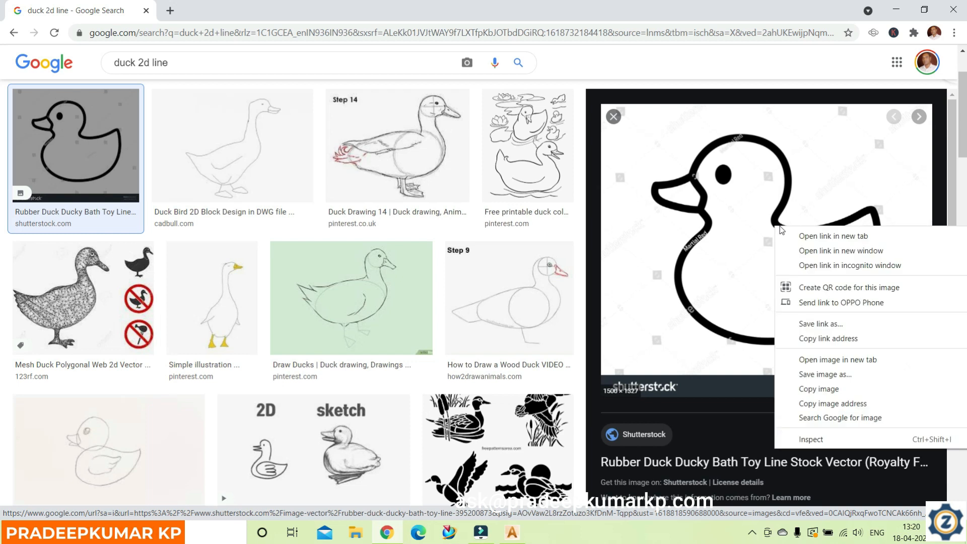
click(835, 373)
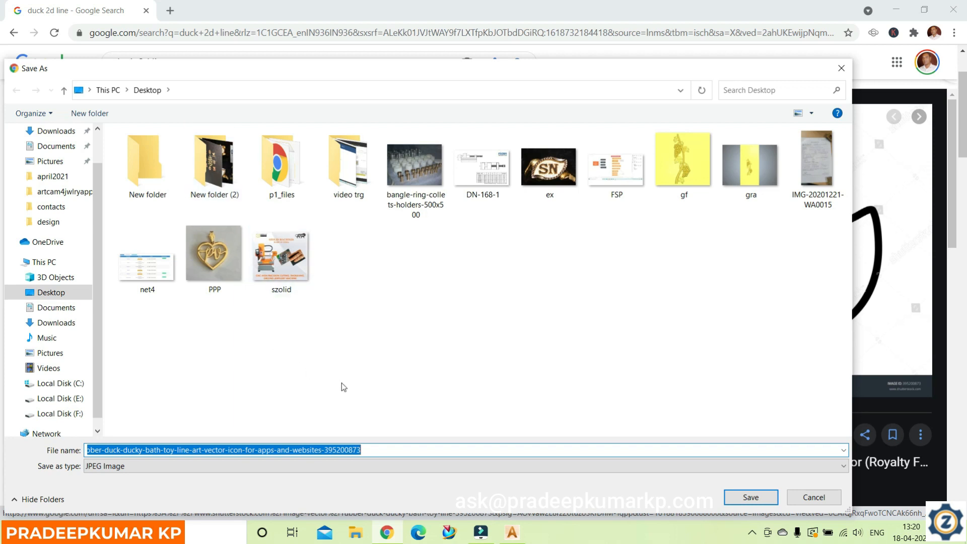
text(d)
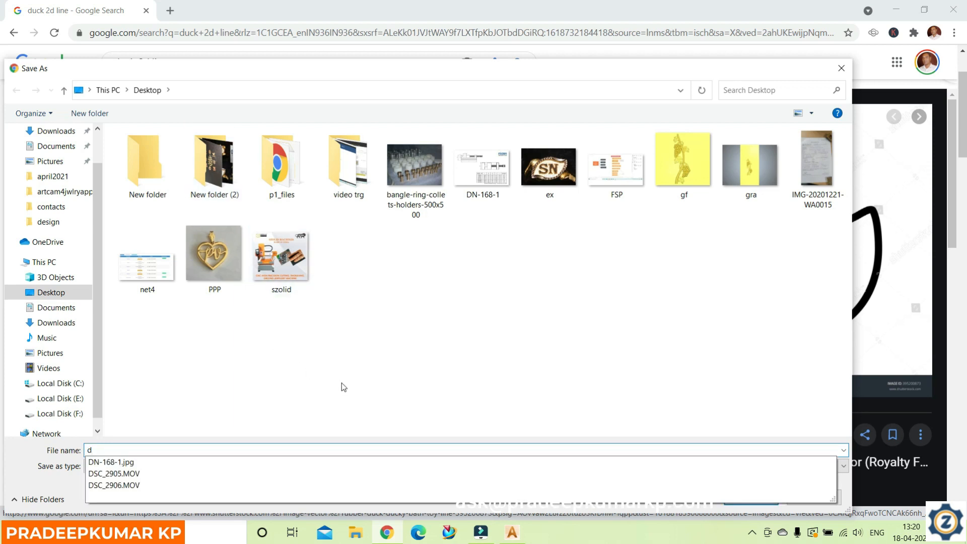
text(uck)
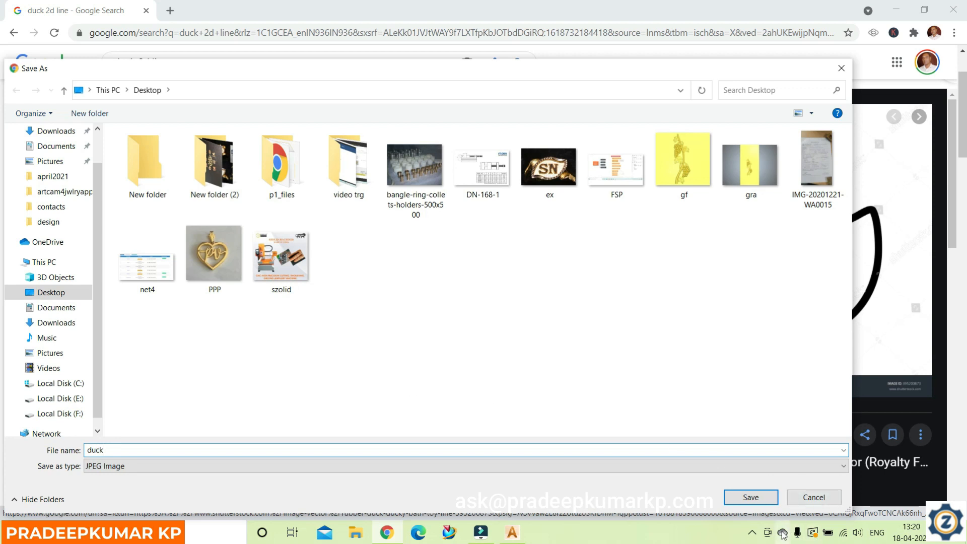
click(763, 498)
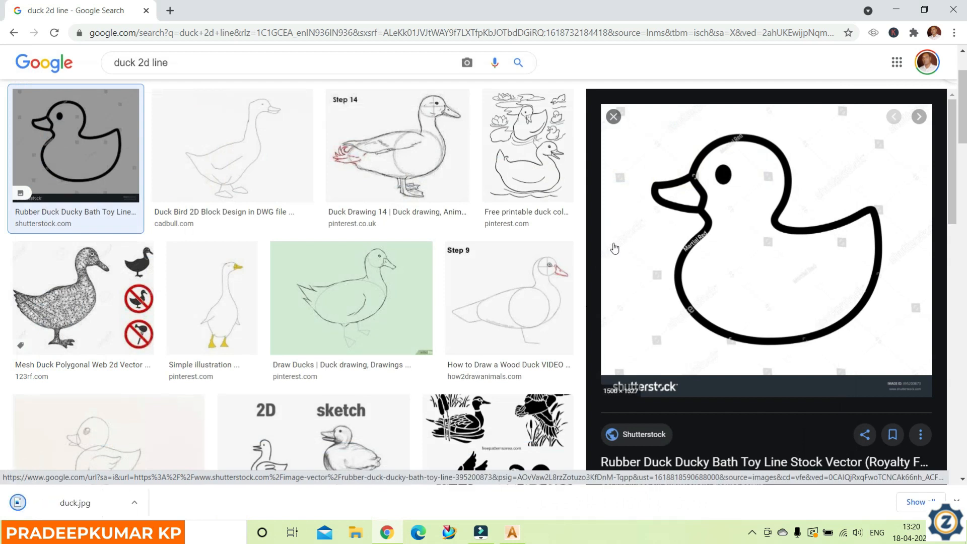
Find the Duck Printable Stencils Art Templates image further down the results and preview it
scroll(451, 267, down, 3)
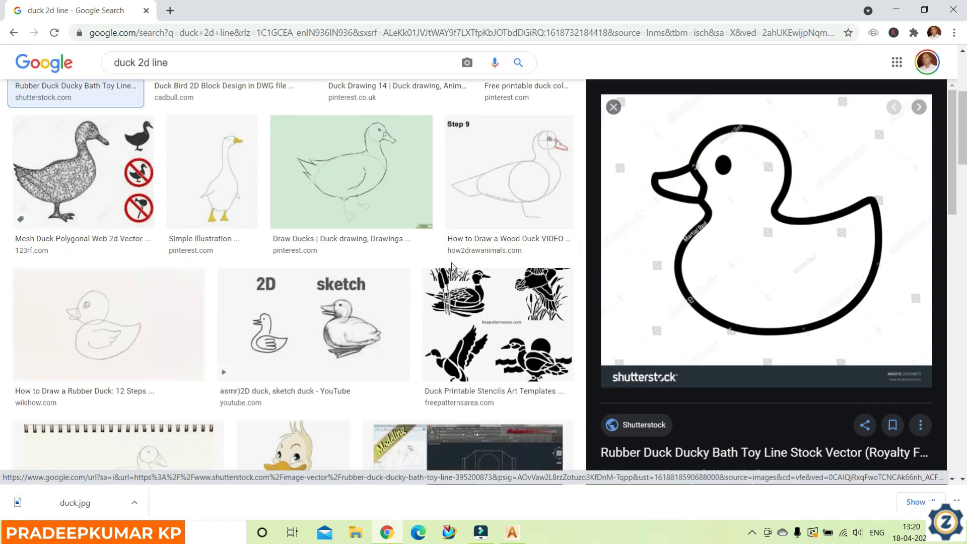
scroll(452, 267, down, 1)
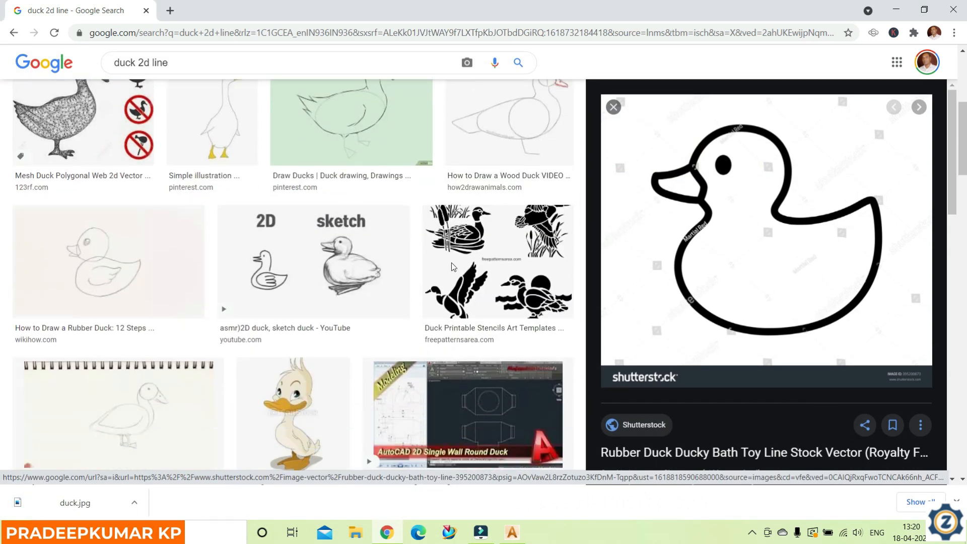
click(467, 295)
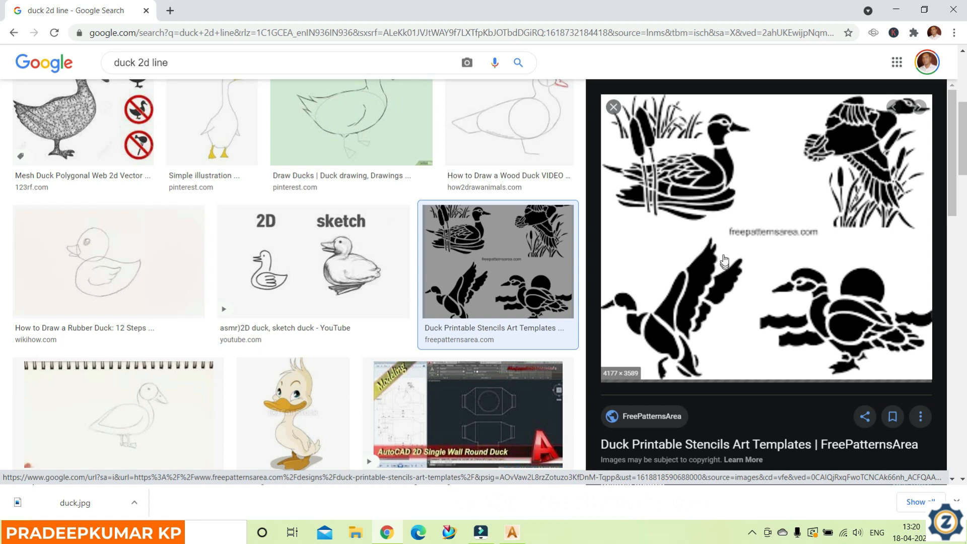
Browse the related images of the duck stencil templates and preview the flying mallard from Free Stencil Gallery
scroll(729, 247, down, 3)
scroll(731, 244, down, 3)
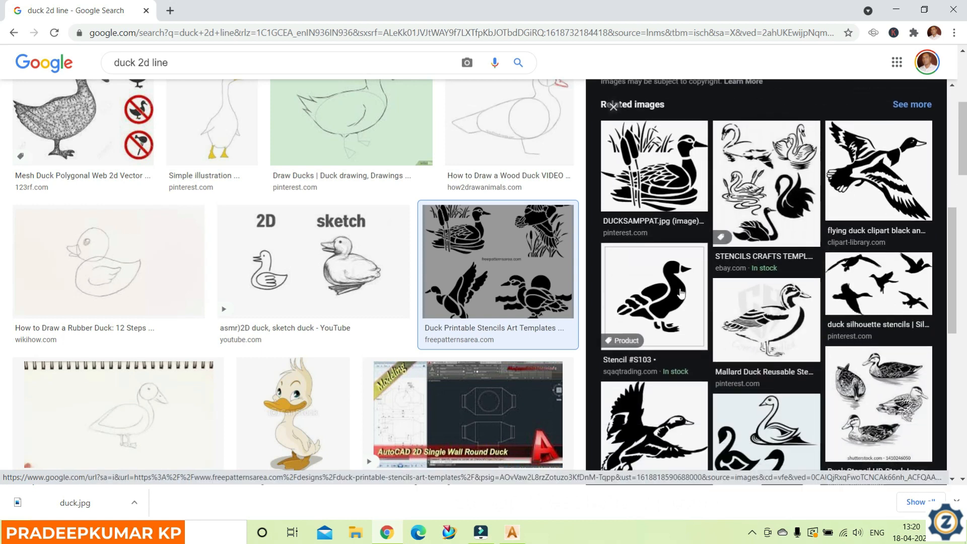
scroll(681, 292, down, 3)
scroll(680, 287, down, 3)
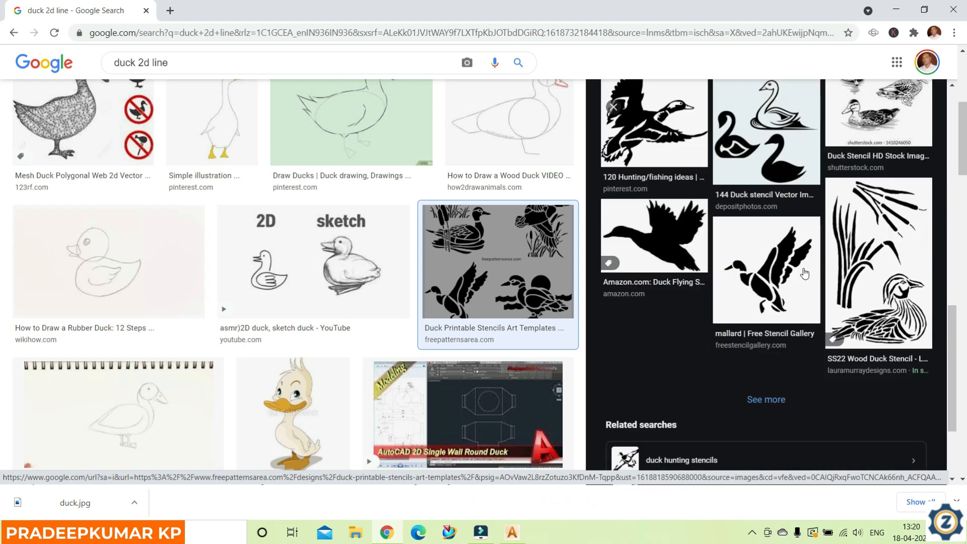
scroll(772, 278, up, 1)
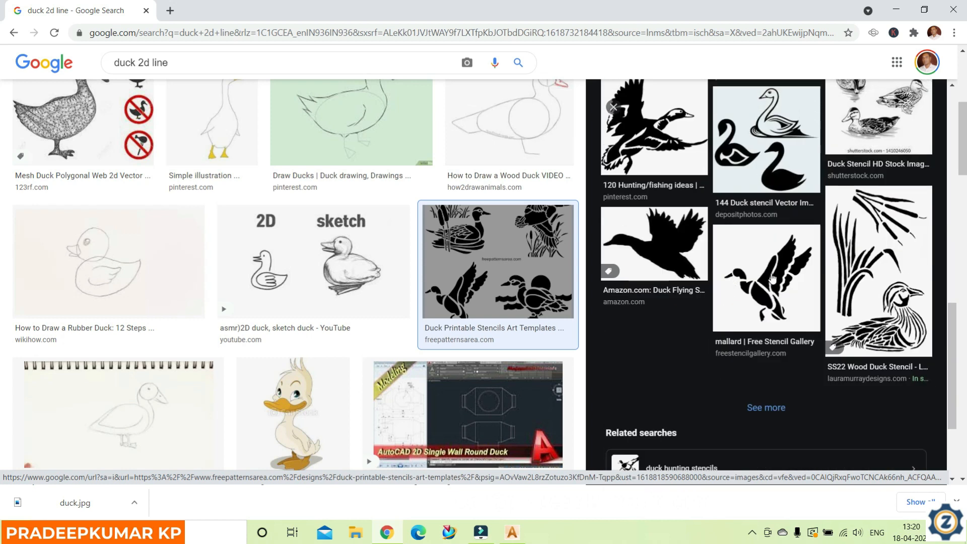
scroll(772, 278, up, 2)
scroll(759, 280, down, 1)
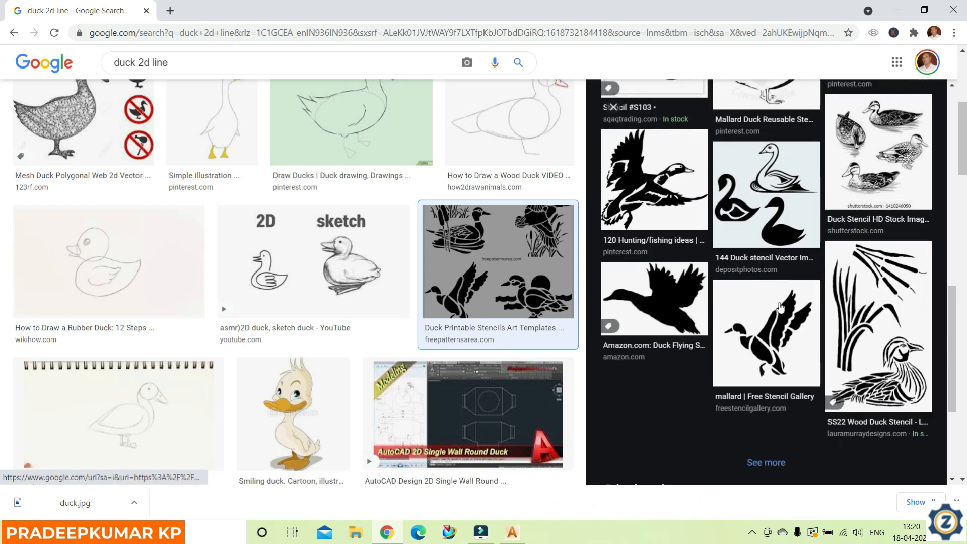
click(776, 343)
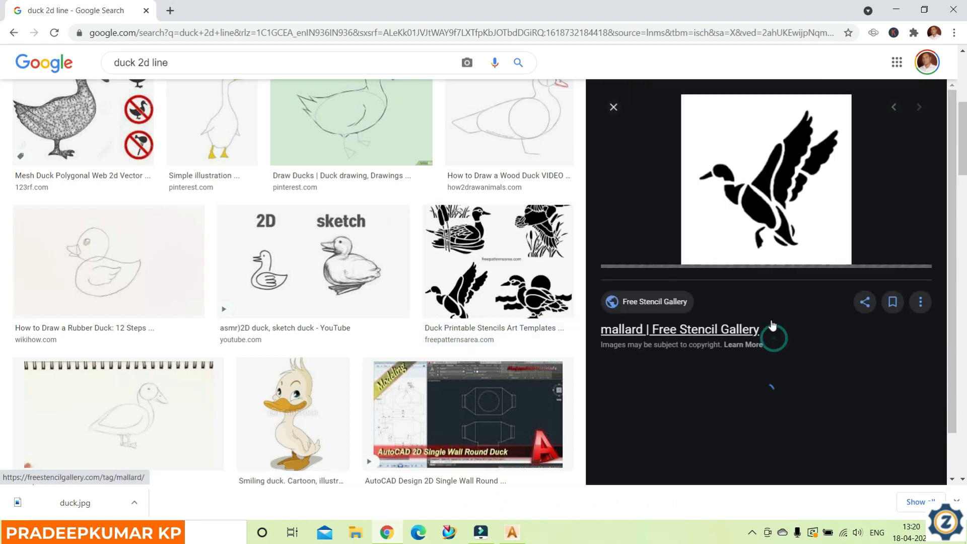
Visit the mallard image's source website and open its Duck Stencil page
click(761, 206)
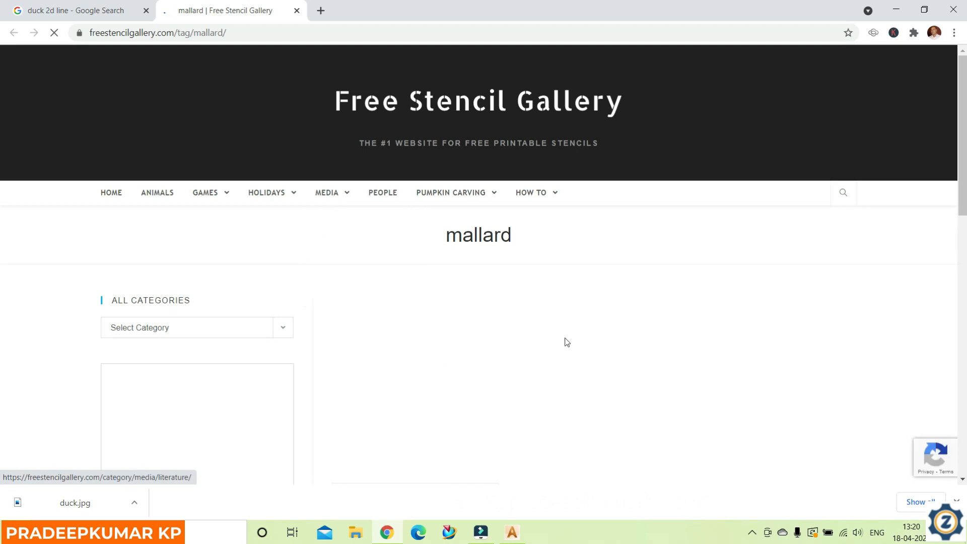
scroll(566, 342, down, 2)
scroll(566, 342, down, 7)
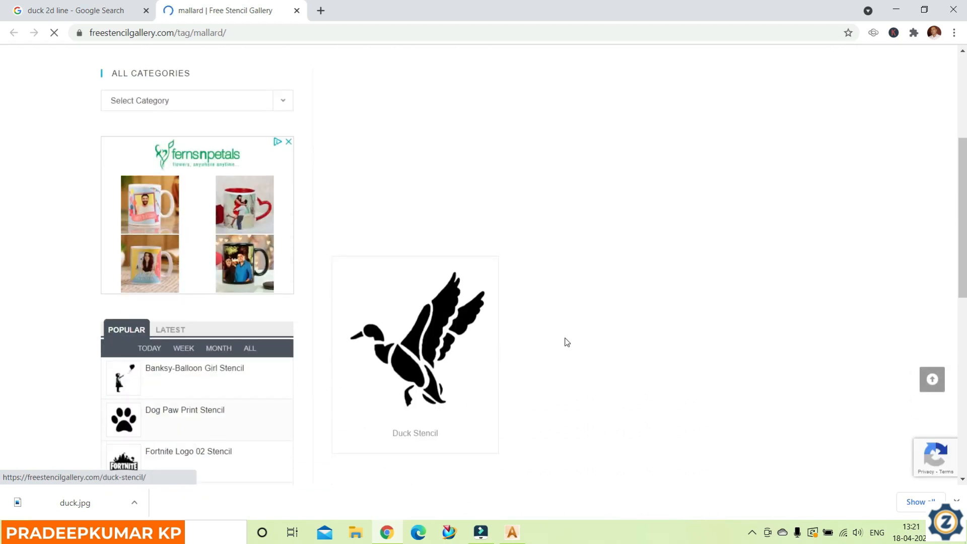
right_click(417, 132)
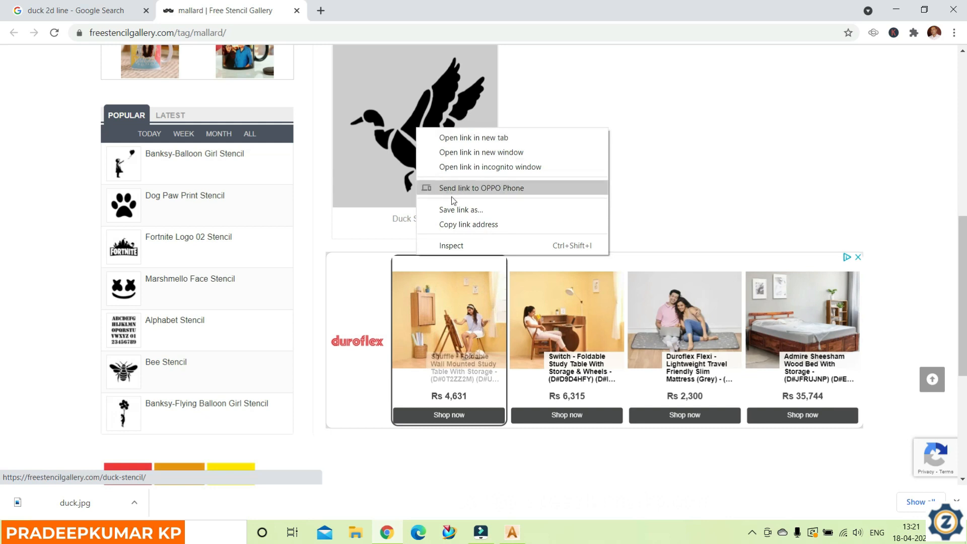
click(402, 118)
right_click(409, 122)
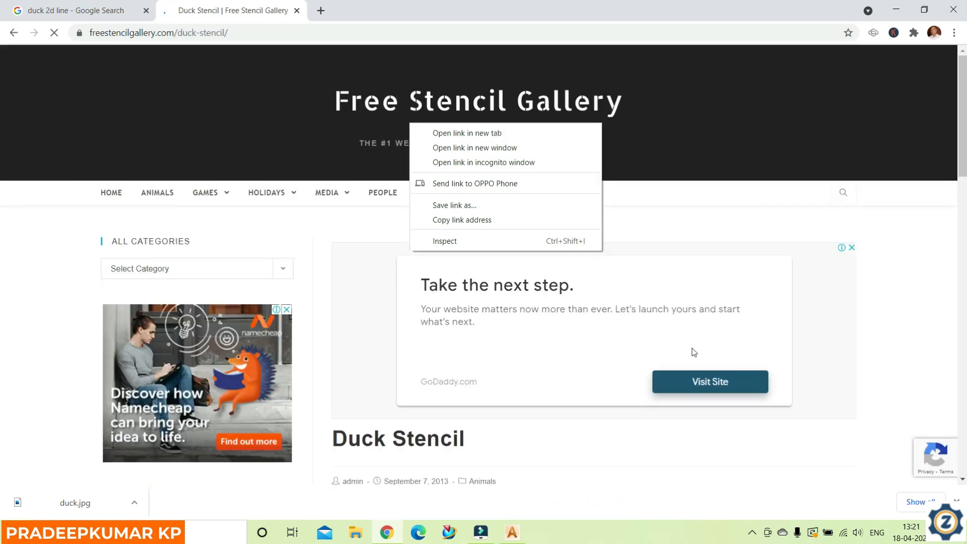
Examine the Duck Stencil outline drawing and the related stencils below it
scroll(598, 328, down, 8)
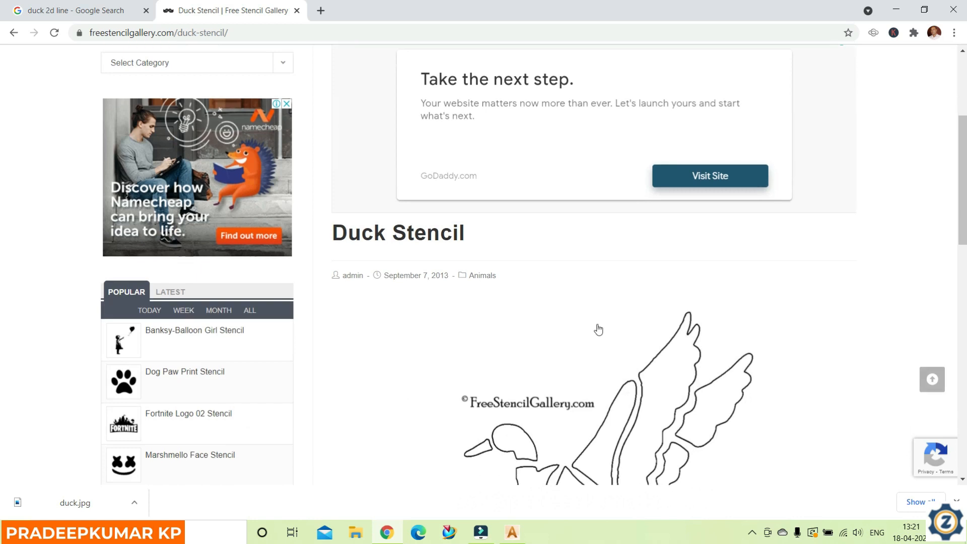
scroll(598, 328, down, 5)
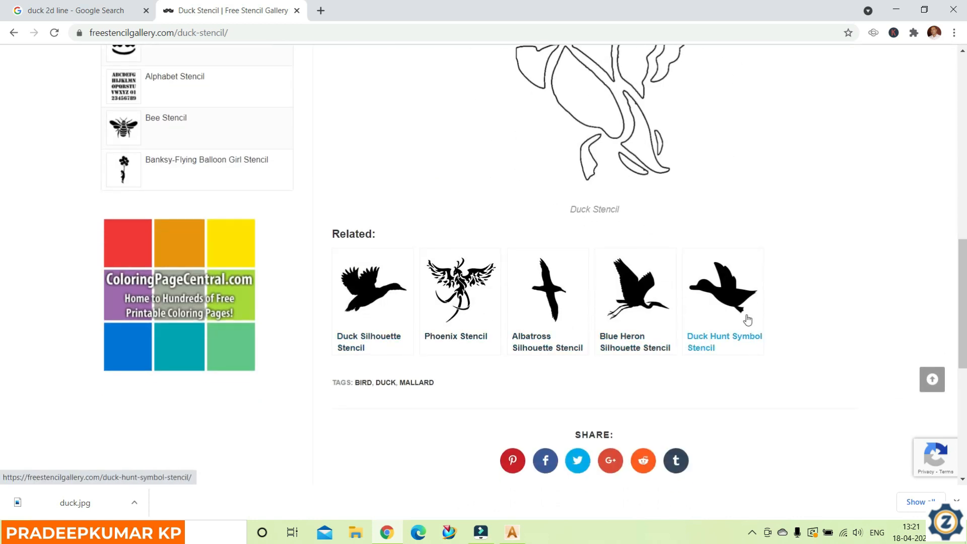
scroll(705, 302, down, 3)
scroll(705, 303, up, 9)
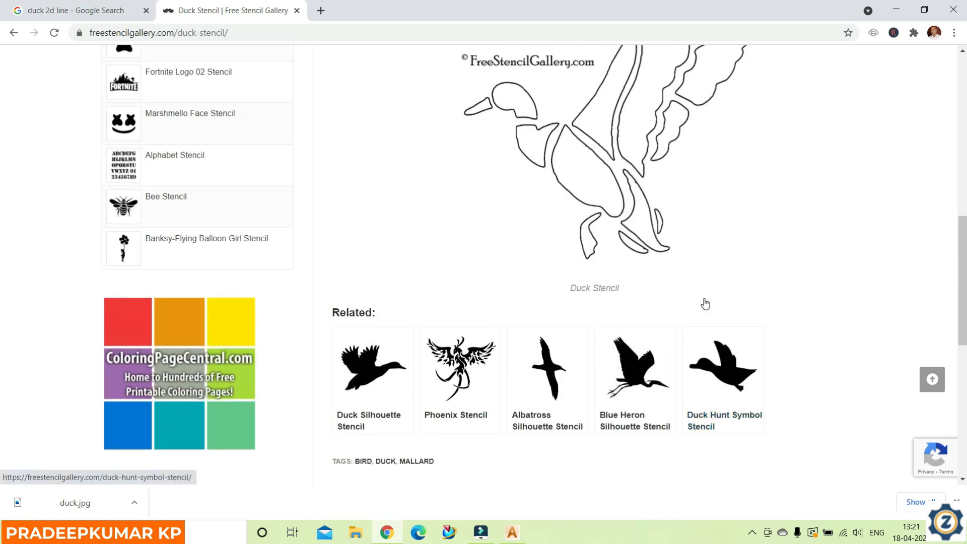
scroll(705, 303, up, 4)
scroll(703, 303, down, 9)
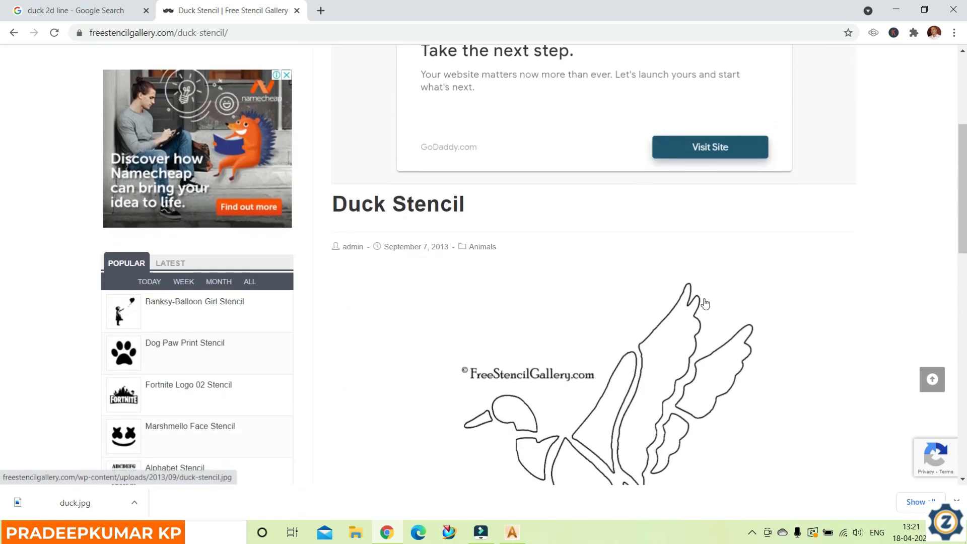
scroll(678, 287, up, 3)
scroll(677, 287, up, 1)
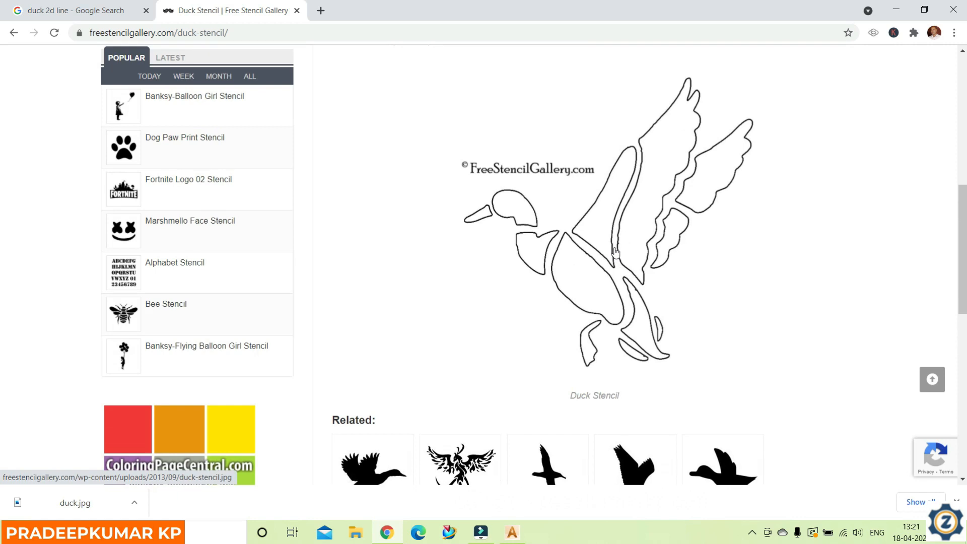
scroll(612, 272, down, 1)
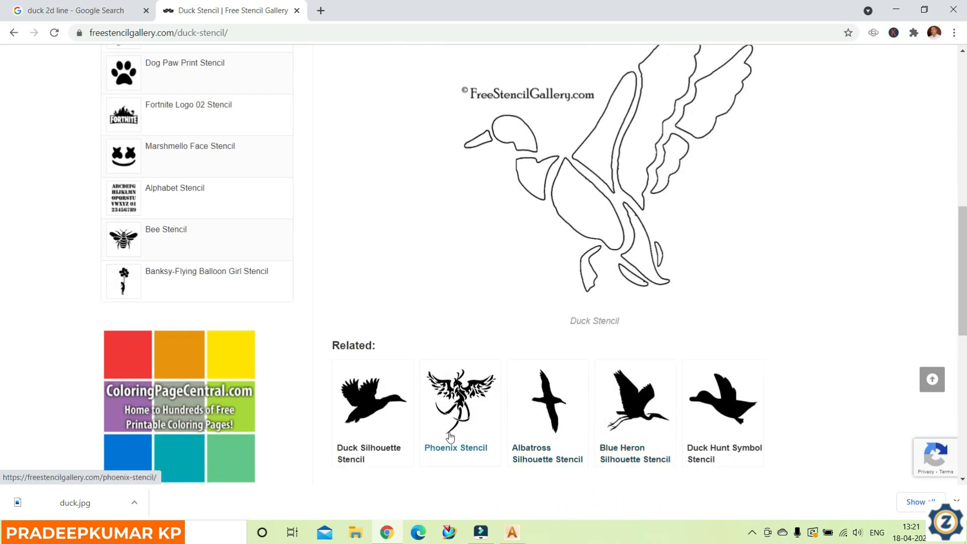
Open the related Duck Silhouette Stencil page and view its outline drawing
click(380, 399)
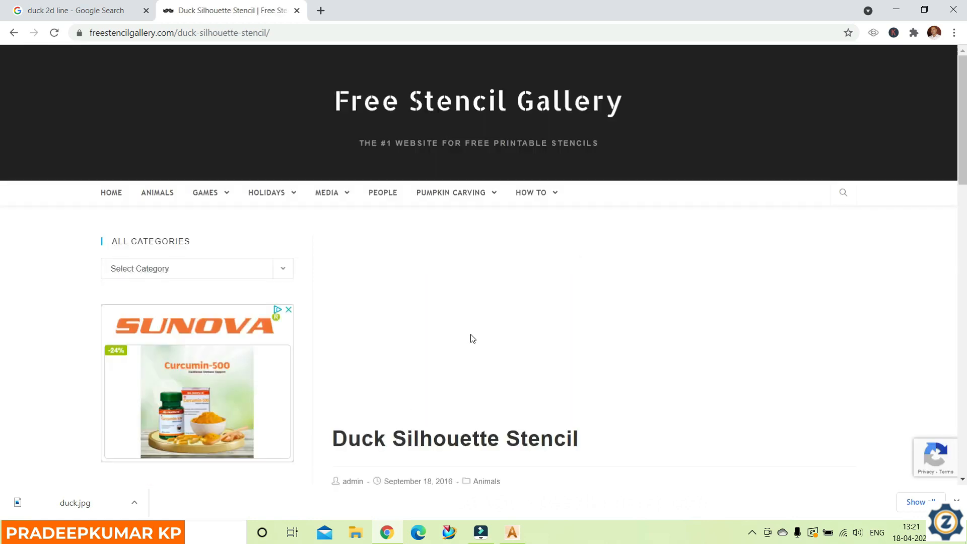
scroll(472, 339, down, 6)
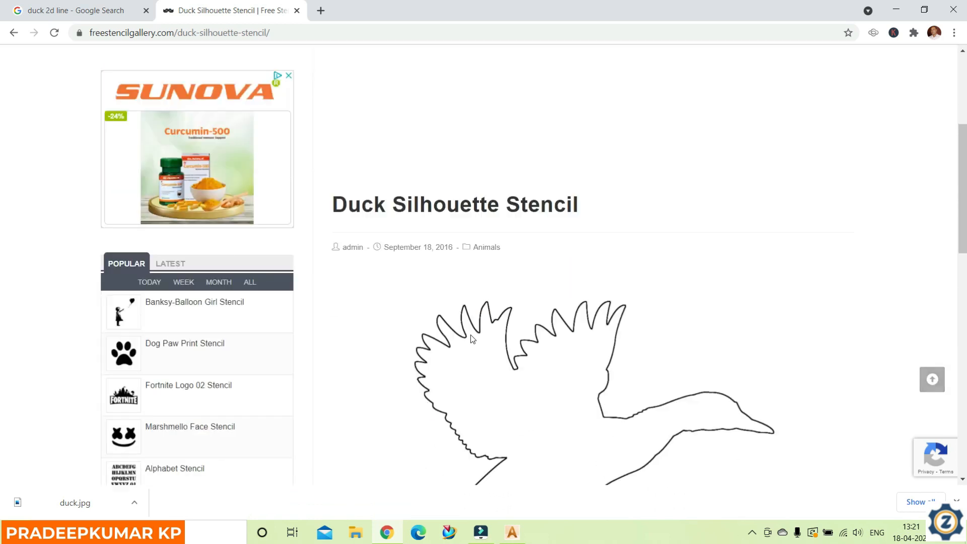
scroll(473, 338, down, 4)
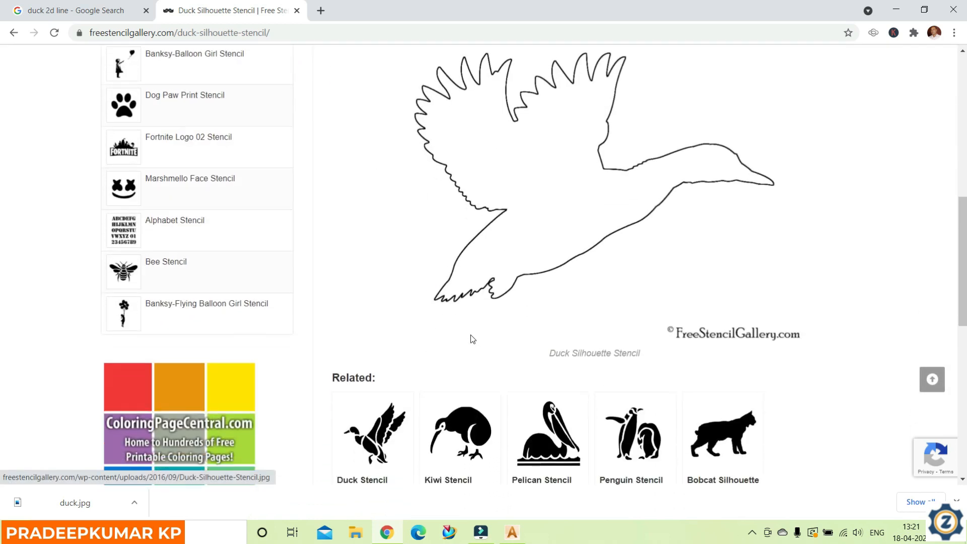
scroll(472, 338, up, 4)
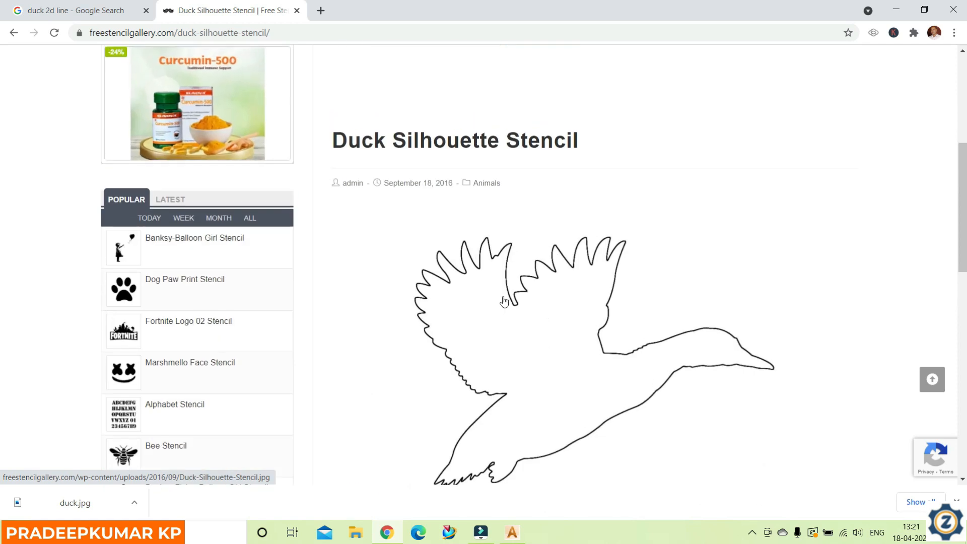
Save the Duck Silhouette Stencil image to the Desktop as the JPEG file Duck-Silhouette-Stencil-1024x791
right_click(512, 303)
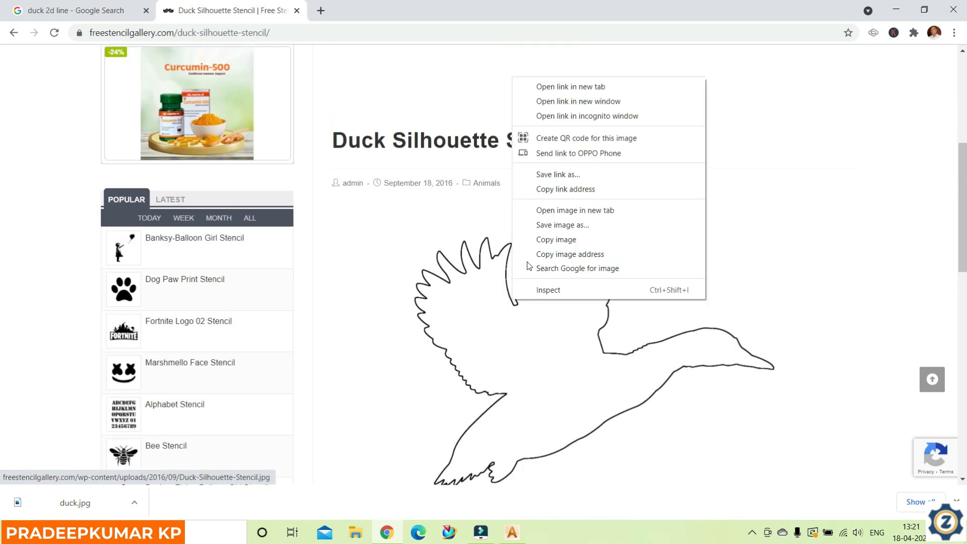
click(561, 224)
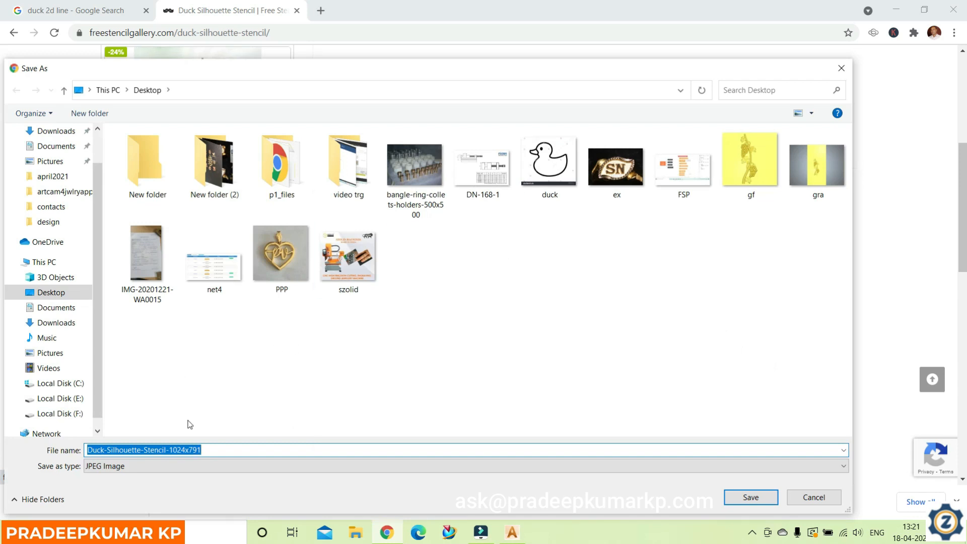
click(766, 499)
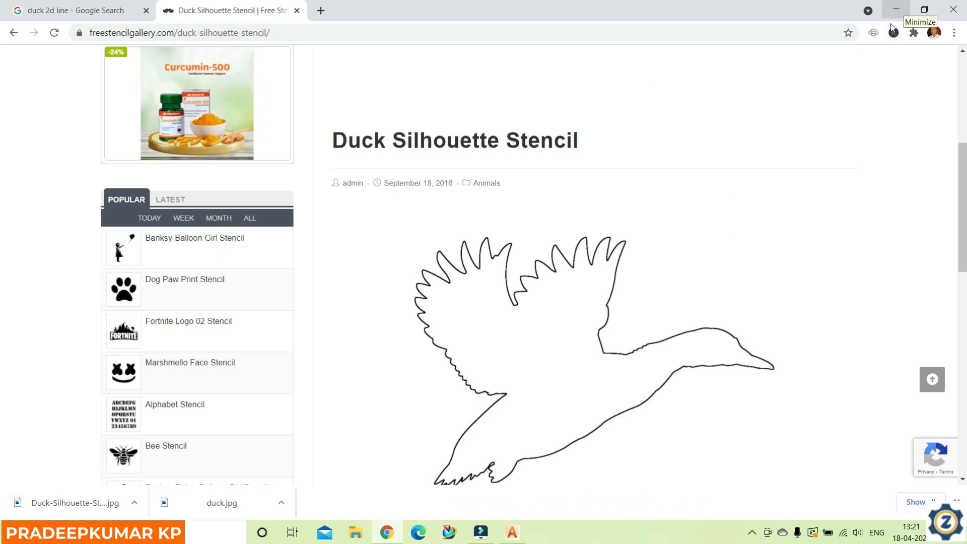
Switch to ArtCAM and open the duck image from the Desktop as a new model
click(510, 529)
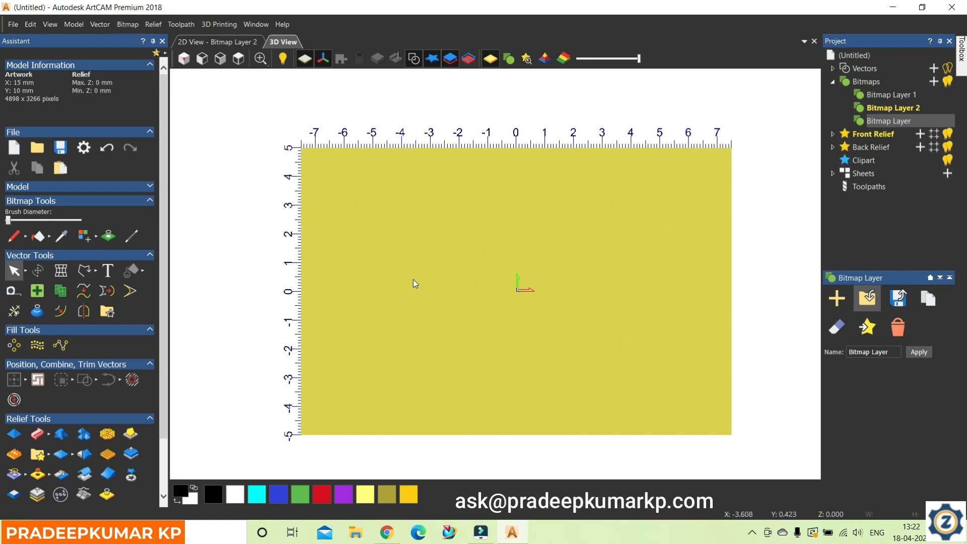
click(12, 26)
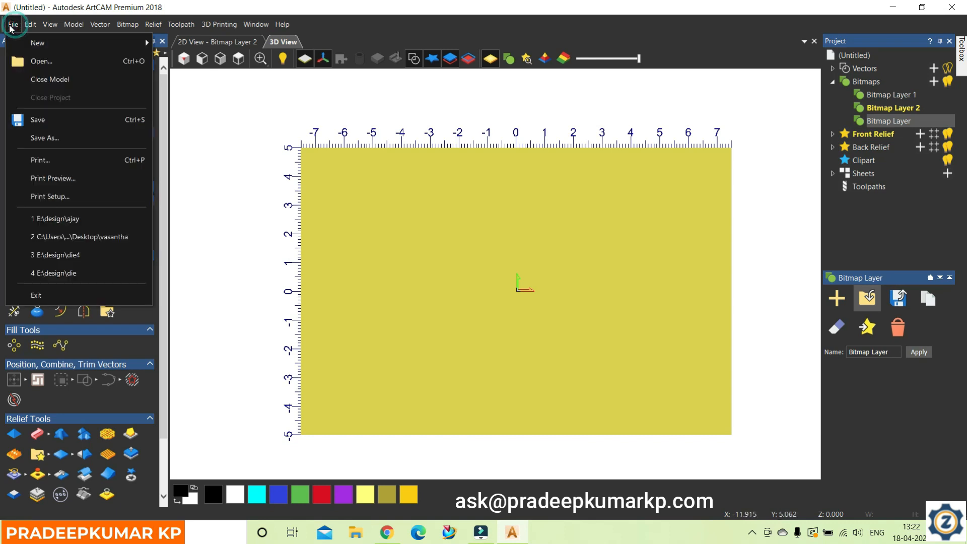
click(39, 63)
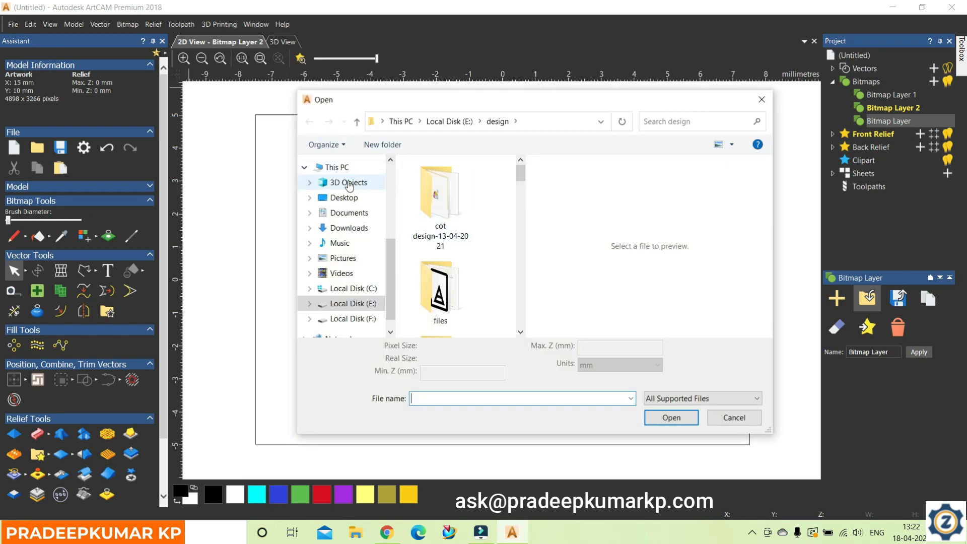
click(342, 198)
drag(524, 178, 524, 227)
click(456, 249)
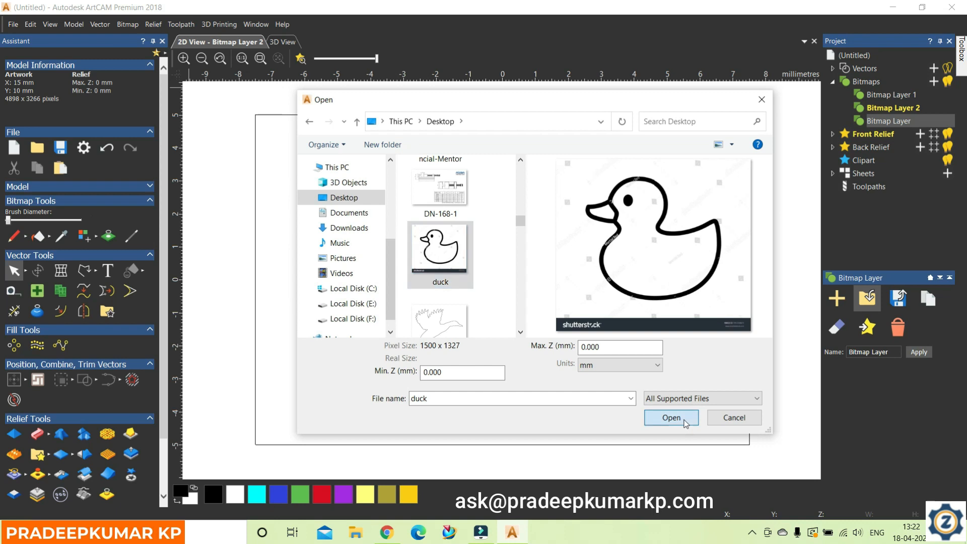
click(685, 422)
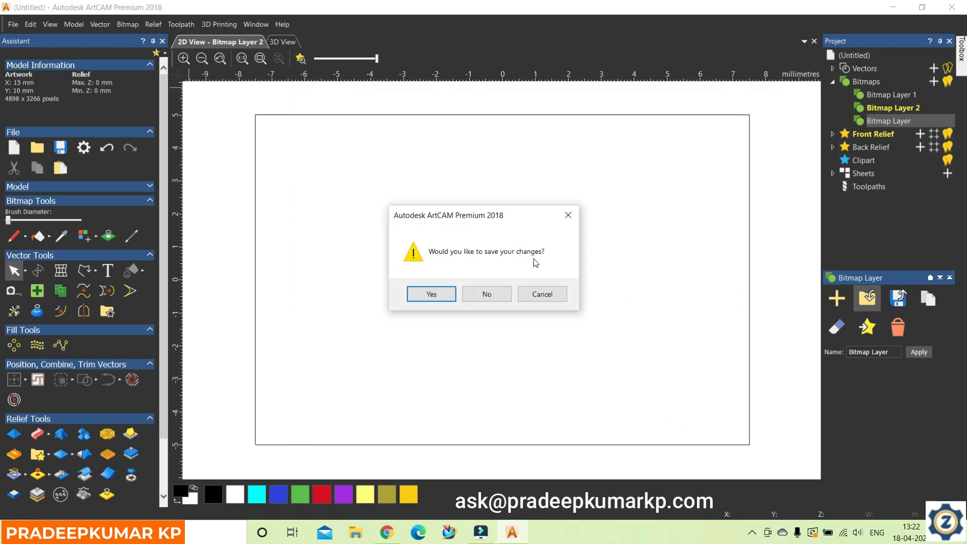
Discard the current model's changes and place the new model's origin at the image centre, keeping the image size in mm
click(487, 294)
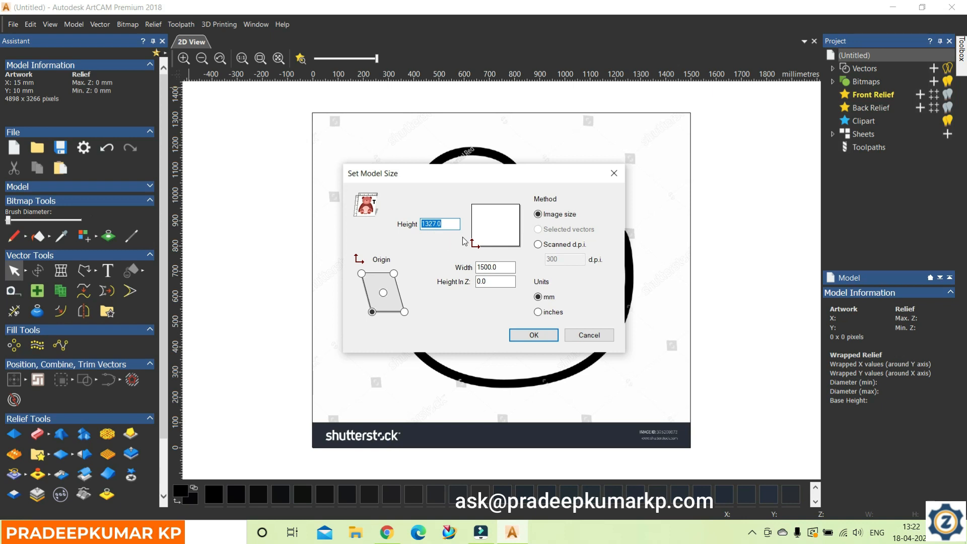
click(383, 294)
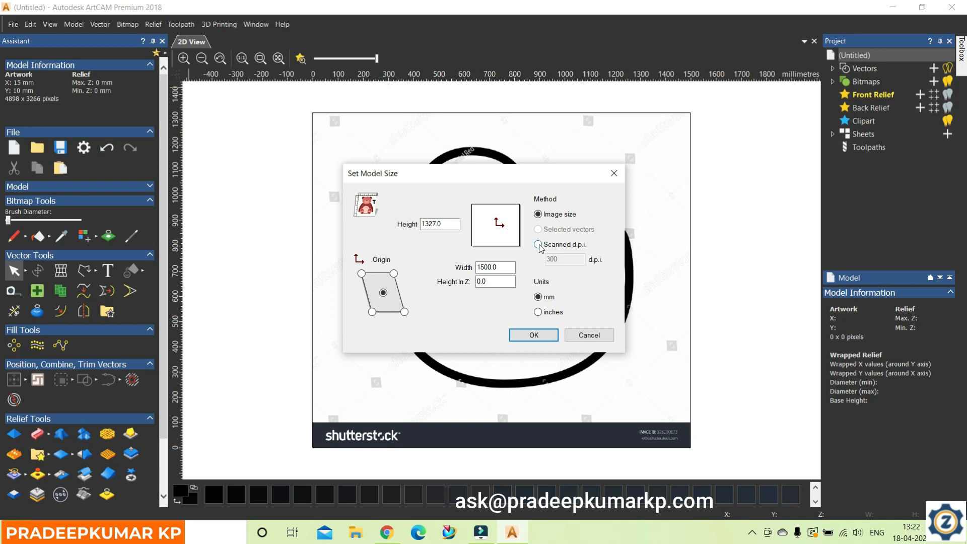
click(534, 335)
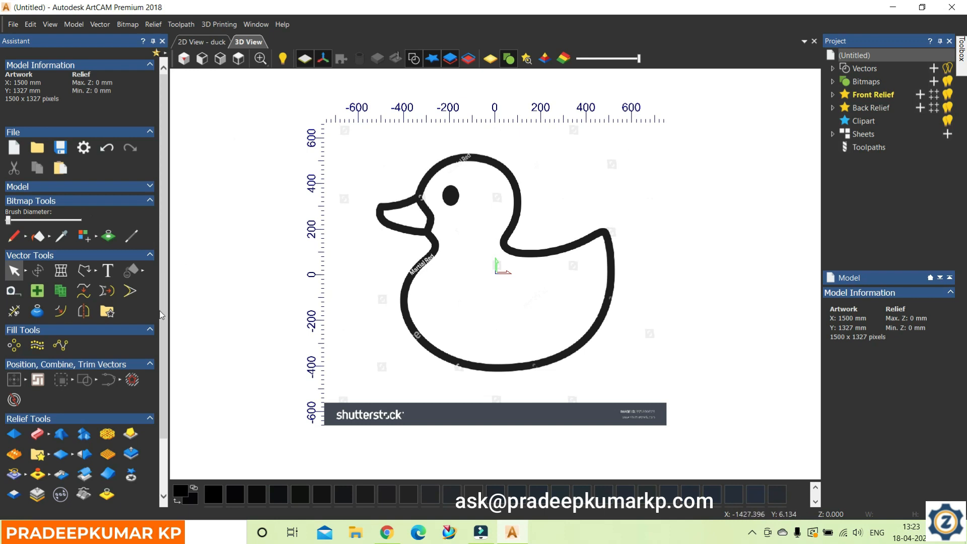
Reduce the duck bitmap to two colours with the Bitmap to Vector tool
click(109, 236)
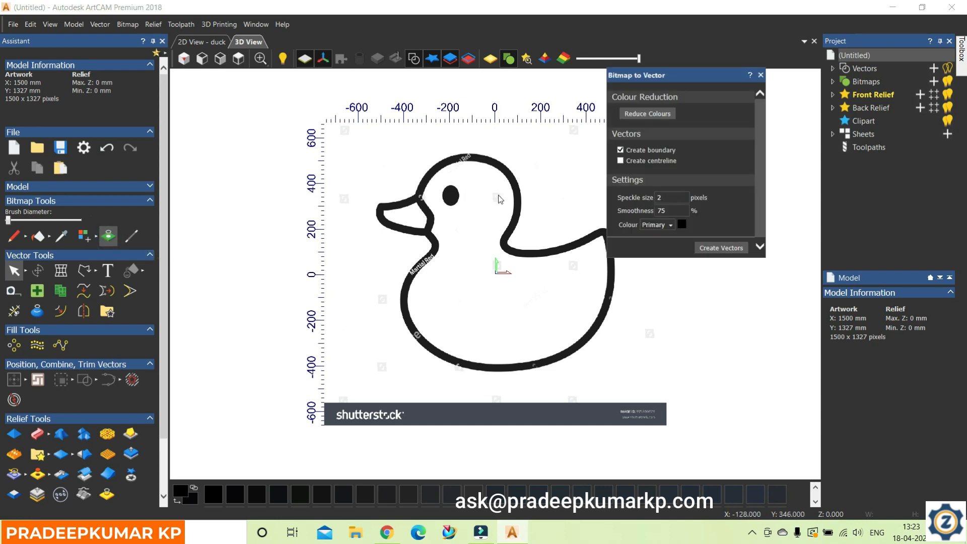
click(662, 115)
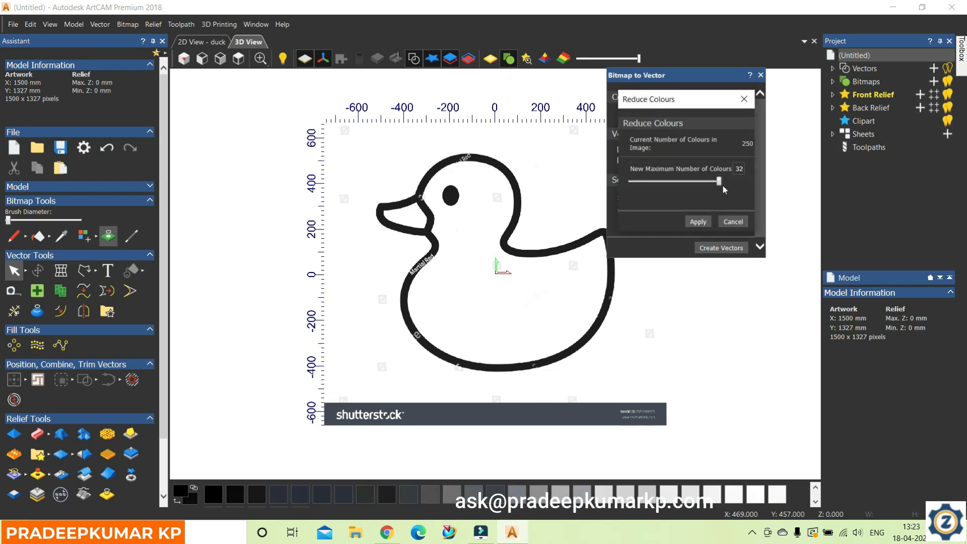
drag(720, 182, 614, 188)
click(699, 222)
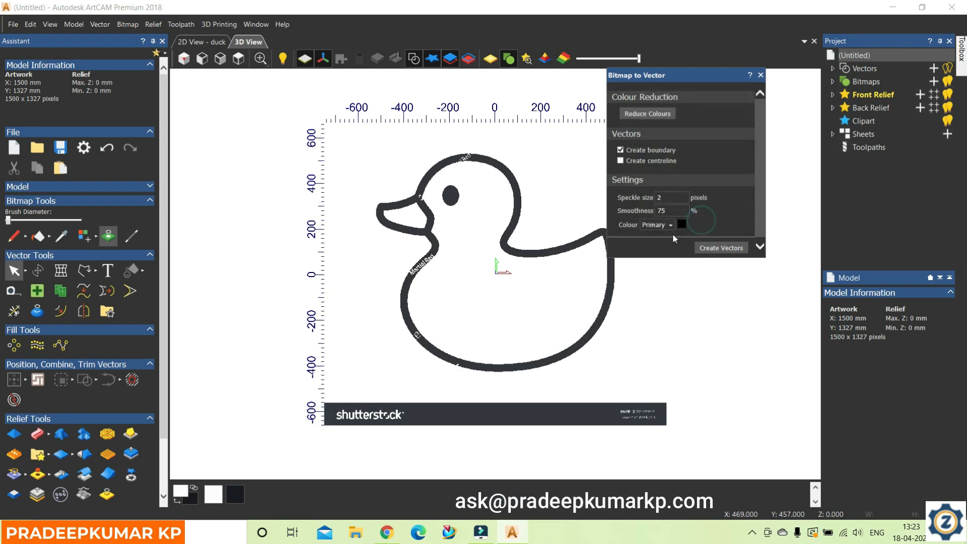
Create boundary vectors from the colour-reduced duck bitmap and close the Bitmap to Vector tool
drag(761, 142, 751, 202)
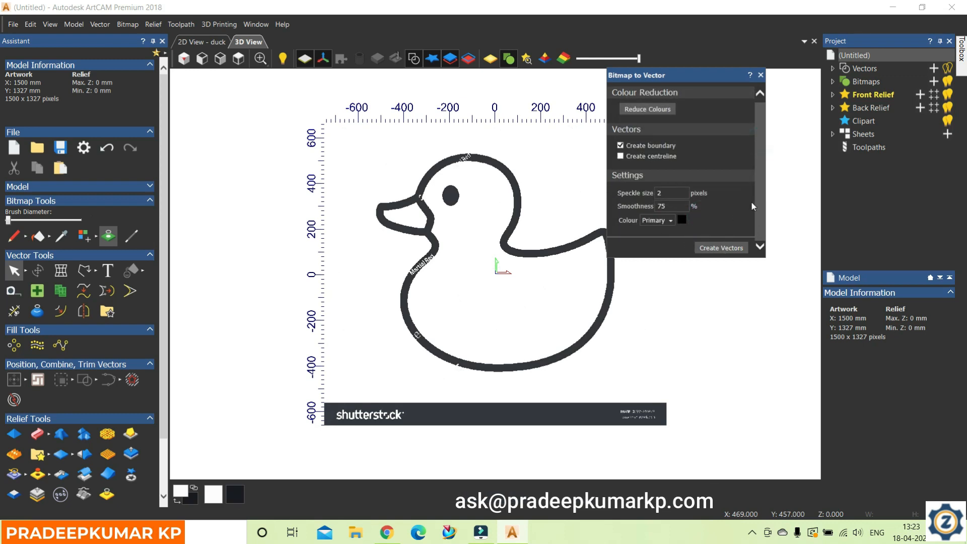
click(721, 248)
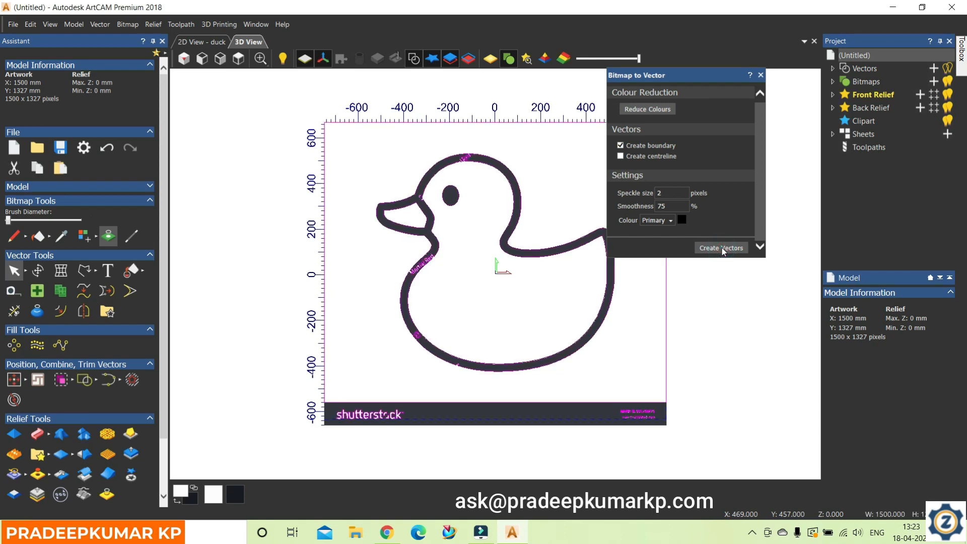
click(761, 75)
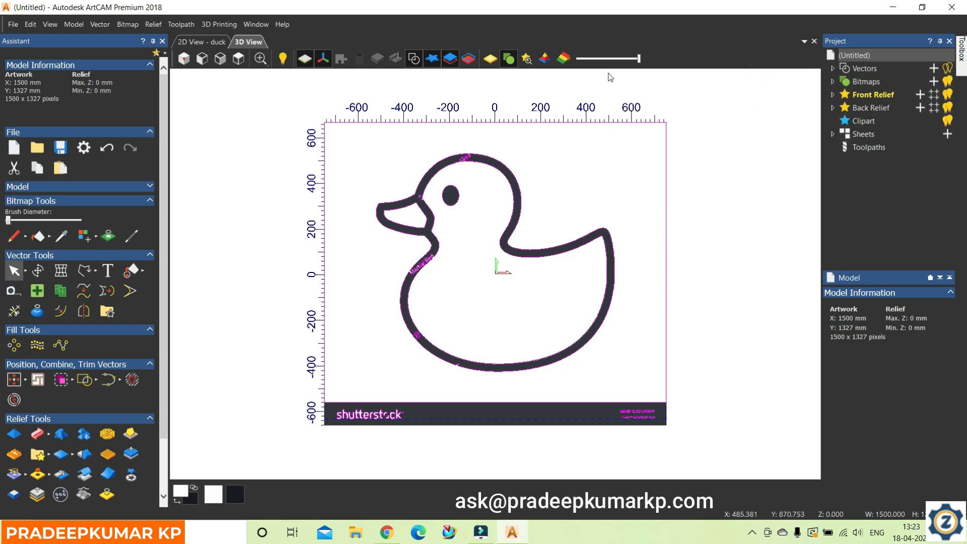
Fade the bitmap behind the vectors and select the duck's outer outline and then its inner body outline
drag(639, 60, 584, 61)
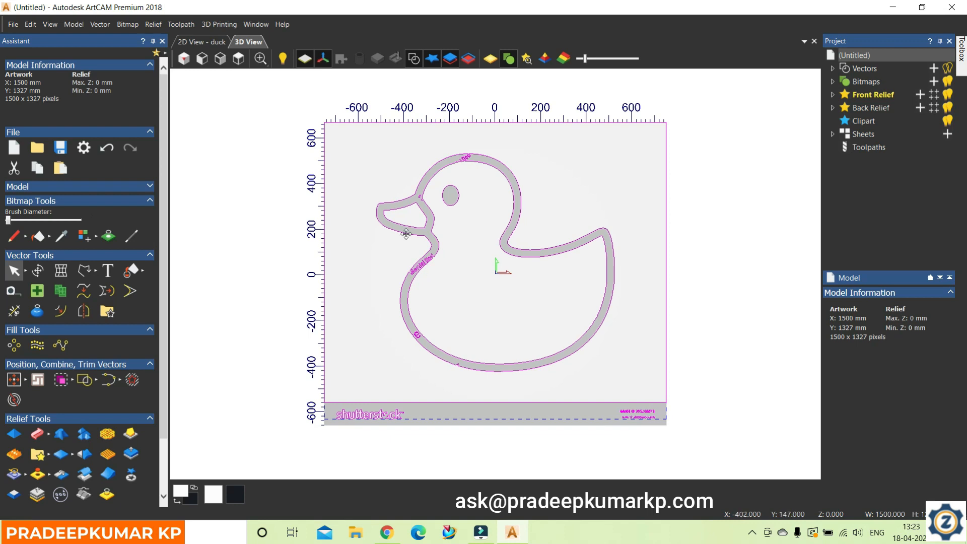
click(375, 165)
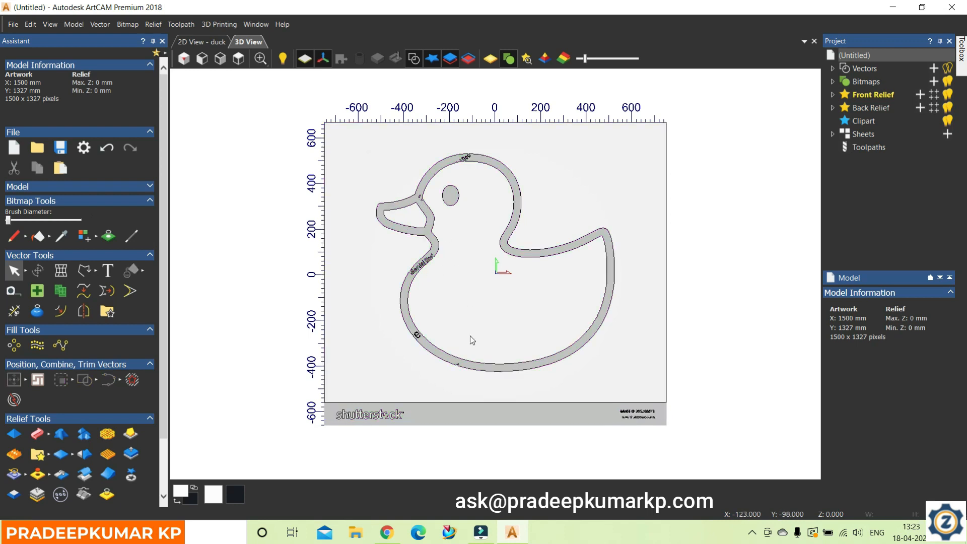
click(480, 371)
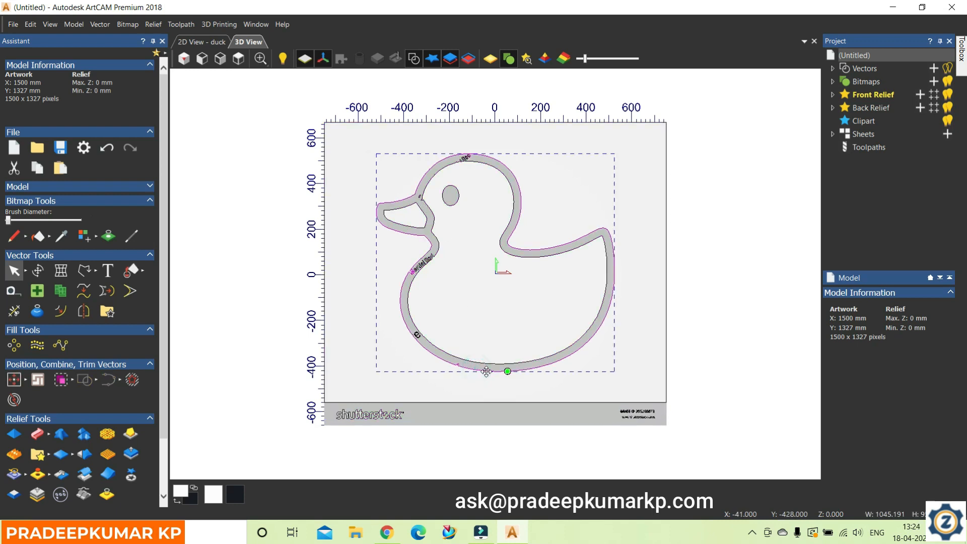
click(405, 209)
click(433, 217)
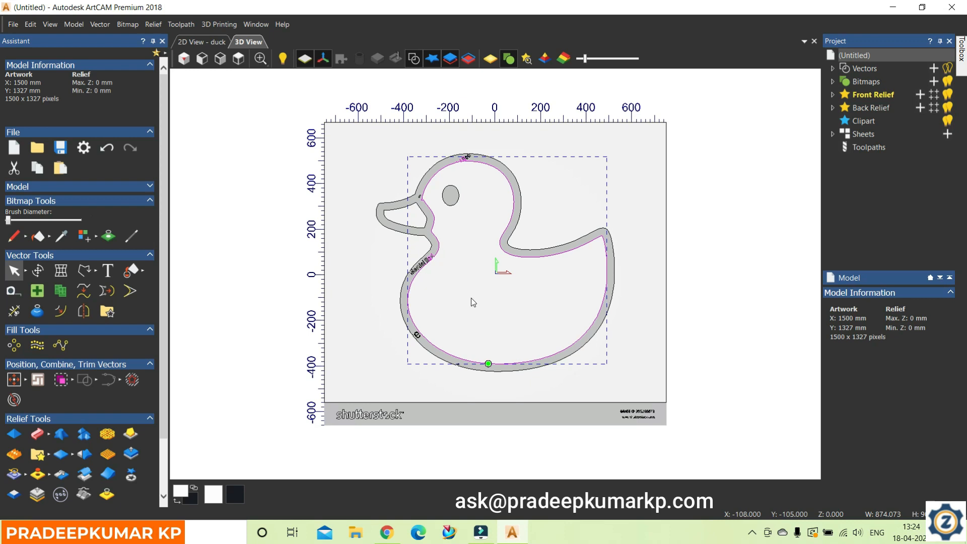
Examine the traced duck outline closely, especially the watermark lettering on the neck, and clear the selection
scroll(443, 282, up, 2)
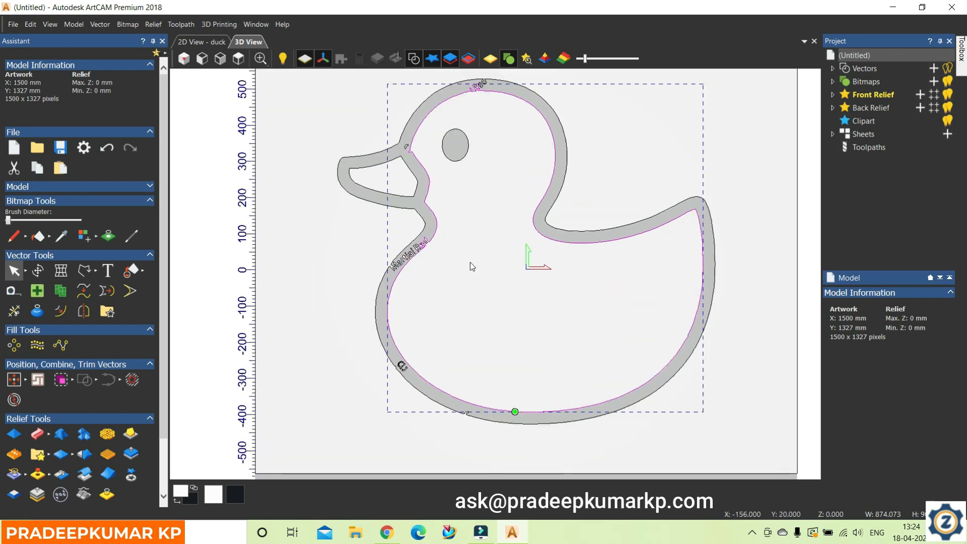
scroll(470, 262, down, 1)
scroll(615, 297, up, 2)
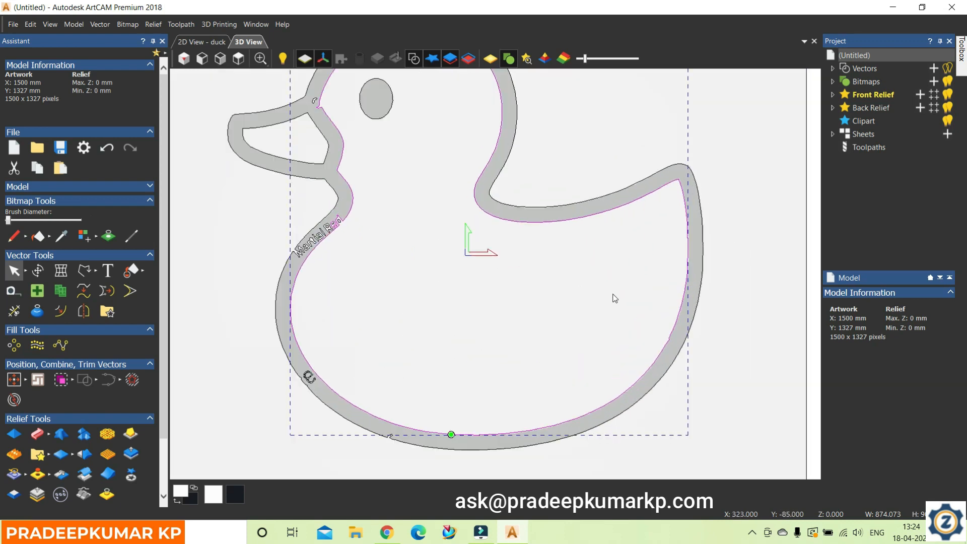
scroll(515, 272, down, 2)
scroll(554, 177, down, 1)
scroll(516, 177, down, 1)
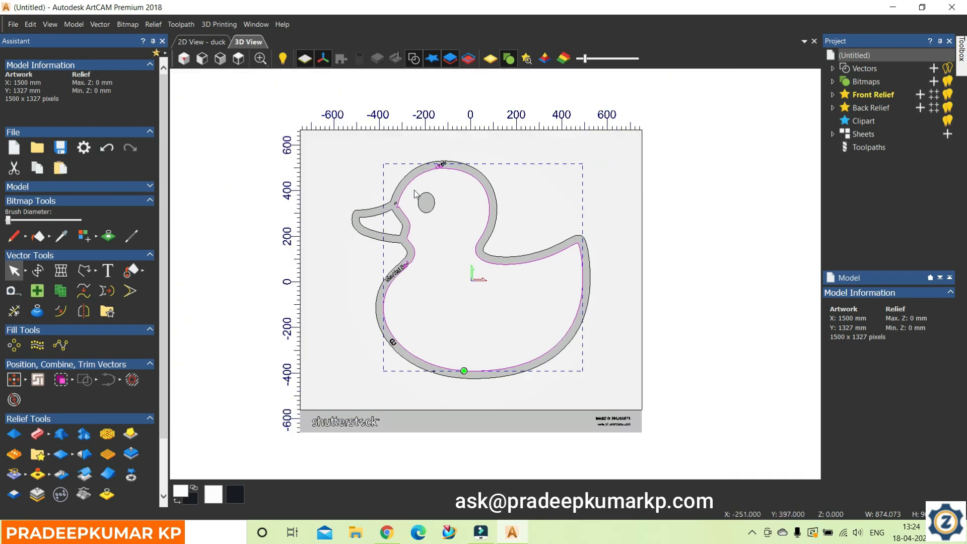
scroll(415, 195, up, 1)
scroll(456, 168, up, 1)
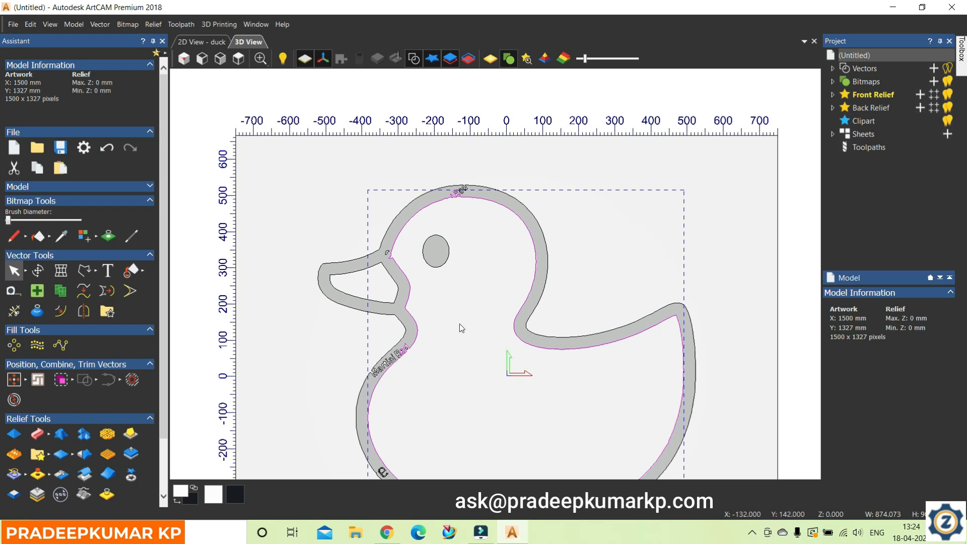
scroll(460, 323, down, 1)
scroll(544, 298, down, 1)
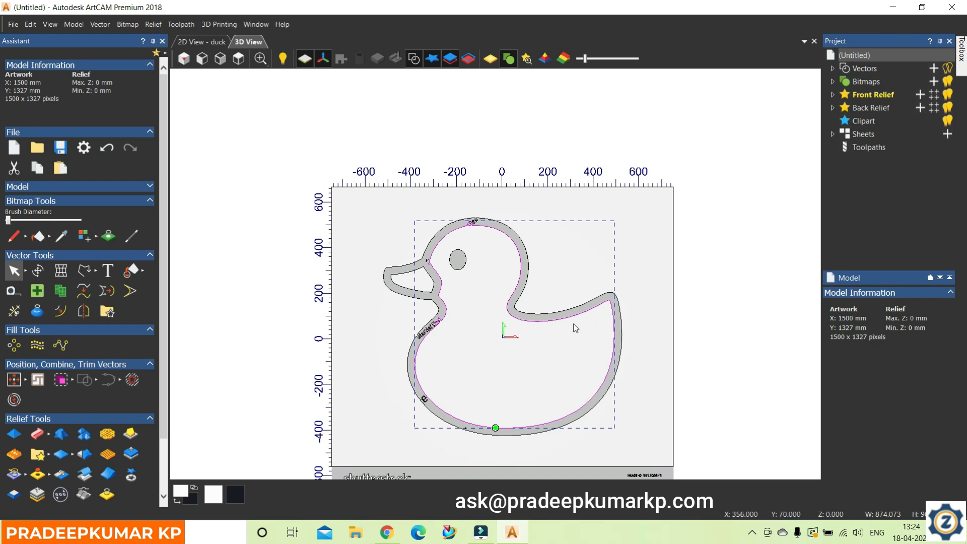
scroll(443, 319, up, 2)
scroll(439, 327, up, 2)
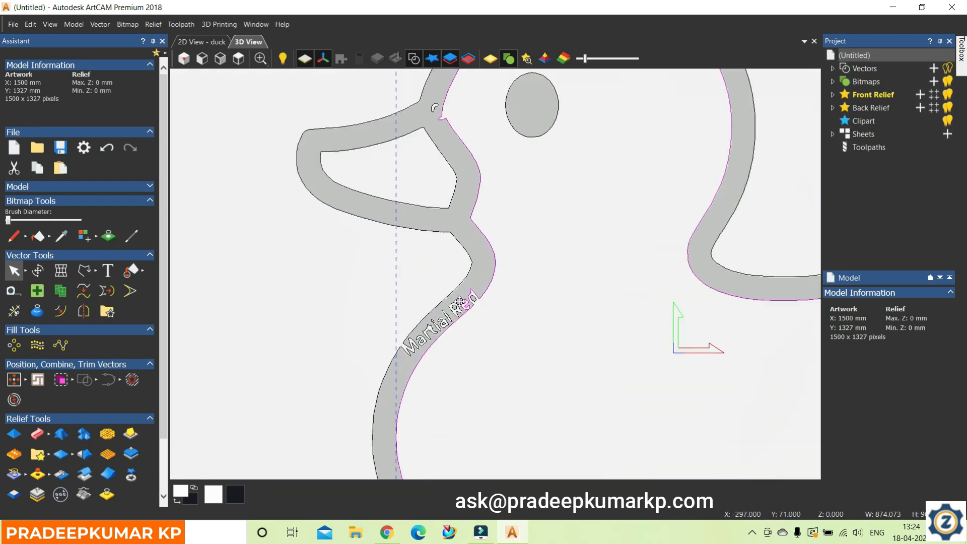
scroll(468, 287, down, 2)
scroll(489, 304, up, 4)
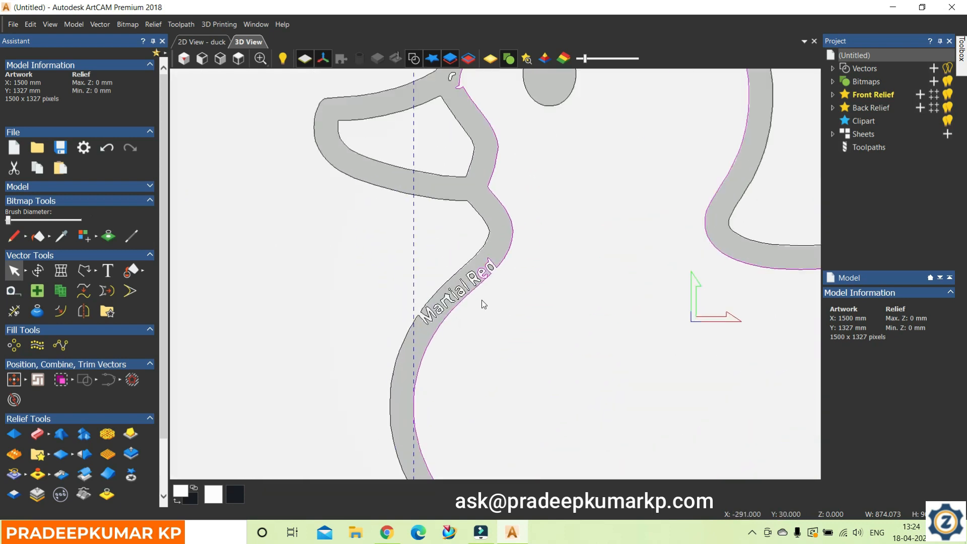
scroll(496, 265, down, 2)
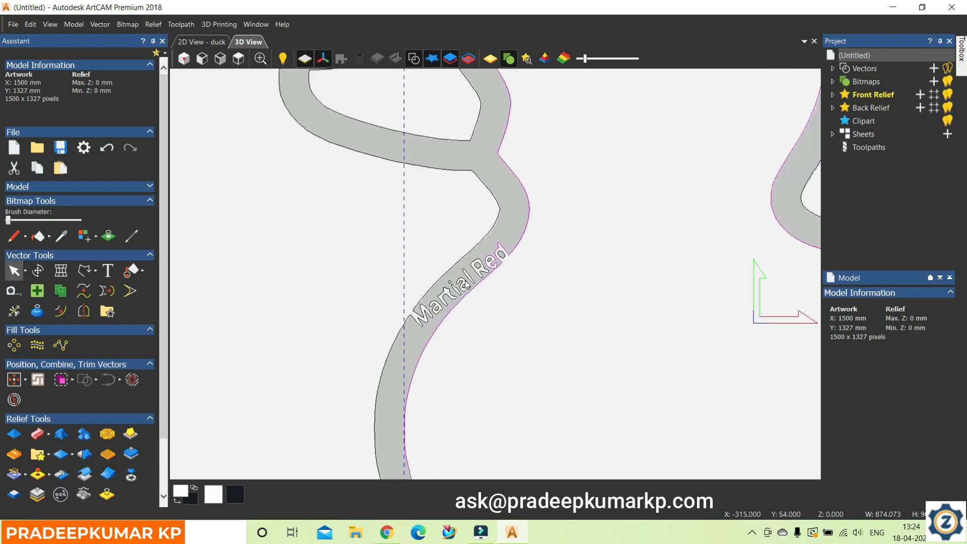
scroll(510, 266, down, 4)
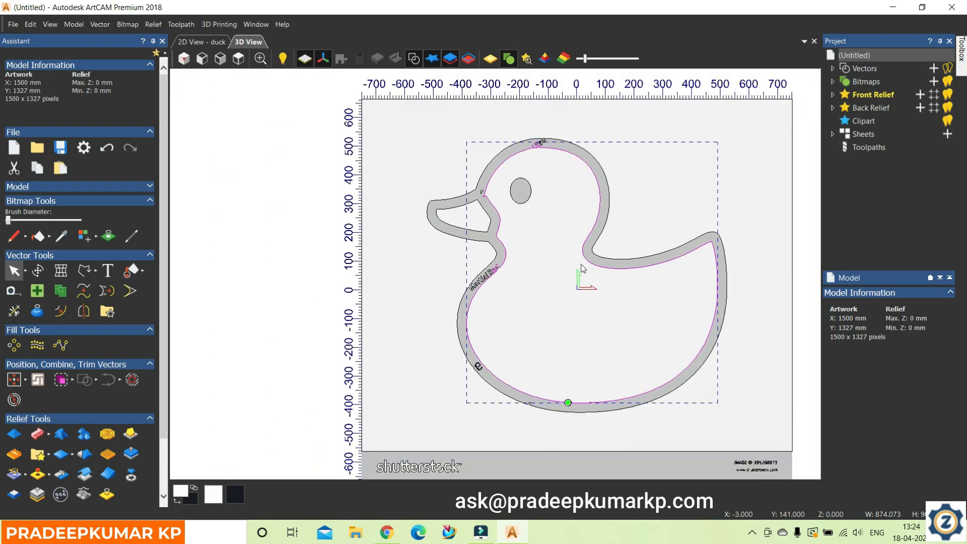
click(694, 158)
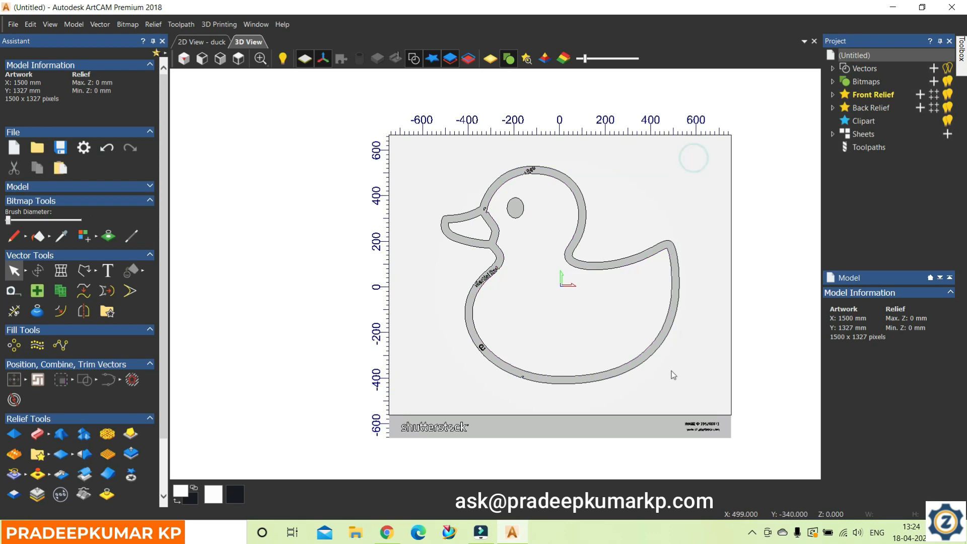
Delete the traced frame and shutterstock banner text vectors around and below the duck
mouse_move(398, 391)
mouse_down()
mouse_move(494, 451)
mouse_move(756, 449)
mouse_move(763, 435)
mouse_up()
click(775, 416)
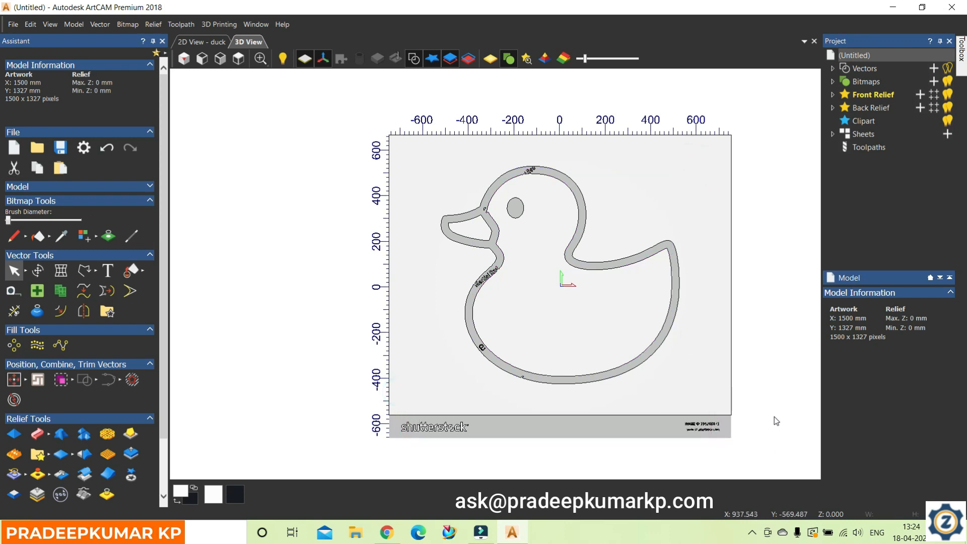
drag(726, 440, 383, 407)
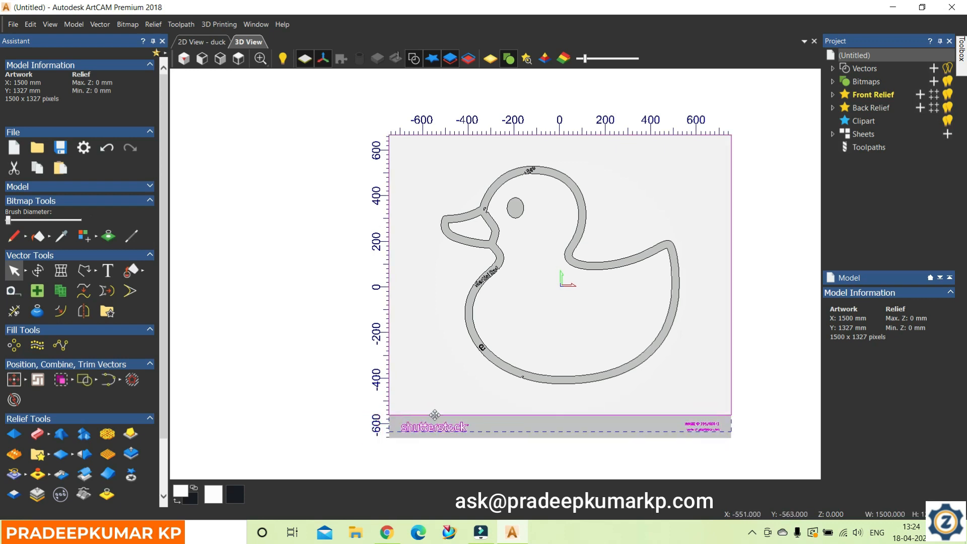
key(Delete)
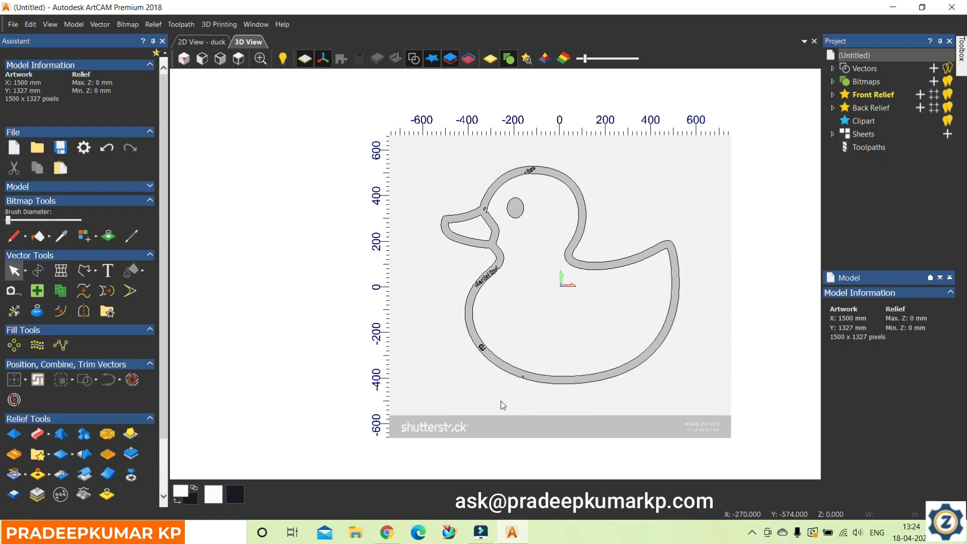
Open the inner body outline for node editing at the last letters of the watermark on the duck's neck
click(497, 227)
click(433, 184)
scroll(503, 289, up, 3)
click(473, 278)
scroll(497, 271, up, 3)
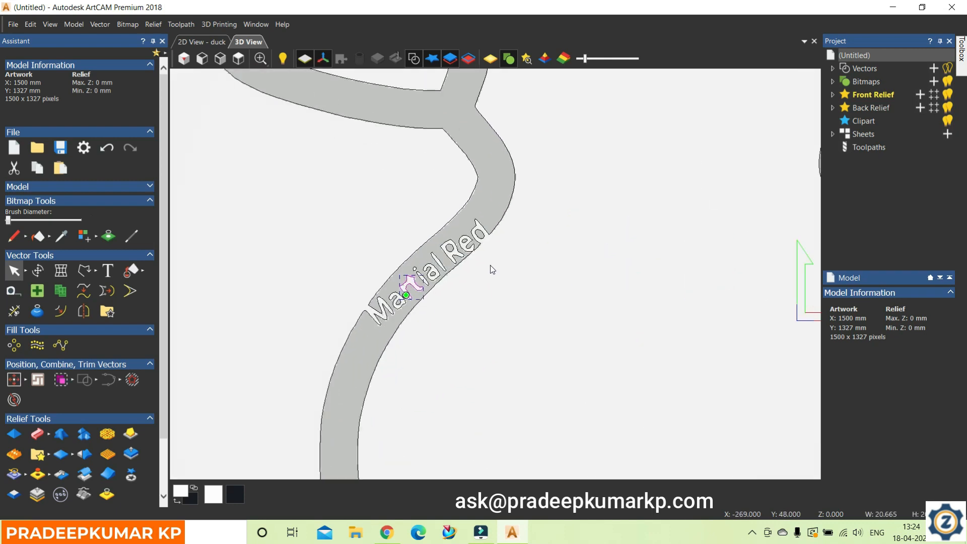
scroll(493, 269, up, 2)
click(492, 224)
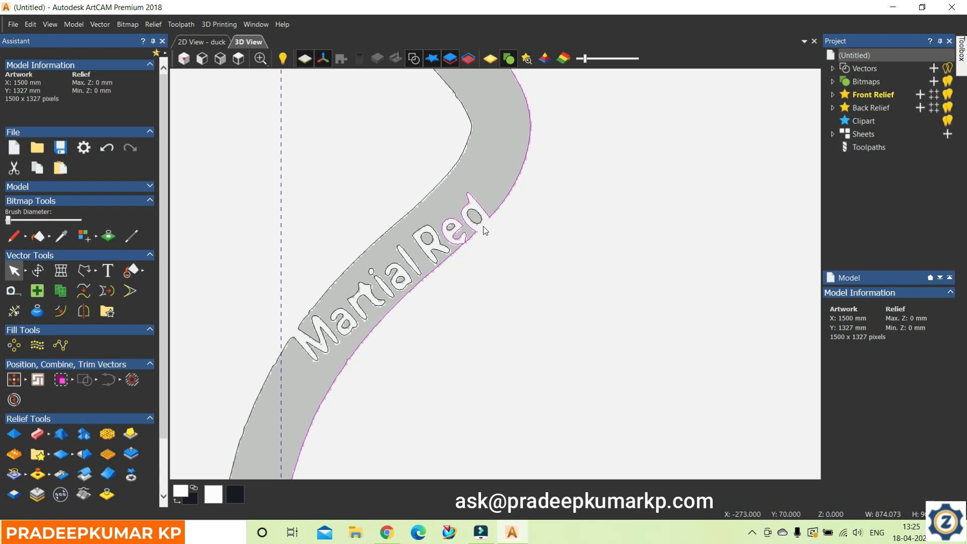
key(n)
scroll(484, 216, up, 2)
scroll(485, 217, up, 3)
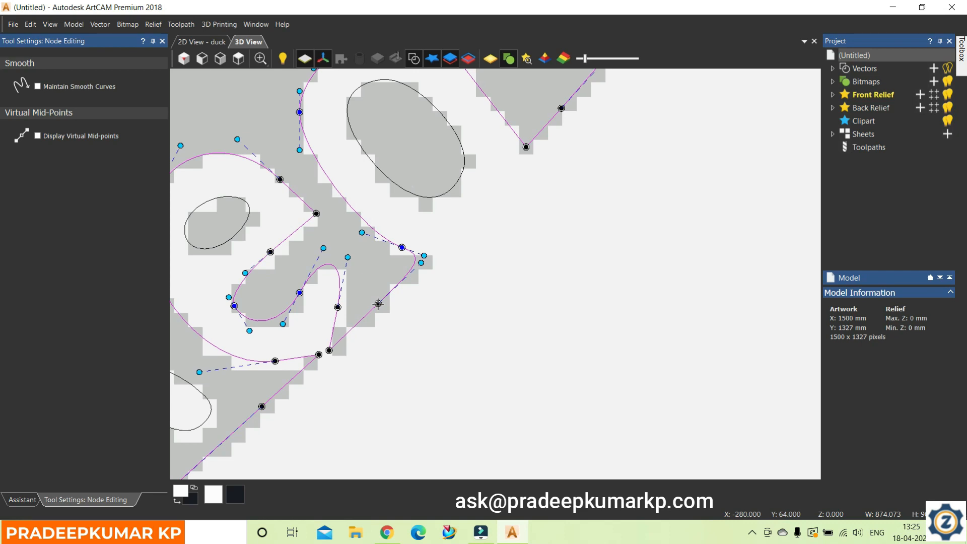
Cut the inner body outline at nodes on both sides of the neck watermark's letter d and delete that section
click(526, 148)
click(513, 192)
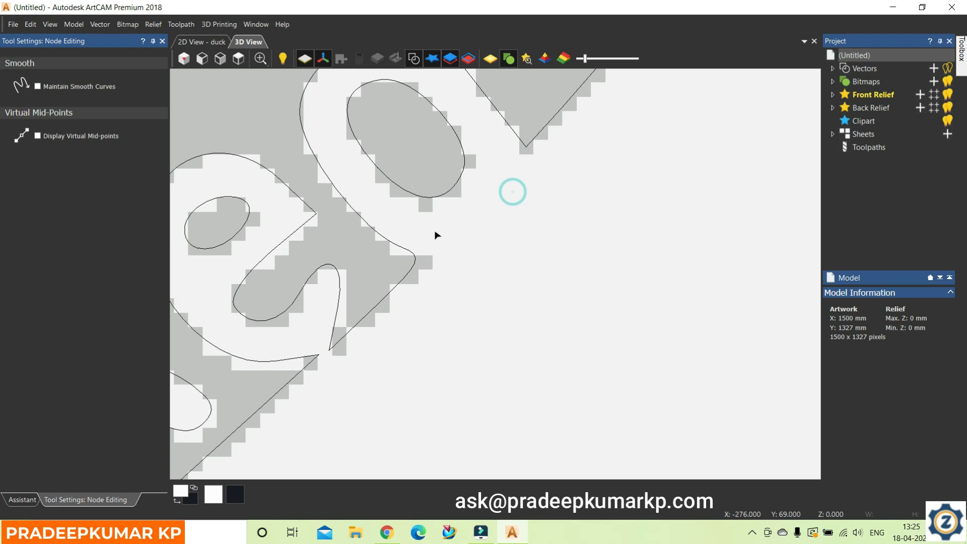
click(416, 265)
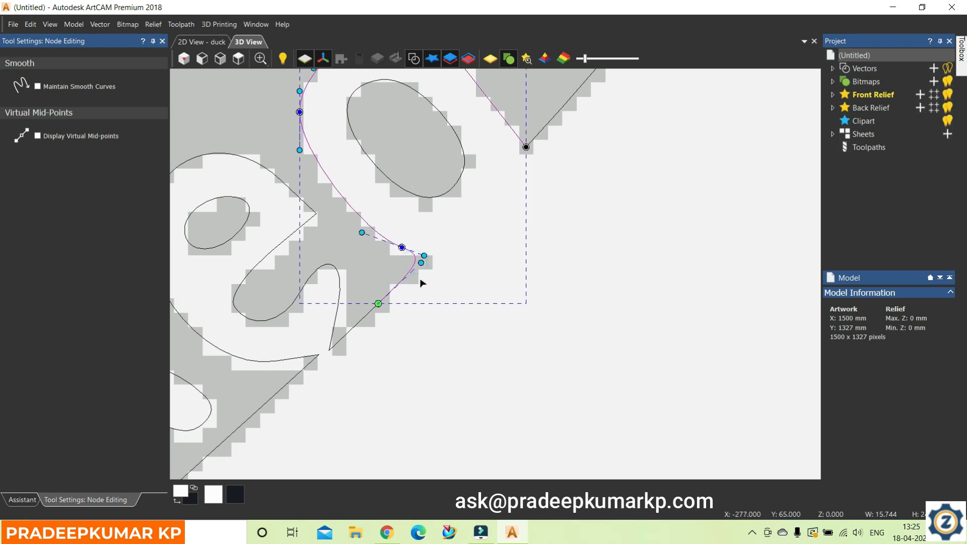
key(Delete)
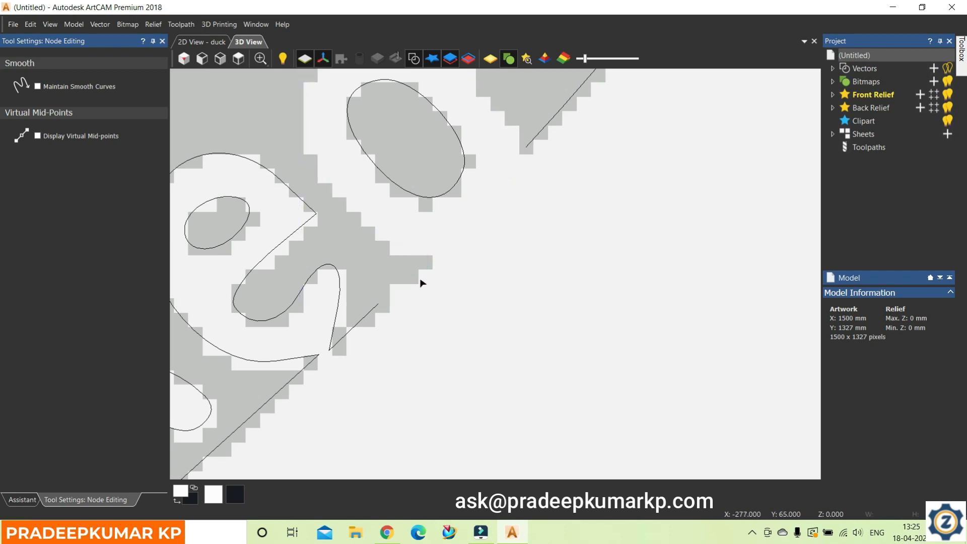
Cut the letter e free from the inner neck outline, then delete its contour and the short leftover segment beside it
click(334, 349)
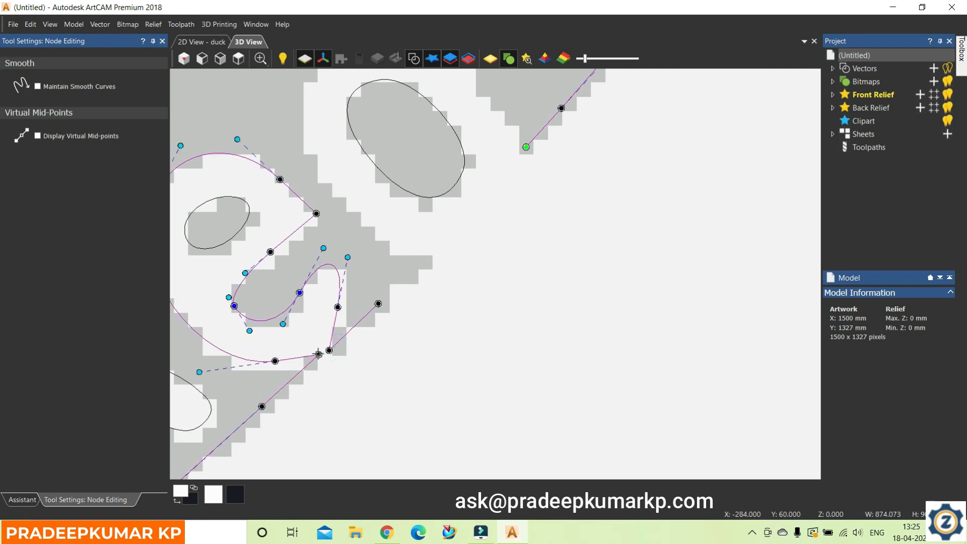
click(319, 354)
click(329, 350)
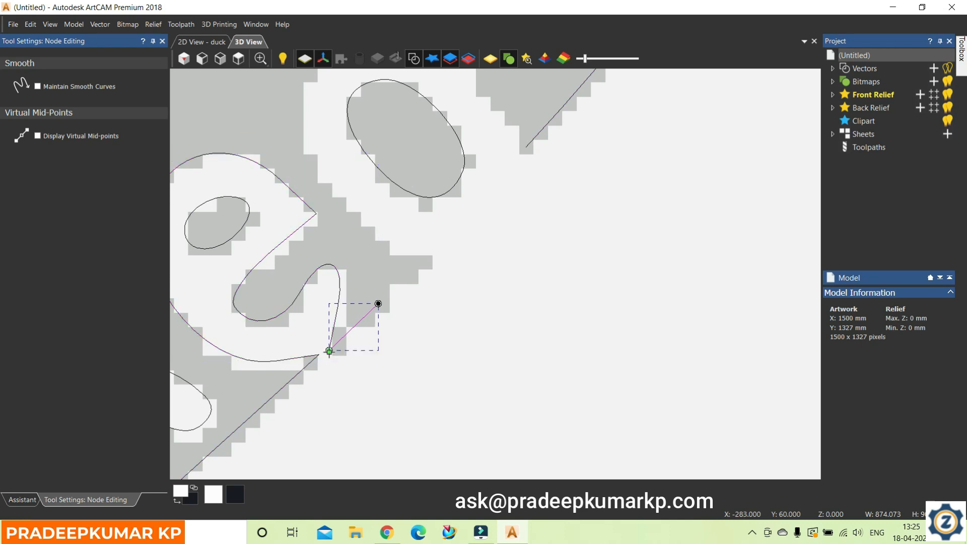
click(341, 304)
click(334, 327)
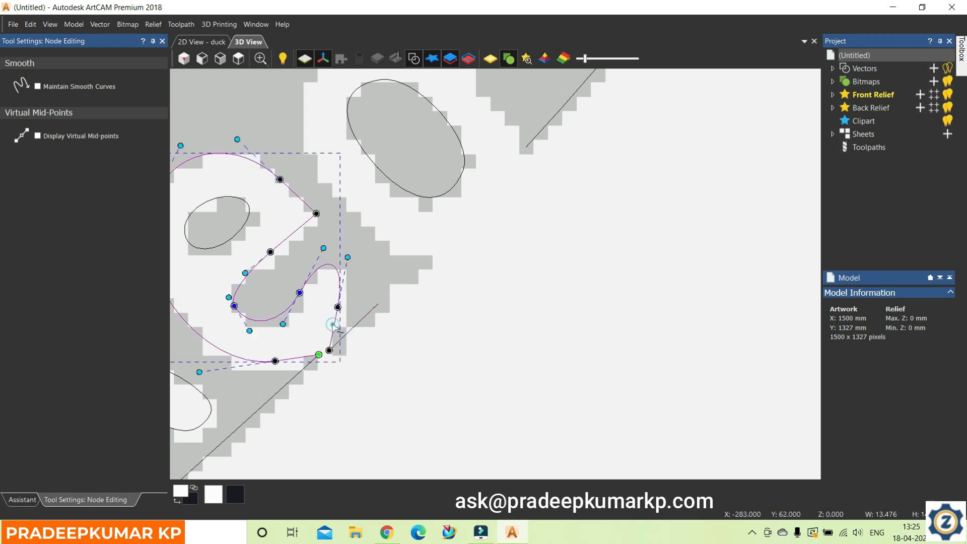
key(Delete)
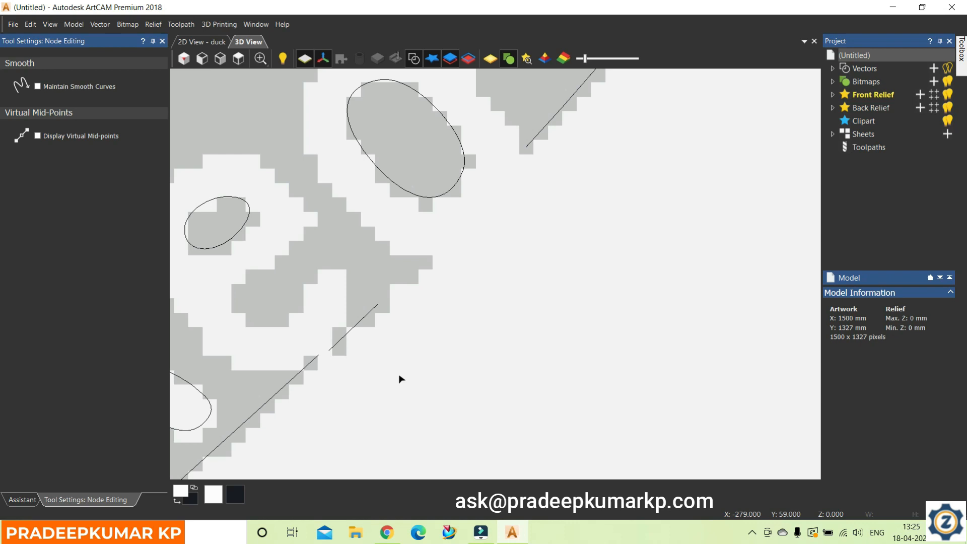
click(351, 333)
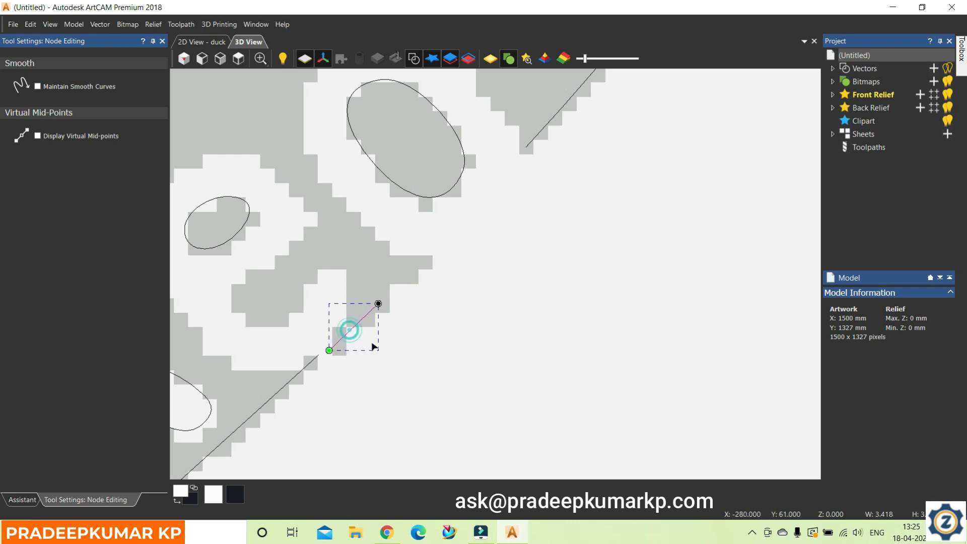
key(Delete)
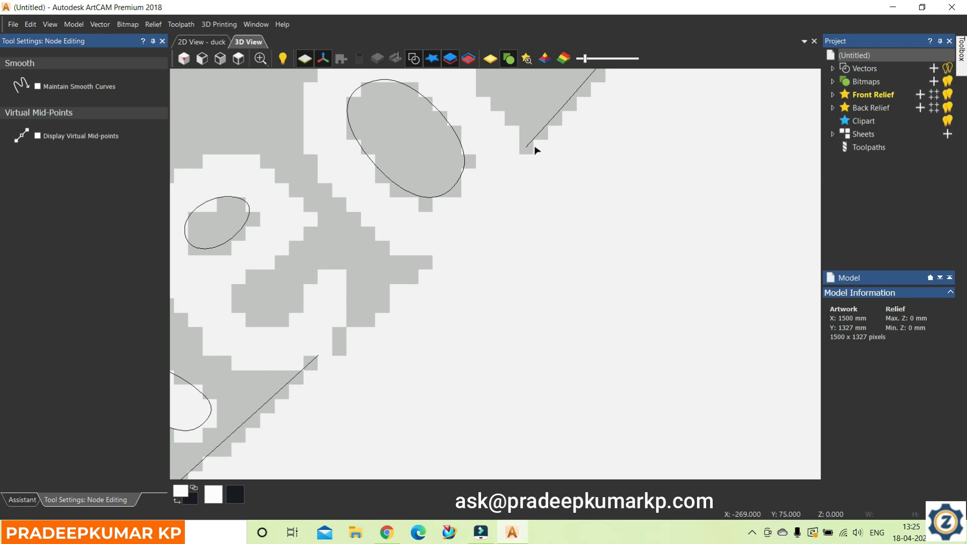
Cut the outer neck outline at nodes on both sides of the watermark's letter M and delete that section
scroll(410, 252, down, 3)
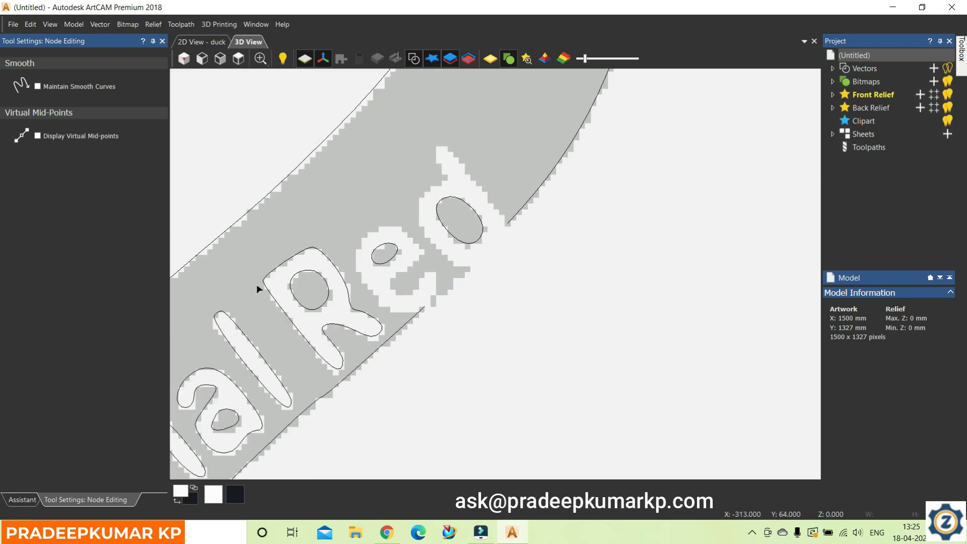
scroll(257, 289, down, 3)
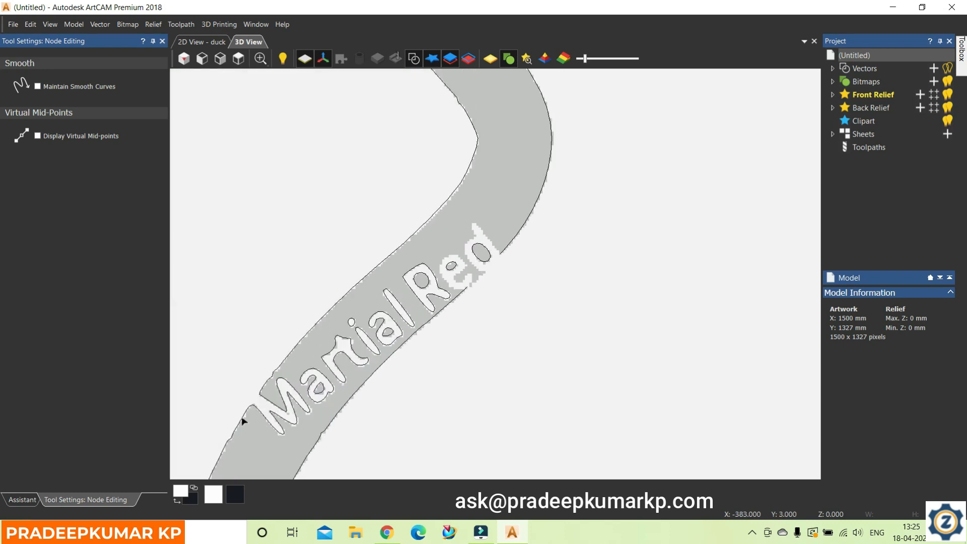
scroll(243, 421, up, 3)
click(322, 370)
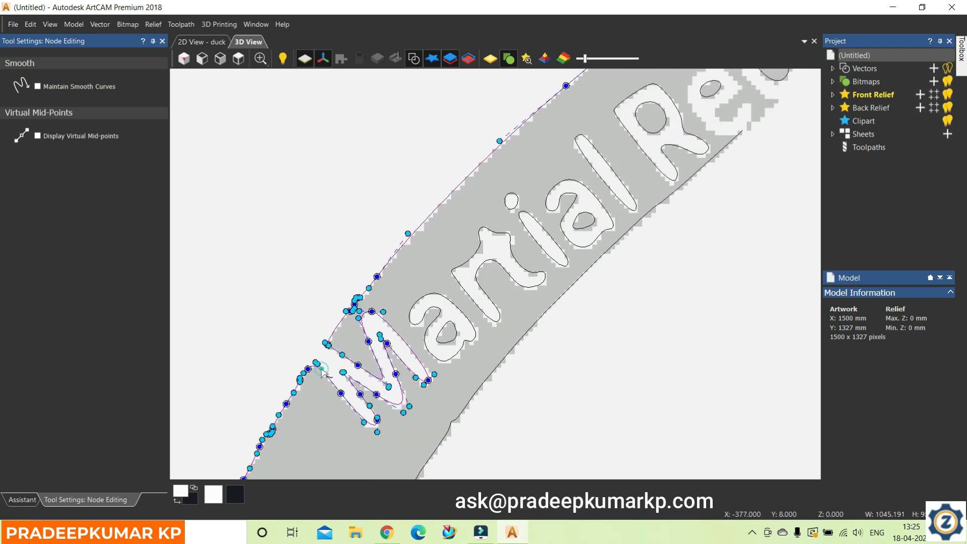
scroll(317, 369, up, 2)
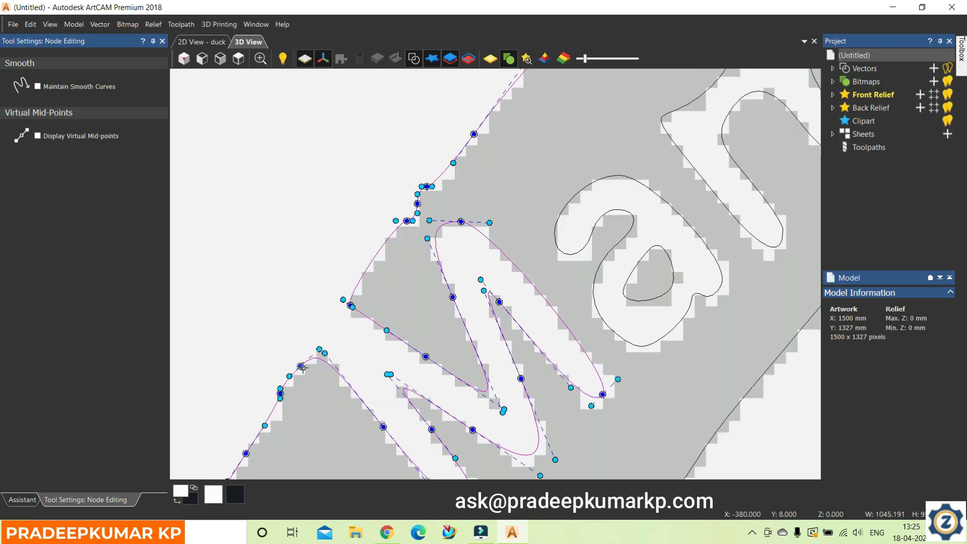
click(300, 367)
key(c)
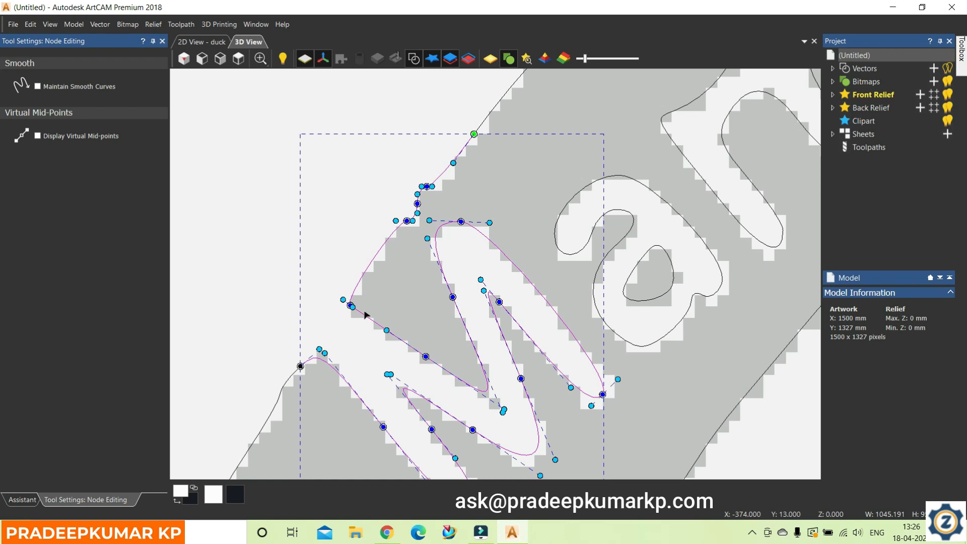
key(Delete)
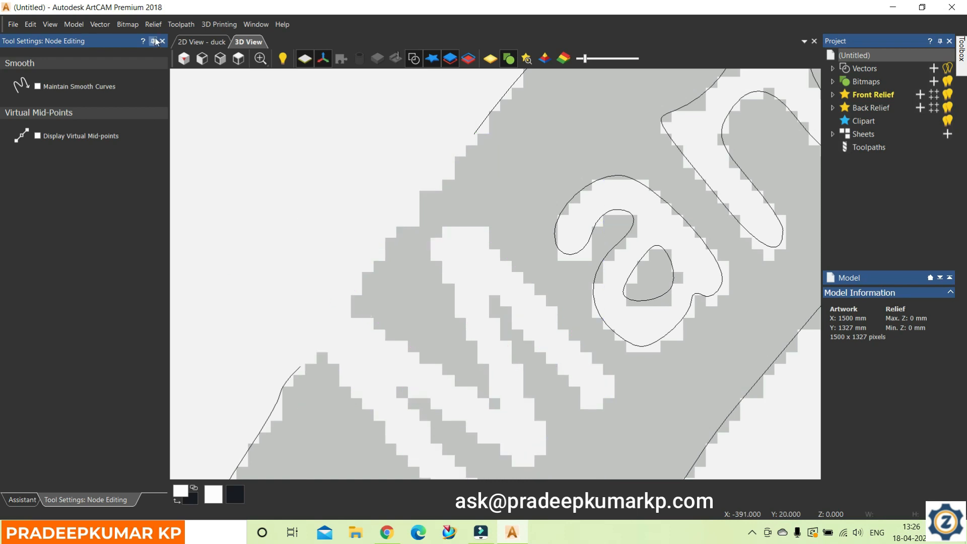
Cut the inner head outline at nodes on both sides of the watermark lettering at the top of the head
scroll(486, 251, down, 10)
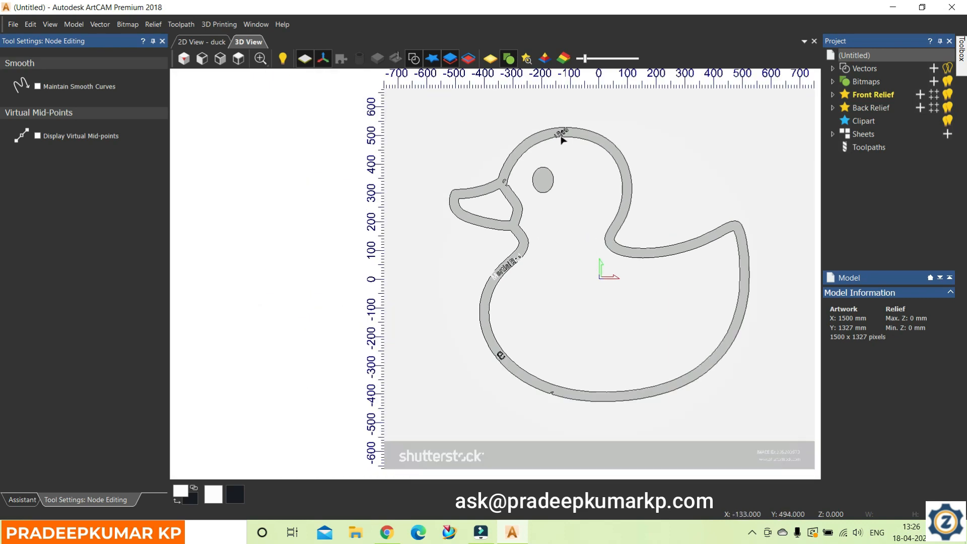
scroll(564, 136, up, 4)
scroll(582, 101, up, 3)
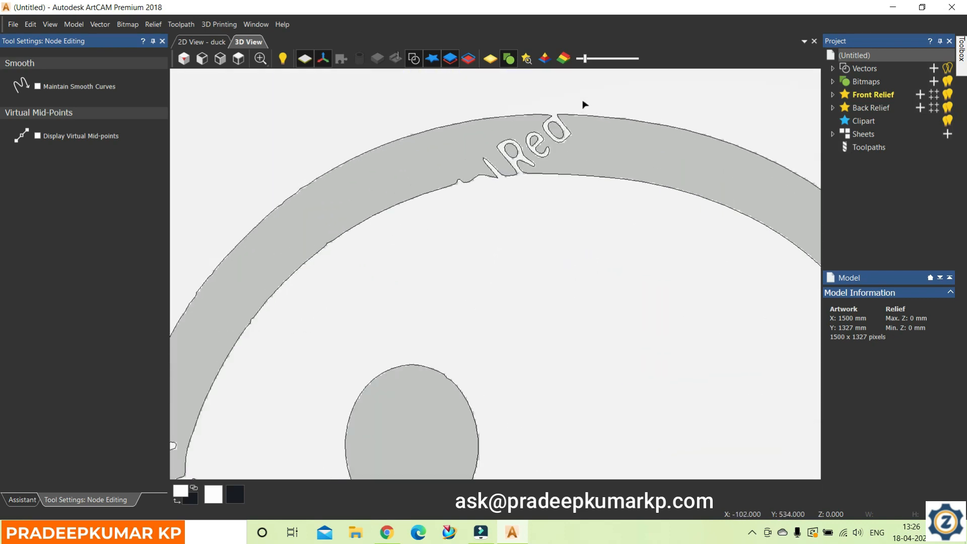
scroll(509, 184, up, 1)
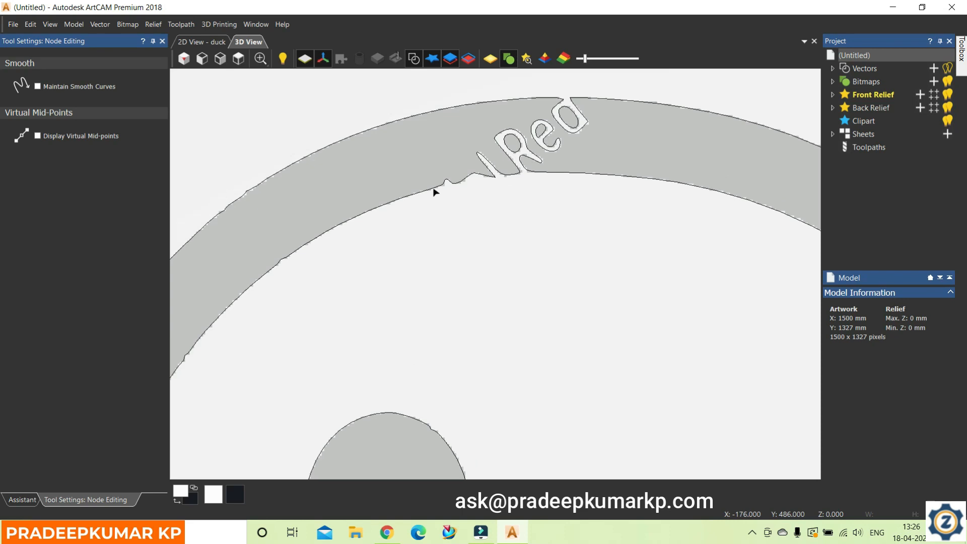
click(434, 190)
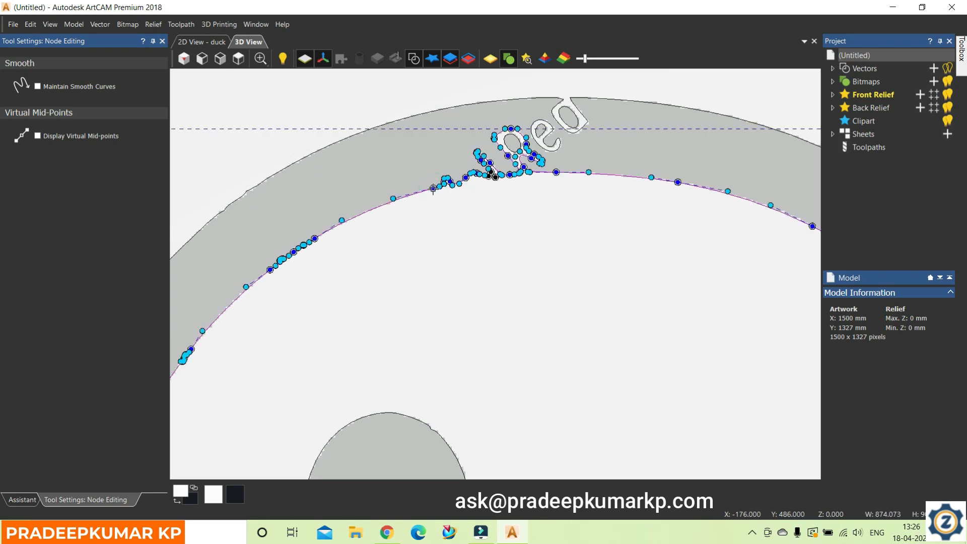
key(c)
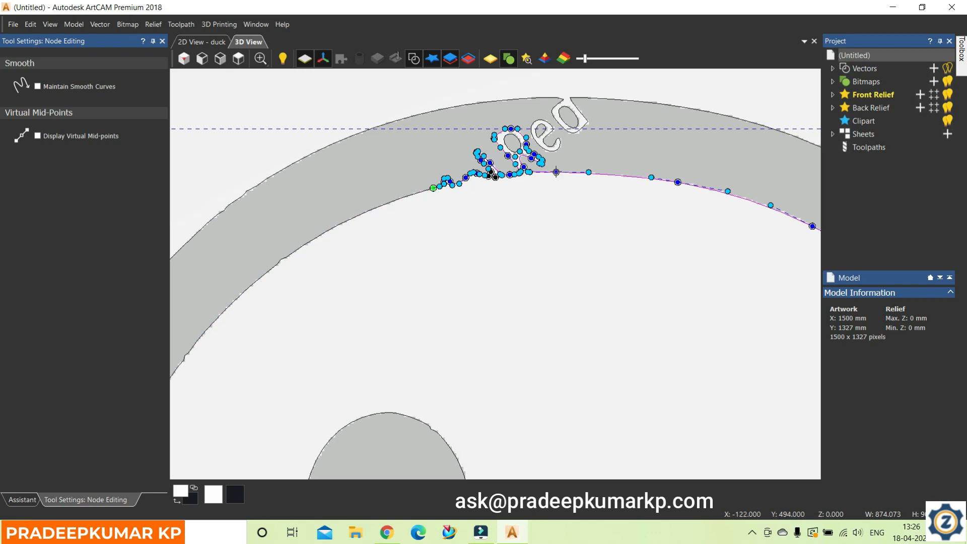
key(c)
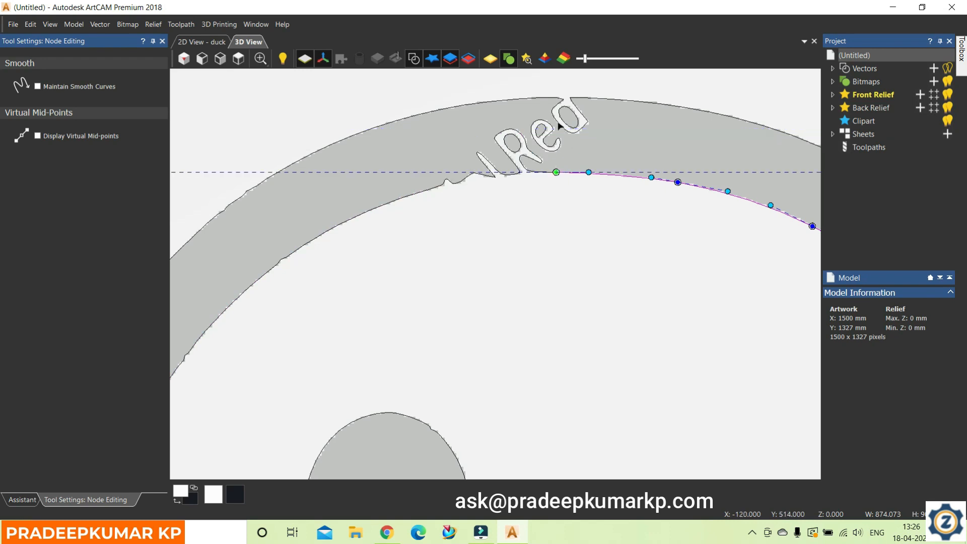
Cut the outer head outline at nodes on both sides of the letter d and delete that section
click(553, 97)
key(c)
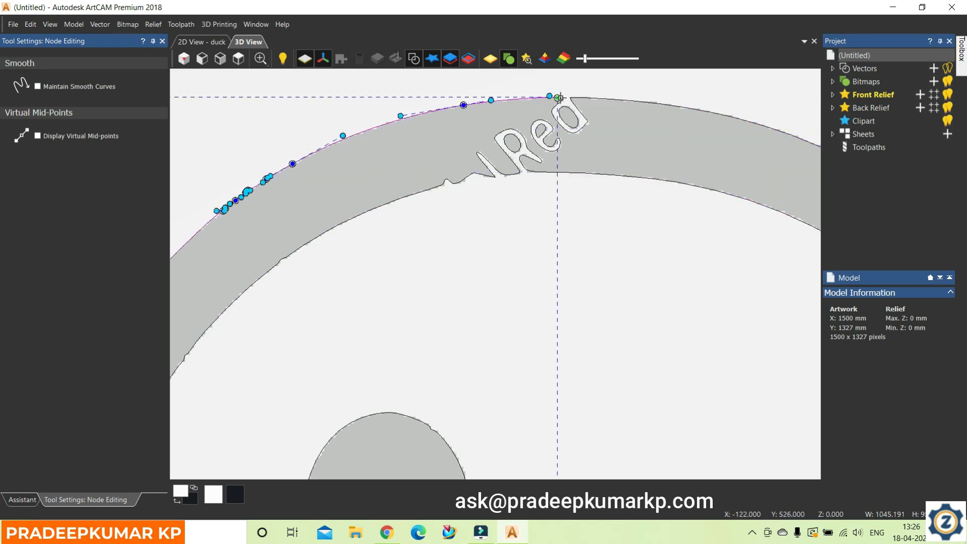
click(584, 100)
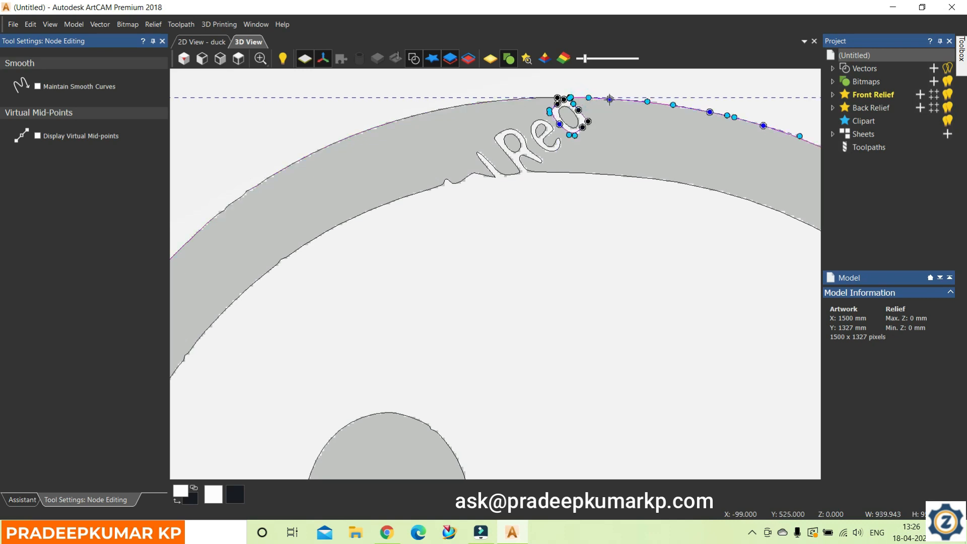
key(c)
click(573, 135)
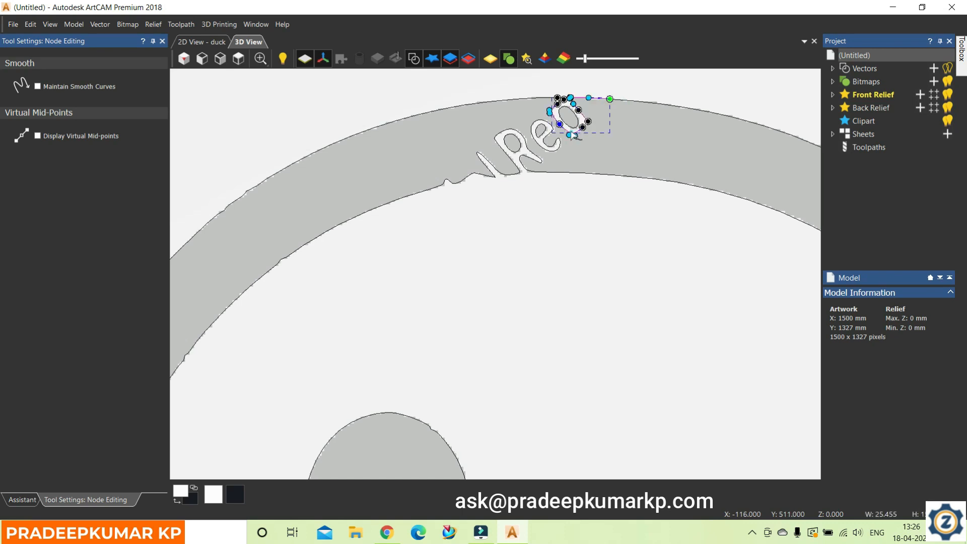
key(Delete)
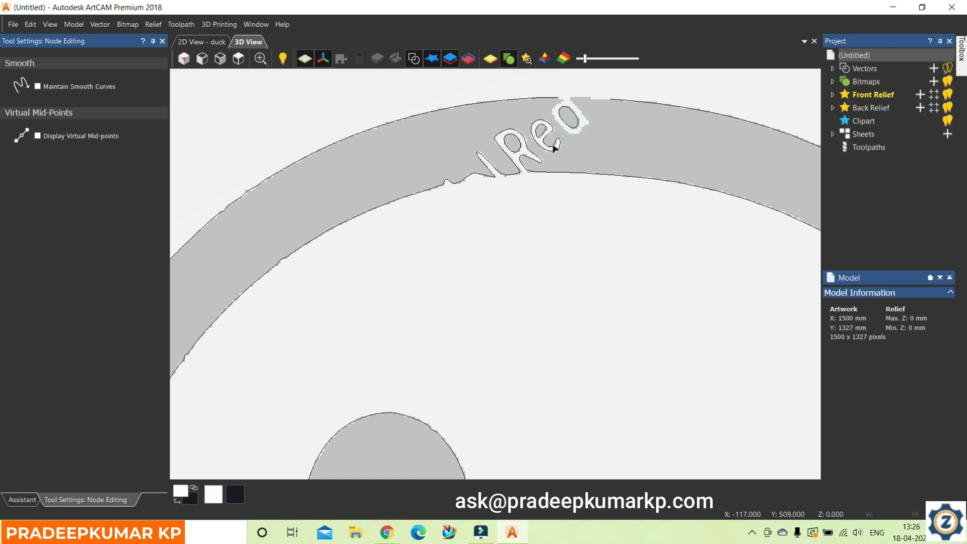
Delete the cut section of the inner head outline around the letters l and R, and leave node editing
click(510, 177)
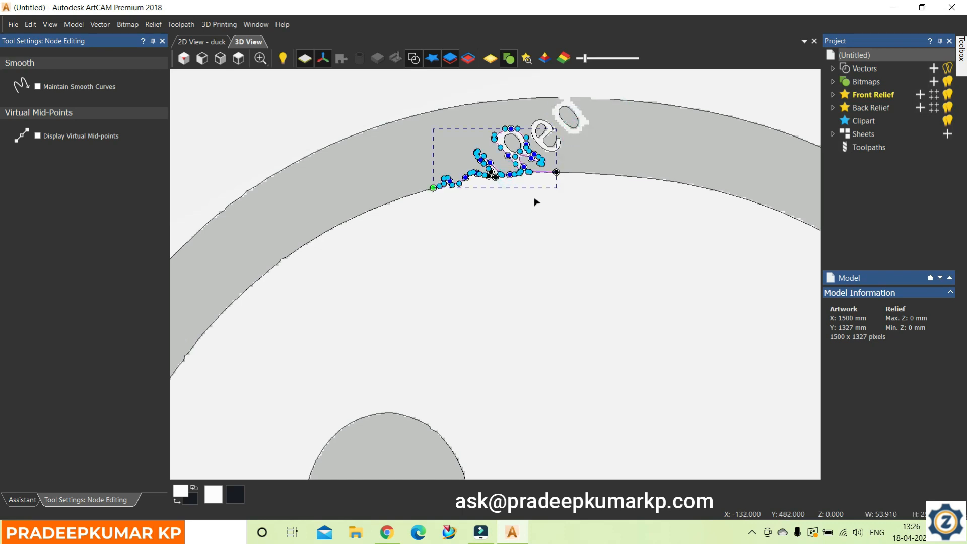
key(Delete)
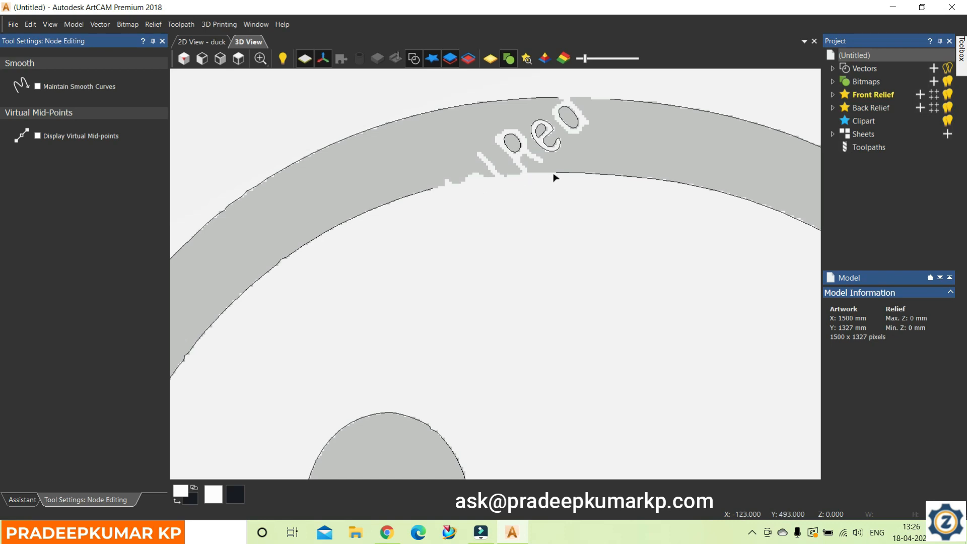
scroll(511, 185, down, 1)
scroll(564, 233, down, 1)
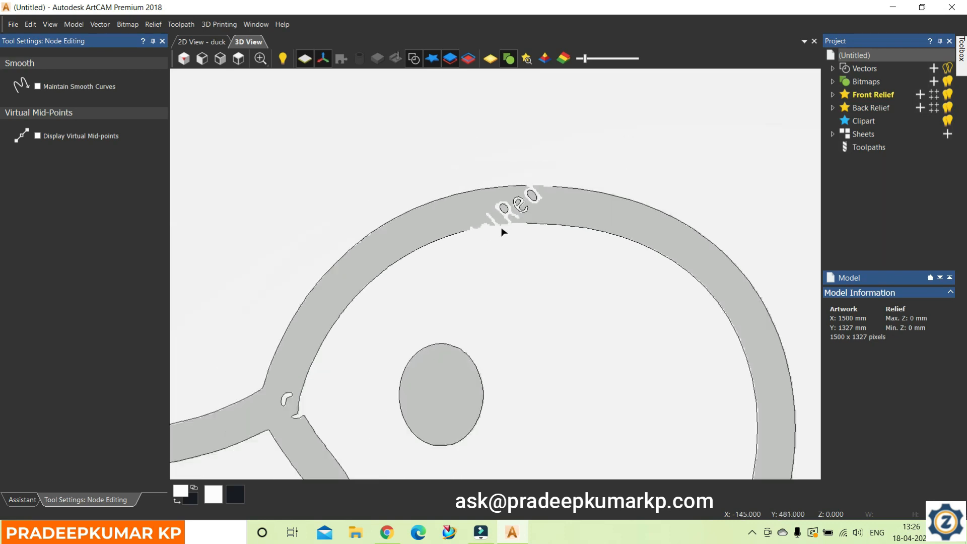
scroll(448, 335, down, 1)
scroll(454, 353, down, 1)
scroll(459, 402, down, 1)
scroll(490, 285, up, 3)
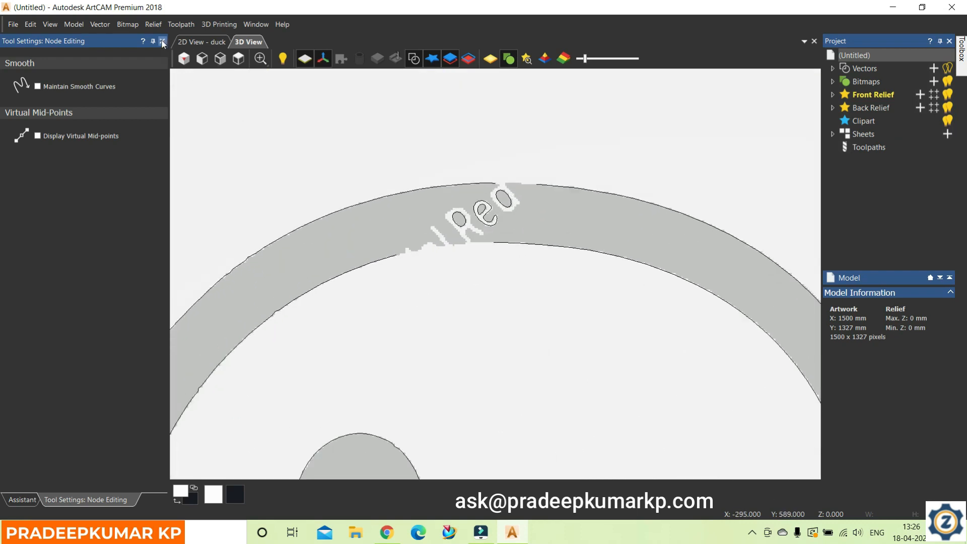
click(162, 41)
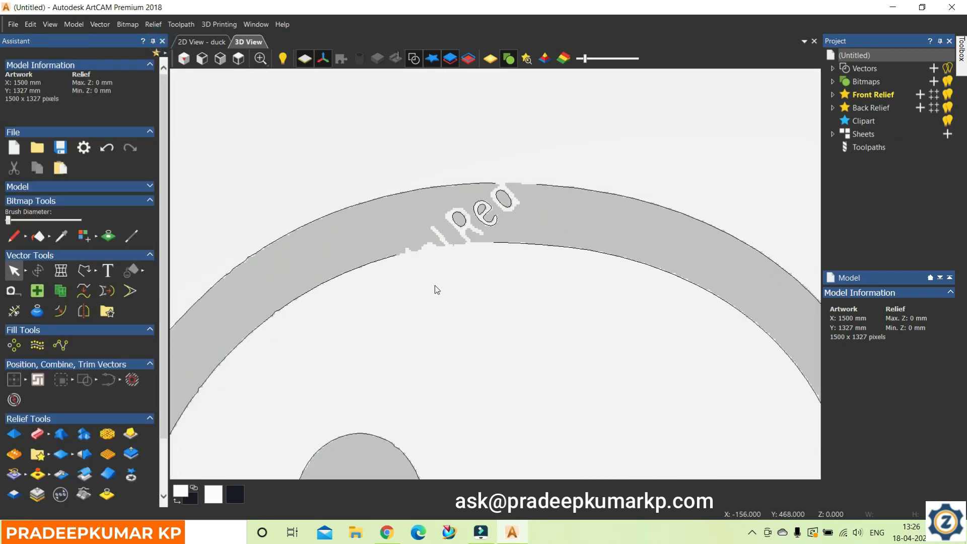
Try to bridge the inner head outline gap below the letters l and R with a straight polyline, then delete it
click(85, 272)
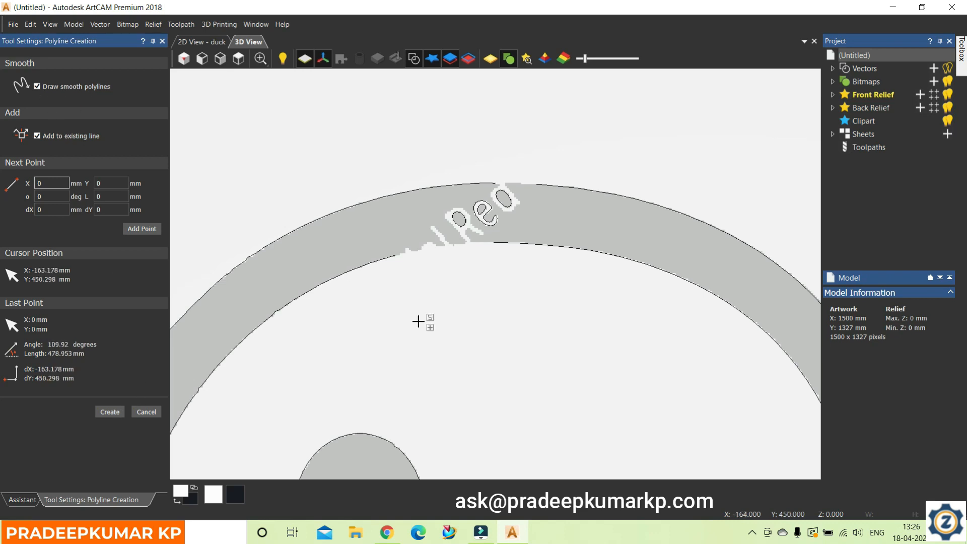
click(396, 254)
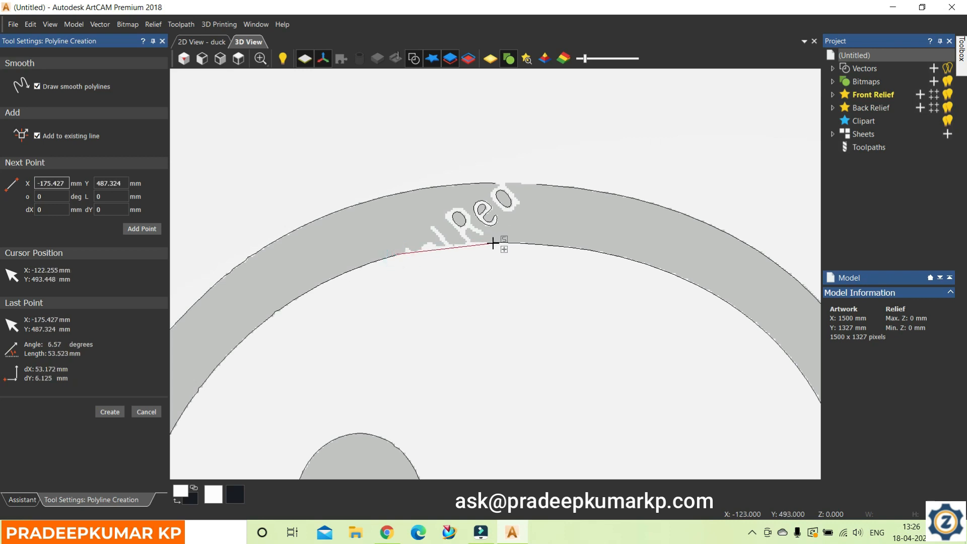
click(493, 243)
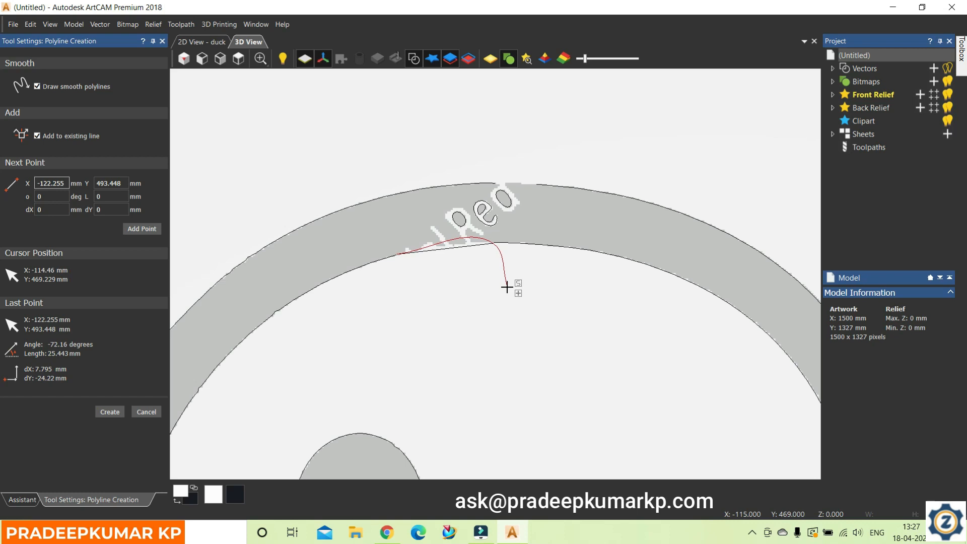
key(Escape)
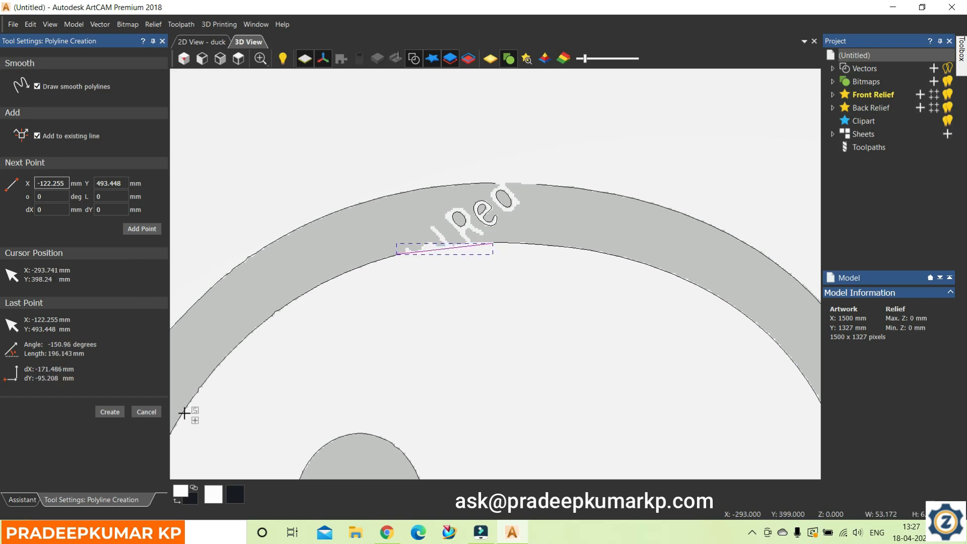
click(147, 412)
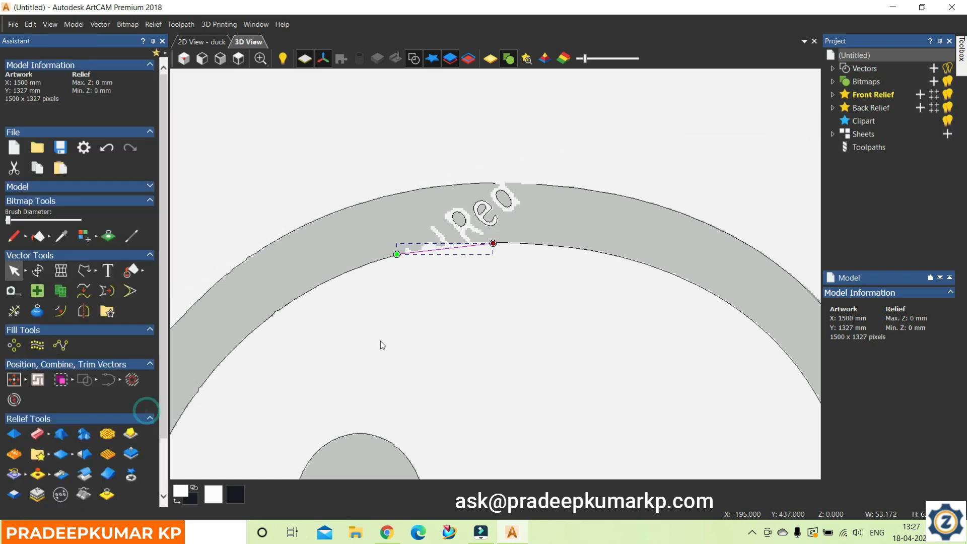
scroll(461, 261, up, 2)
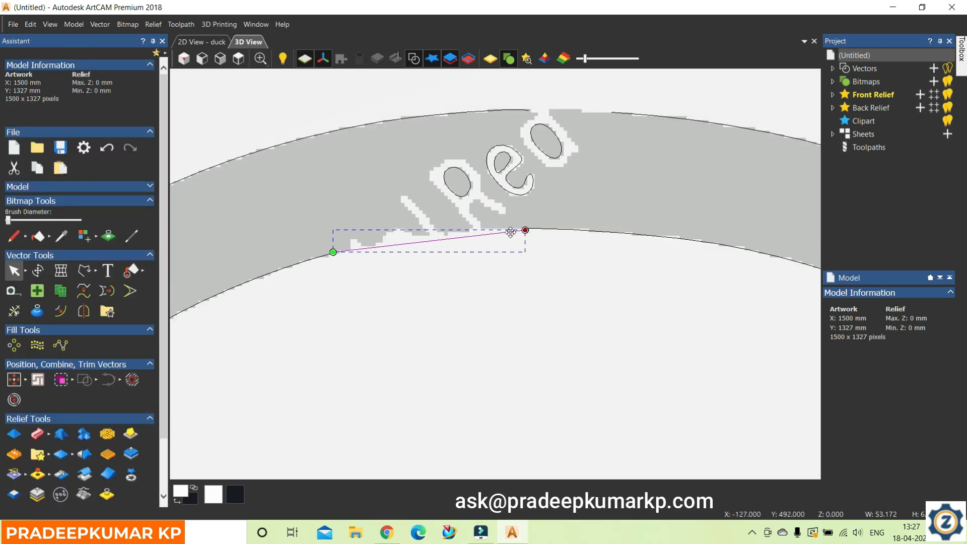
key(Delete)
Try to continue the inner outline's open end beside the letter l with a polyline to the far end, then delete that line
click(324, 255)
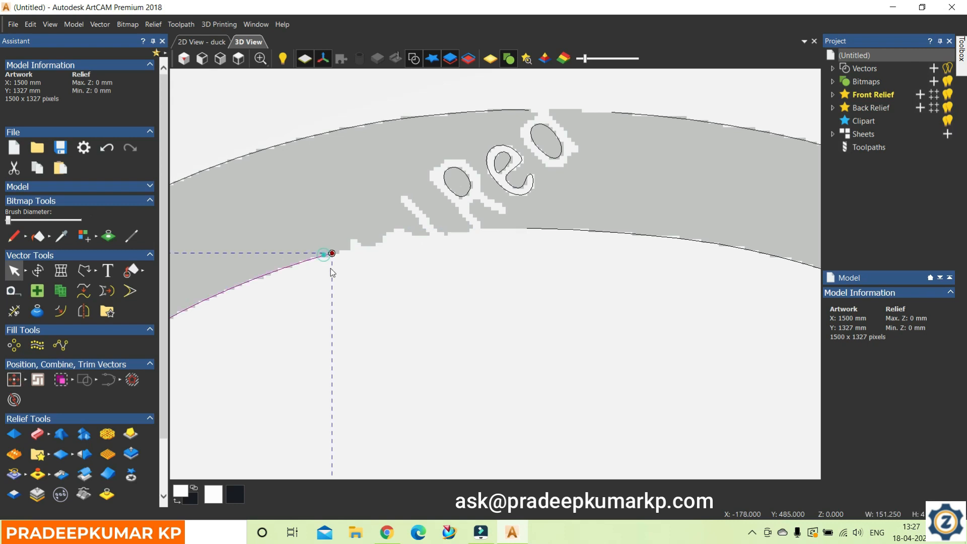
click(85, 276)
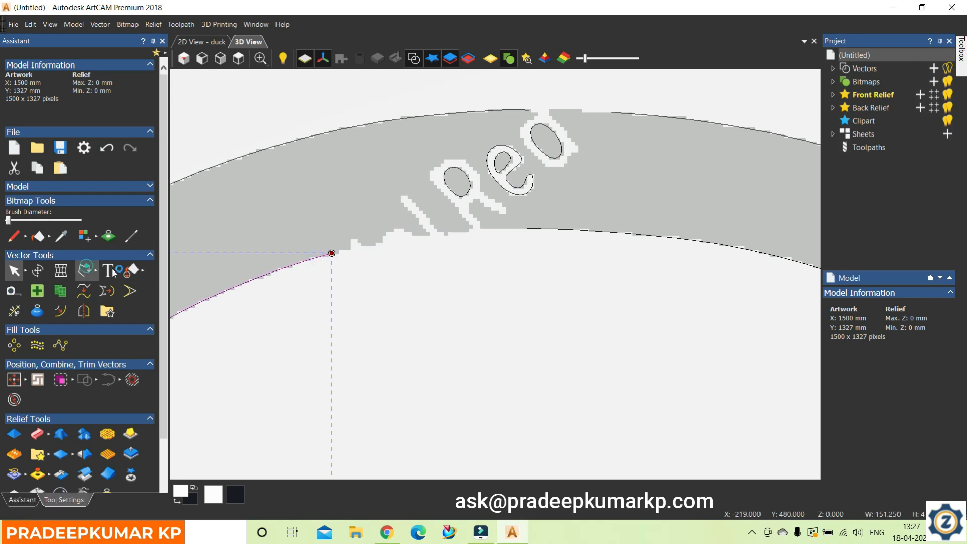
click(341, 253)
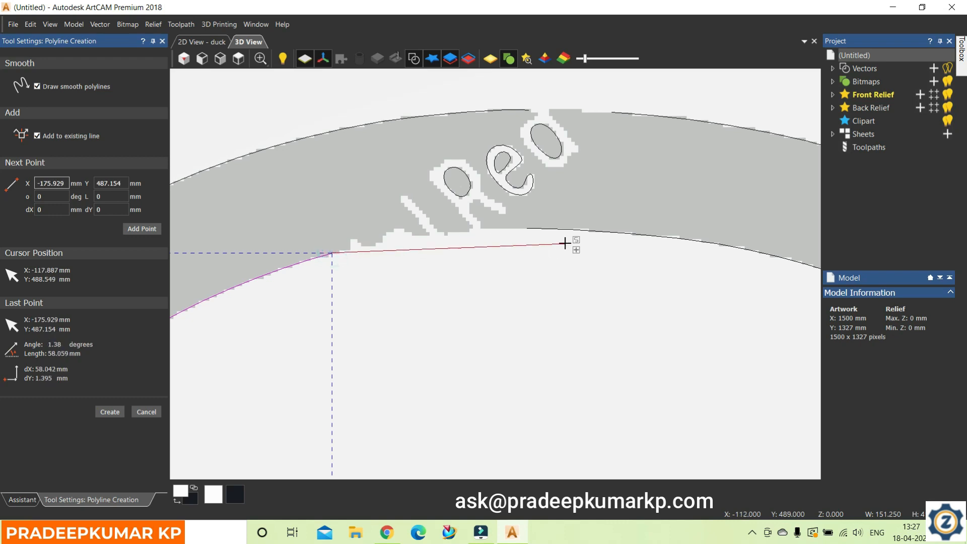
scroll(527, 228, up, 4)
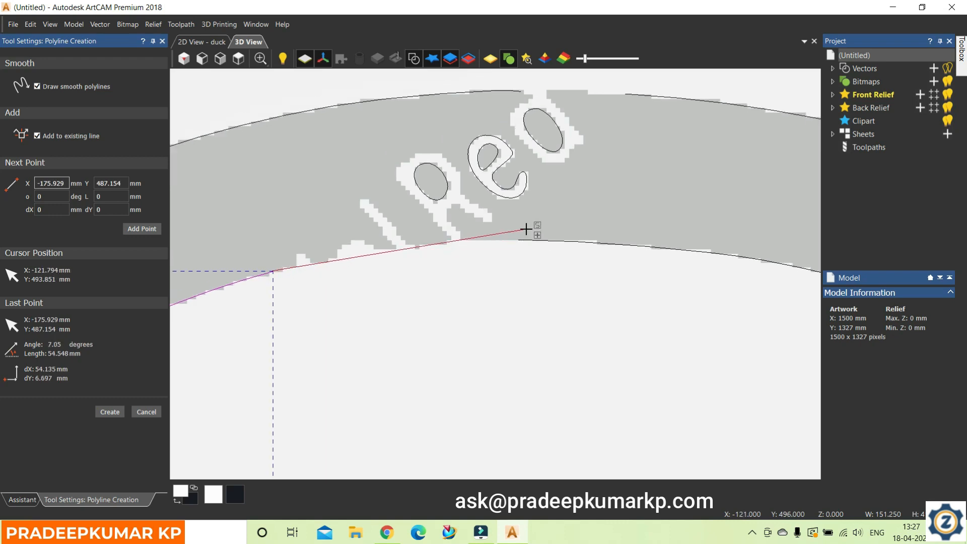
click(504, 260)
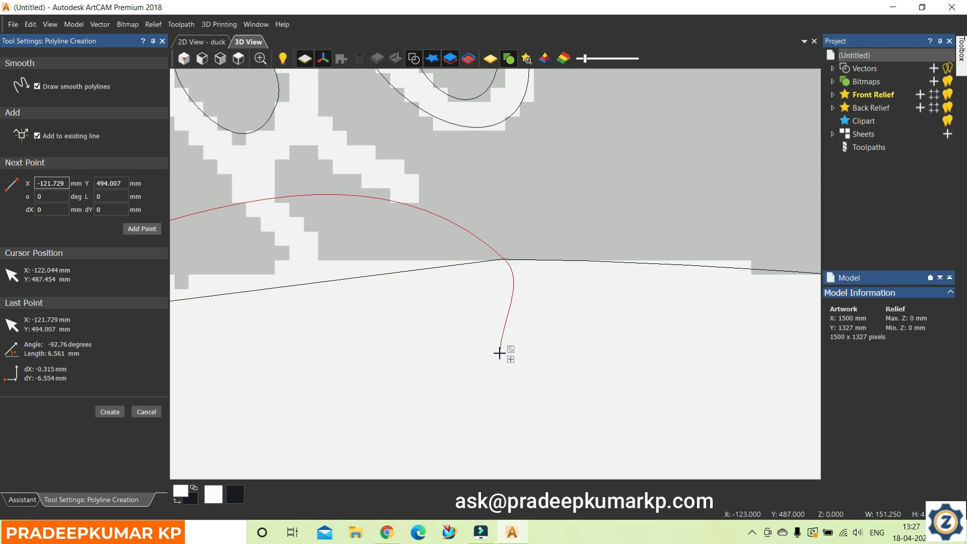
key(Escape)
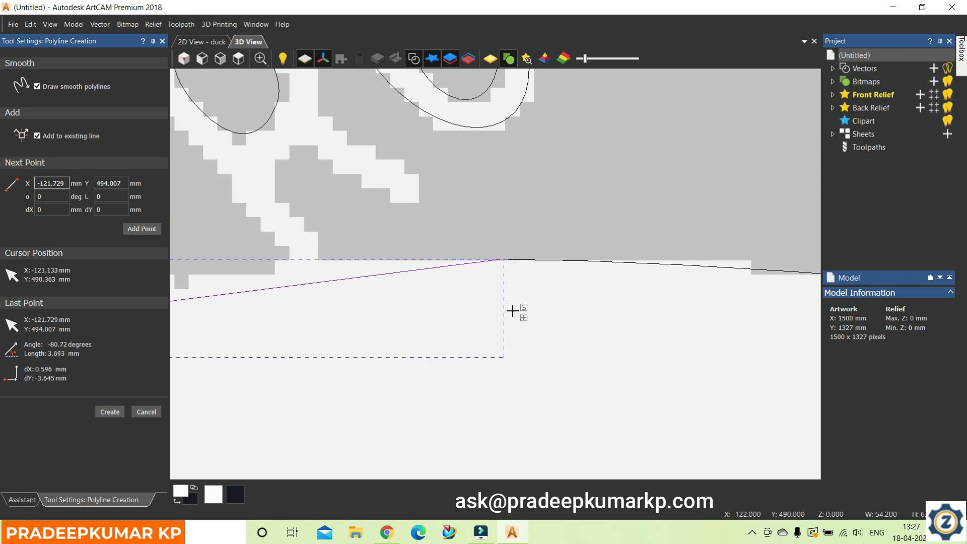
scroll(518, 308, down, 3)
scroll(377, 304, up, 5)
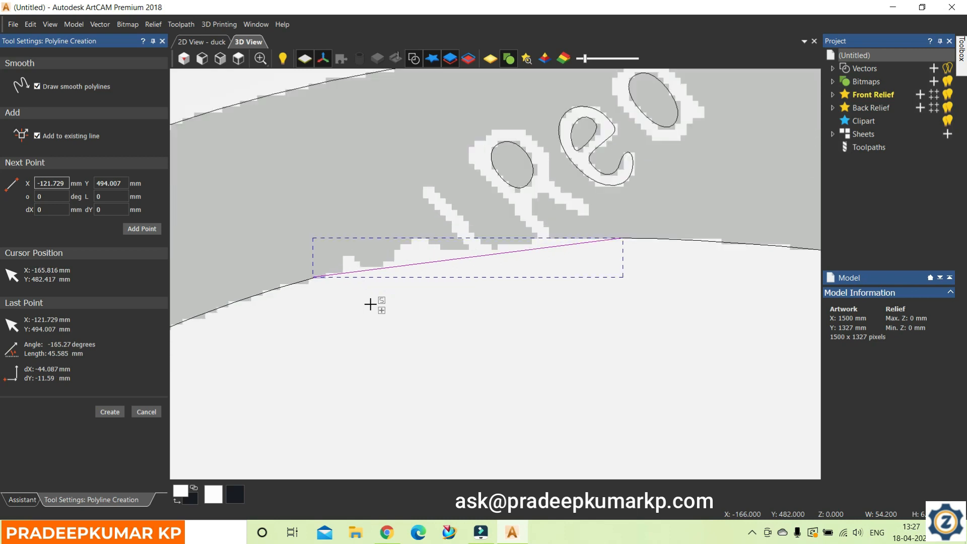
click(154, 411)
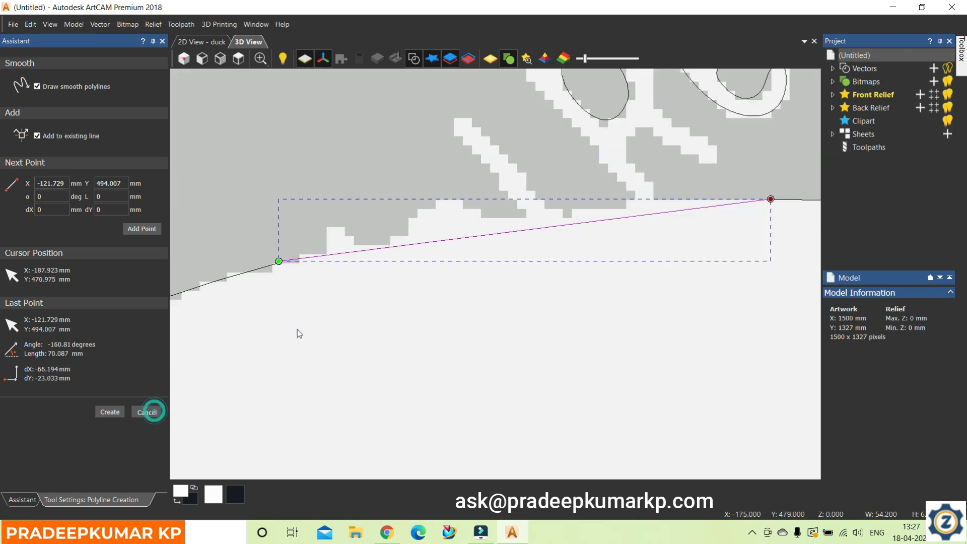
click(270, 265)
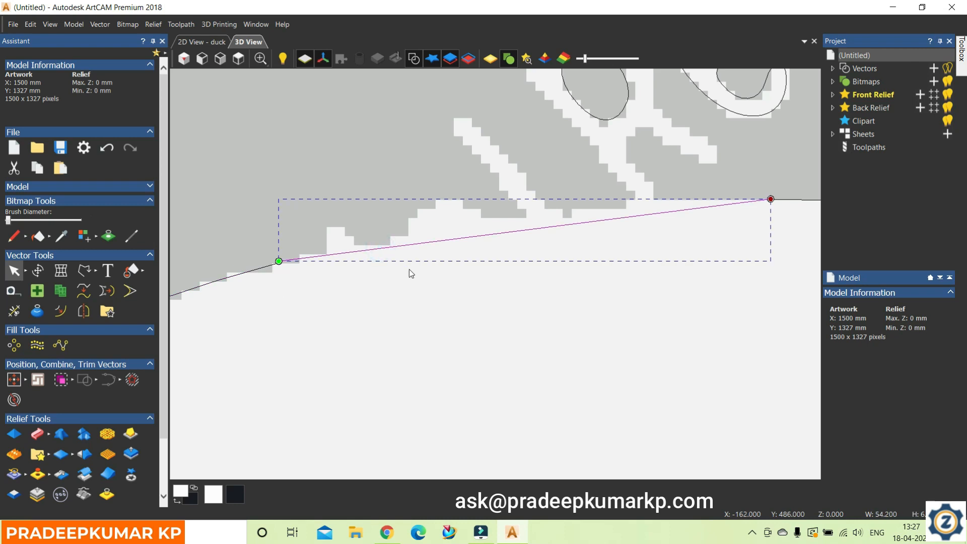
key(Delete)
Try to join the inner outline sections on both sides of the head gap with the Join Vectors With A Curve command
scroll(426, 275, down, 3)
scroll(424, 274, down, 2)
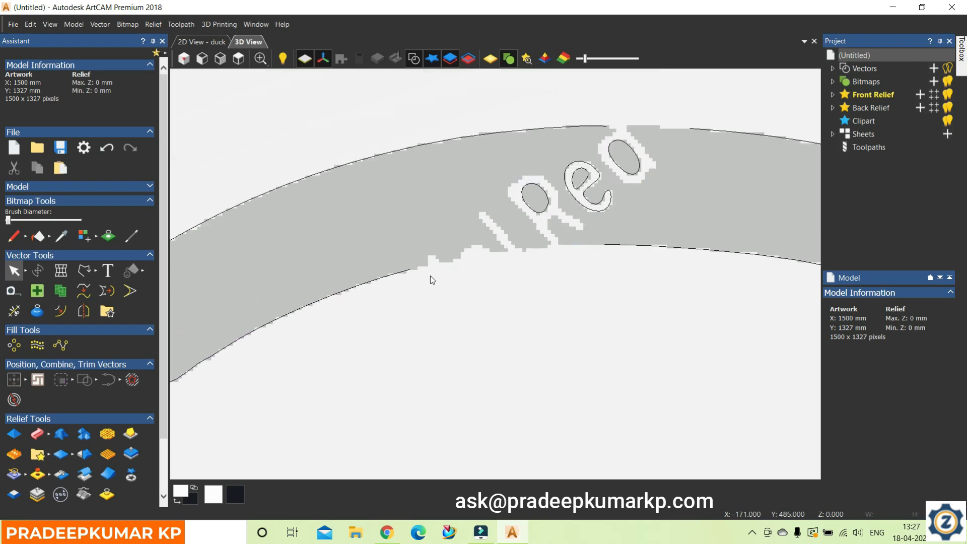
click(434, 275)
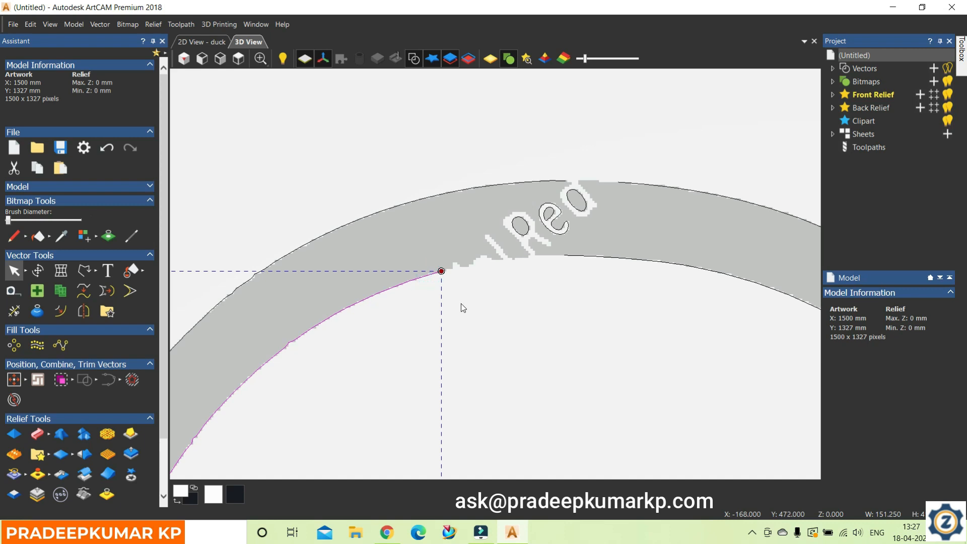
shift+click(604, 257)
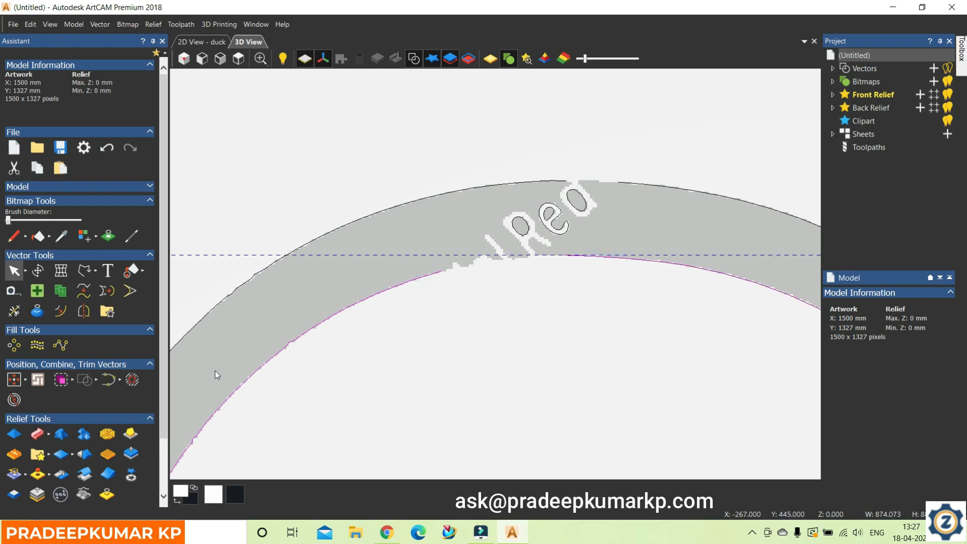
click(121, 381)
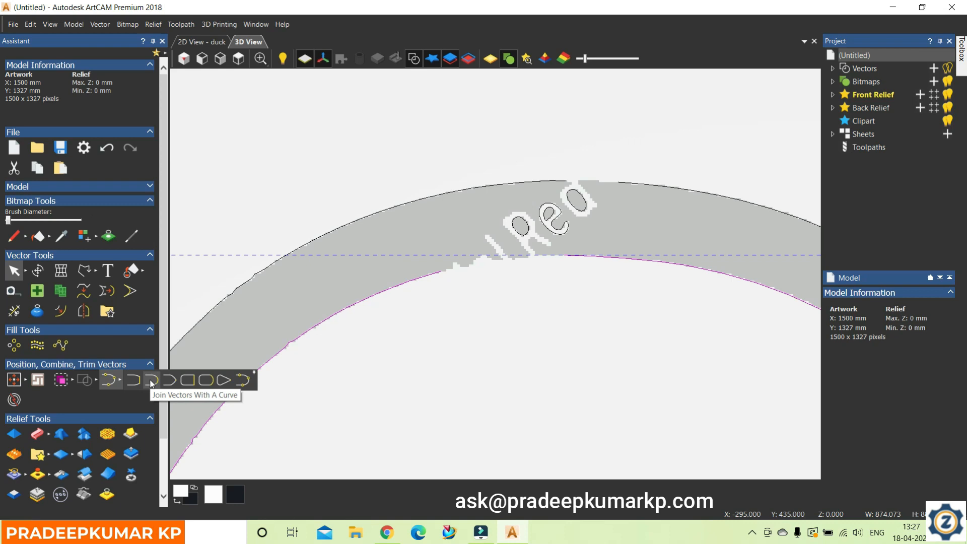
click(152, 381)
Undo the curve join and reselect both inner outline sections, then join them across the neck gap beside the watermark's word Red
scroll(487, 367, down, 5)
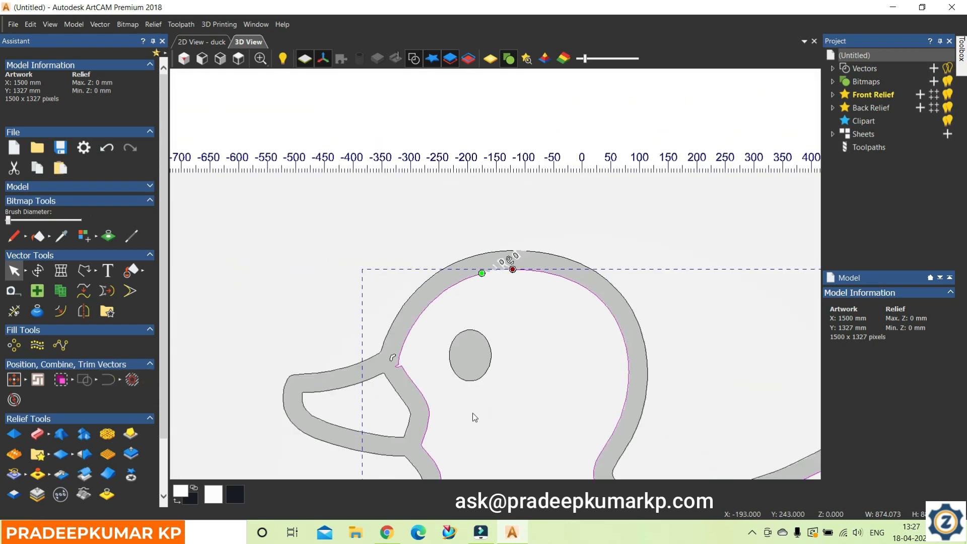
scroll(472, 413, down, 1)
scroll(443, 453, up, 2)
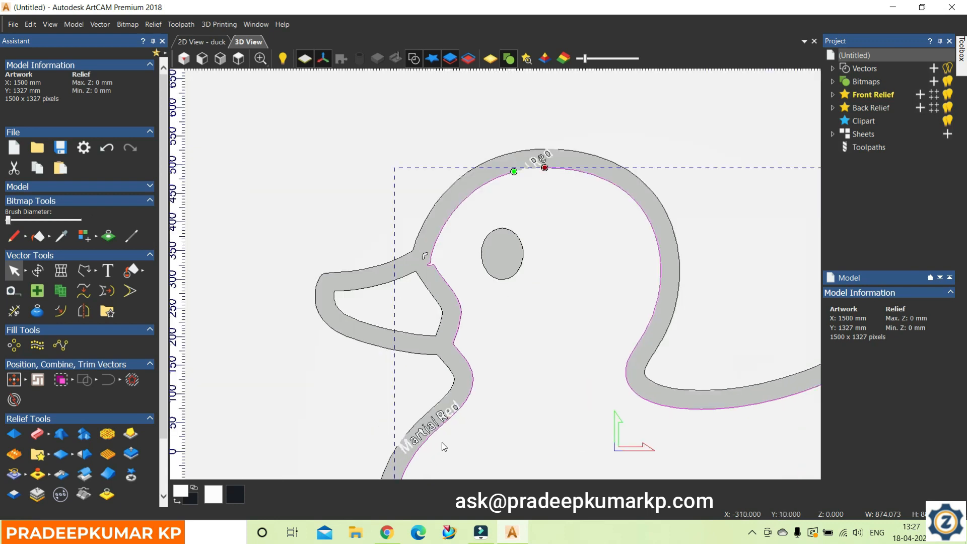
scroll(443, 447, up, 1)
scroll(457, 415, up, 1)
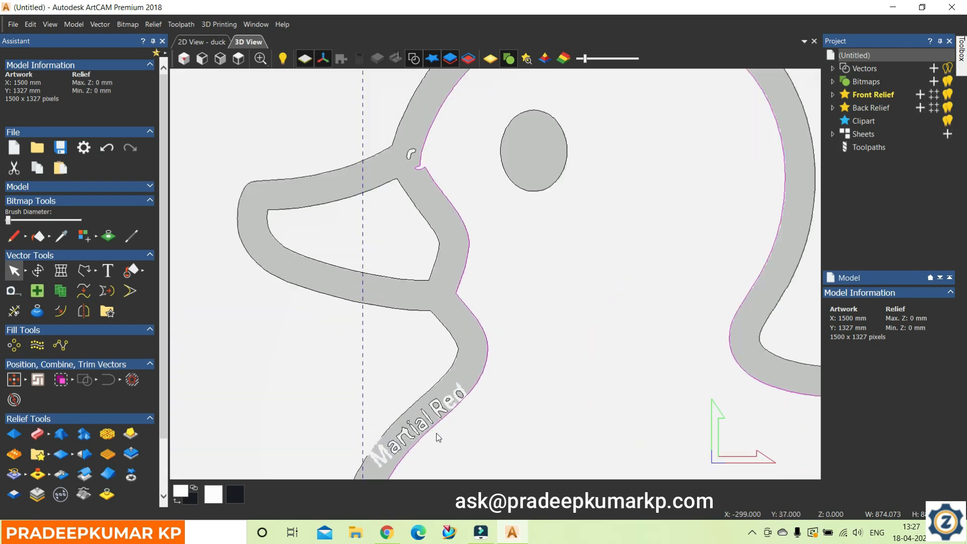
scroll(446, 427, up, 1)
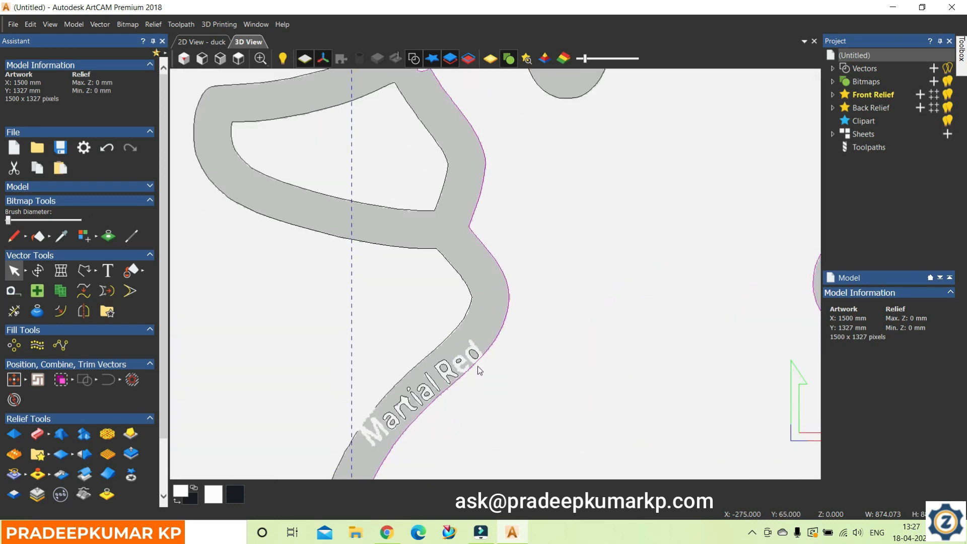
scroll(479, 371, up, 1)
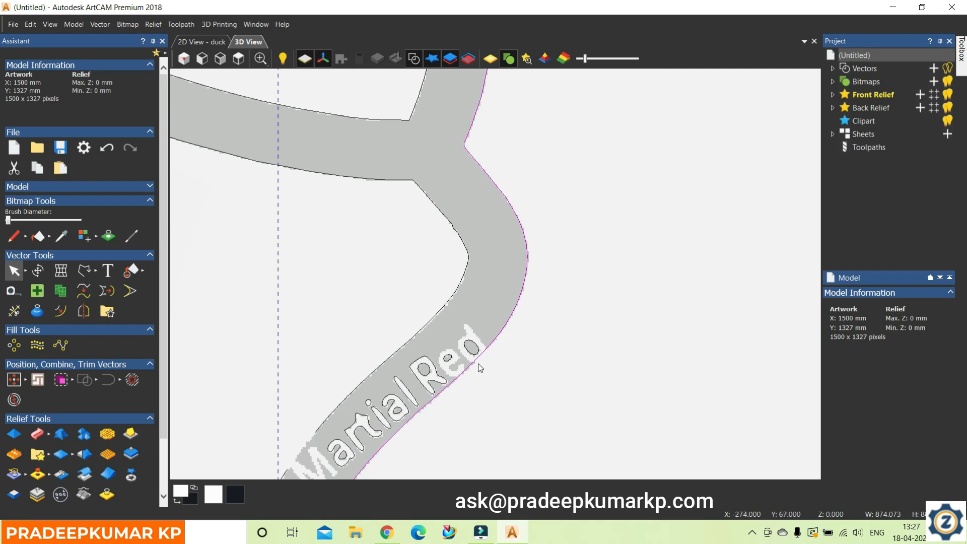
click(497, 393)
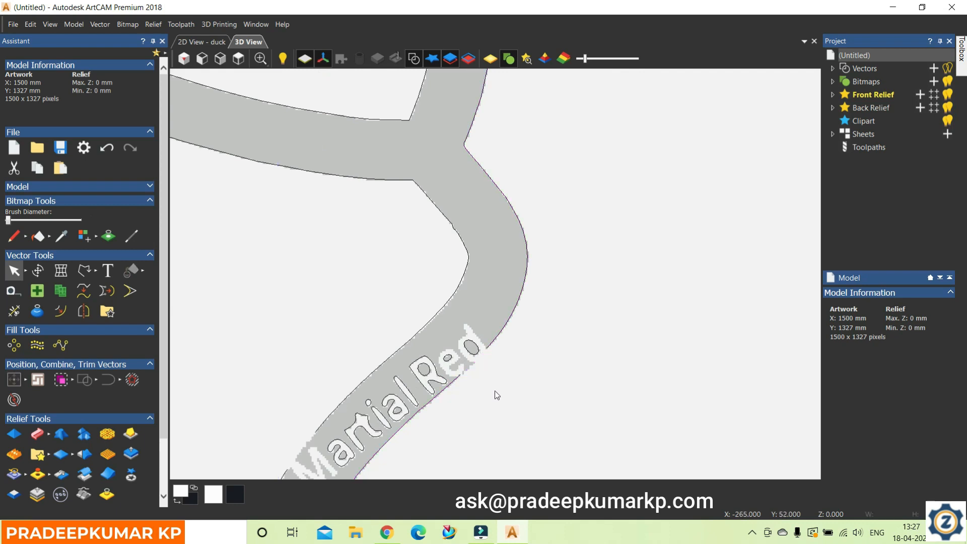
click(448, 391)
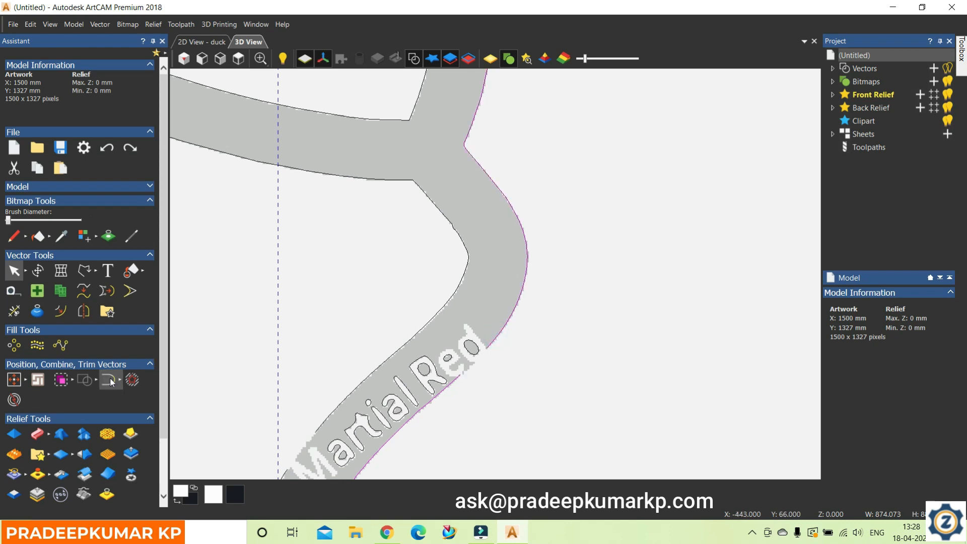
Close the inner outline with a curve across the remaining gap at the top of the head
scroll(620, 207, down, 2)
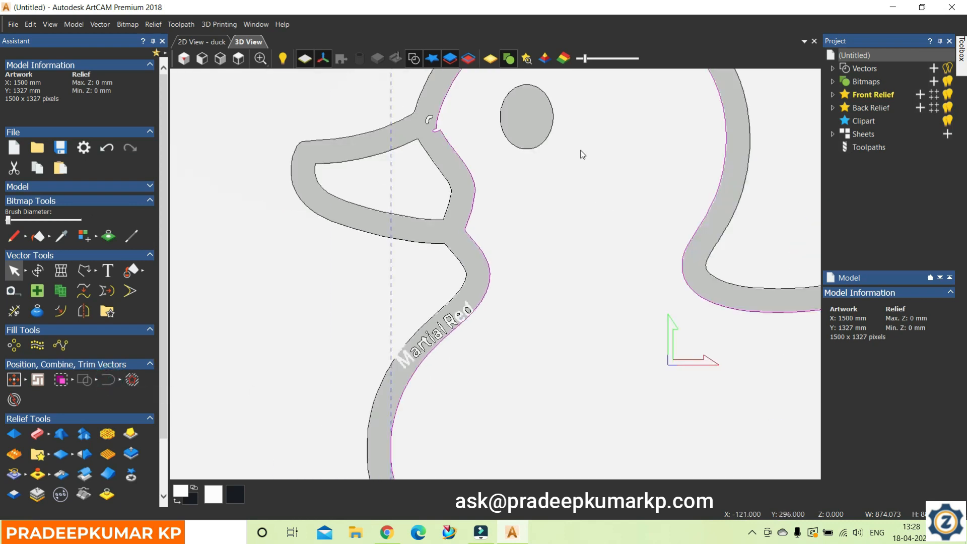
scroll(583, 155, down, 2)
scroll(570, 160, up, 2)
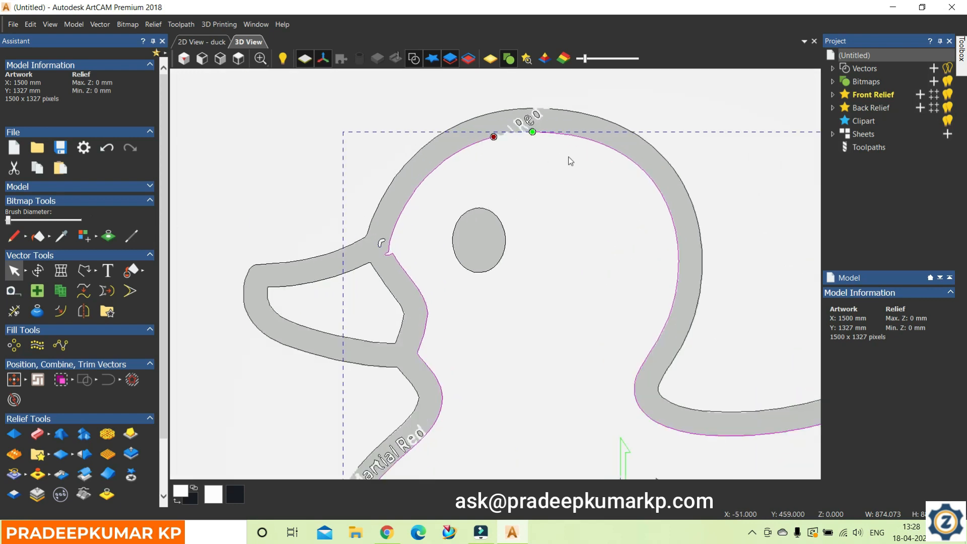
scroll(526, 165, up, 1)
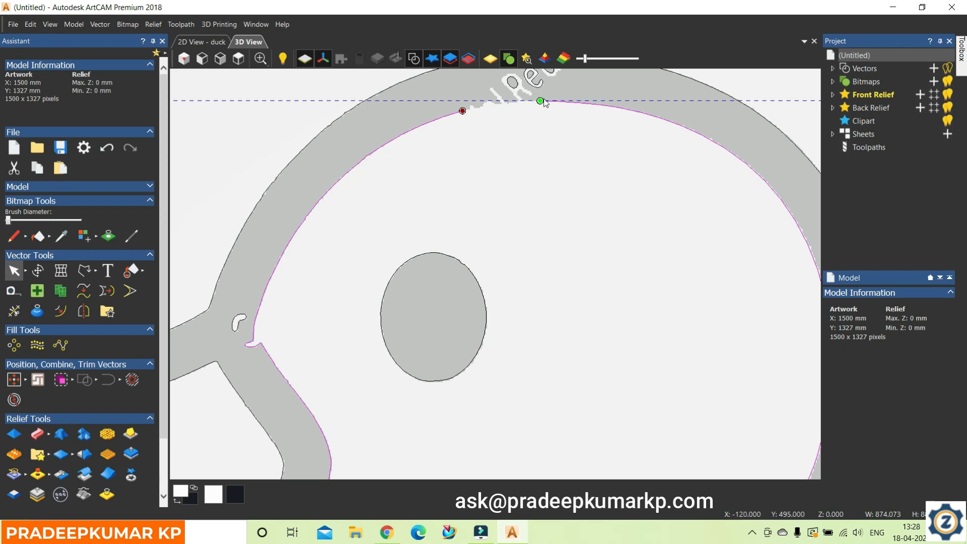
click(120, 381)
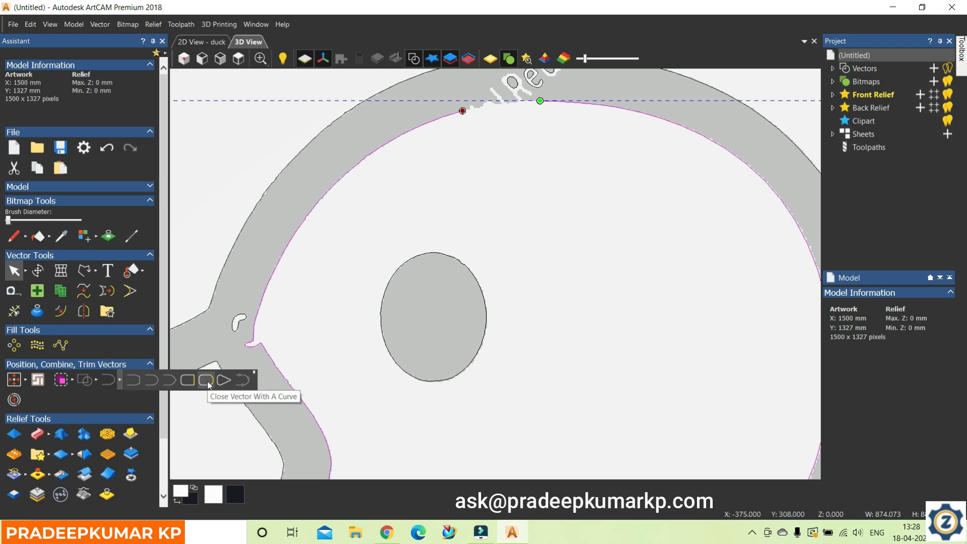
click(207, 383)
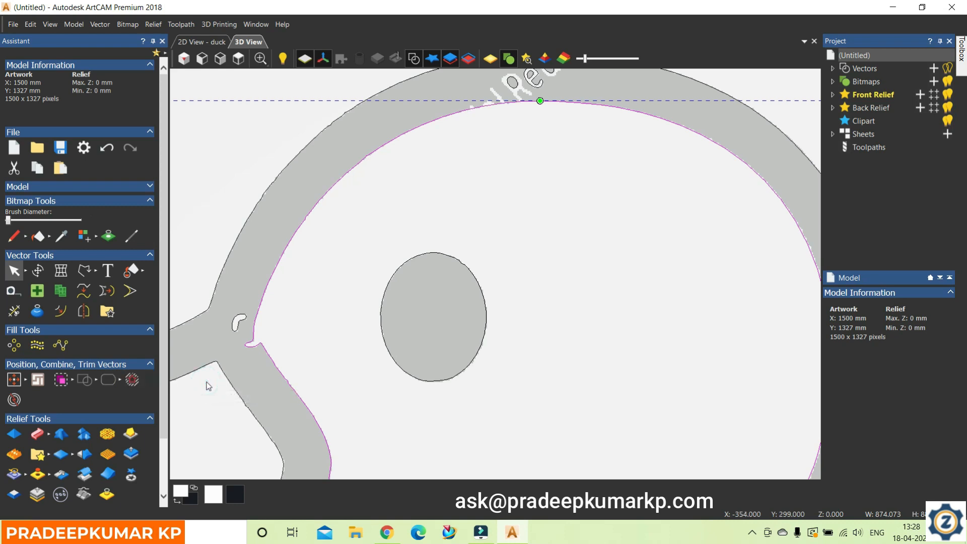
Select all the cleaned duck vectors together: the inner body outline, beak, eye and outer outline sections, leaving out the watermark lettering
scroll(514, 317, down, 3)
scroll(522, 336, down, 3)
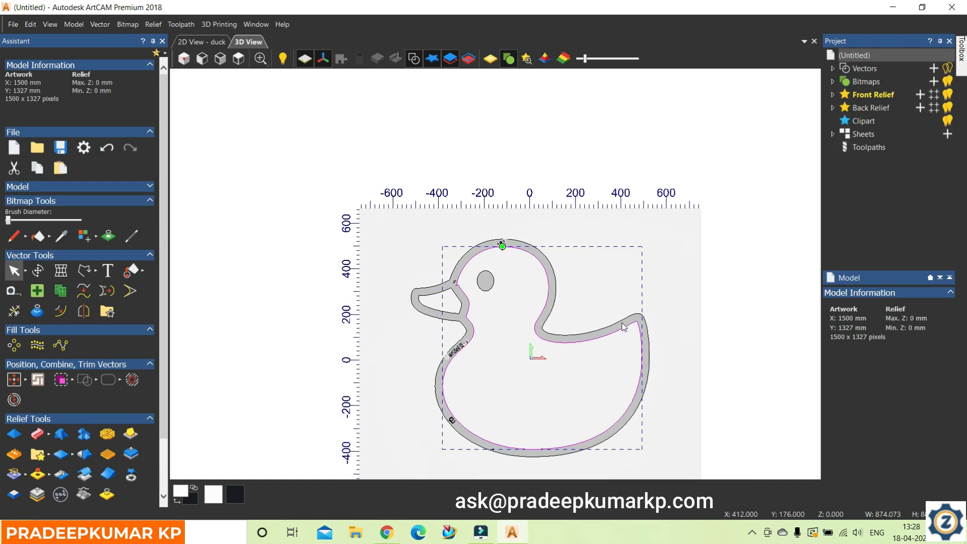
click(468, 314)
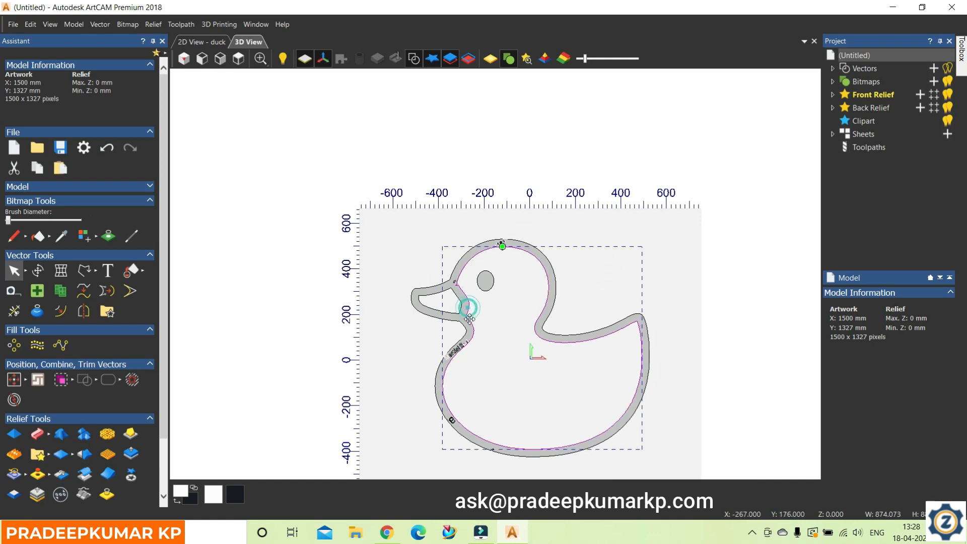
shift+click(461, 306)
shift+click(457, 266)
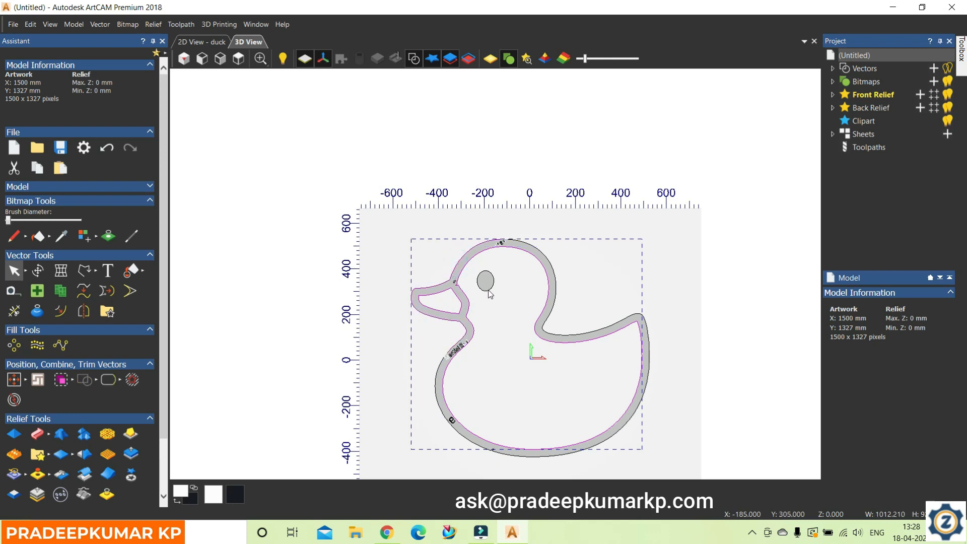
shift+click(483, 451)
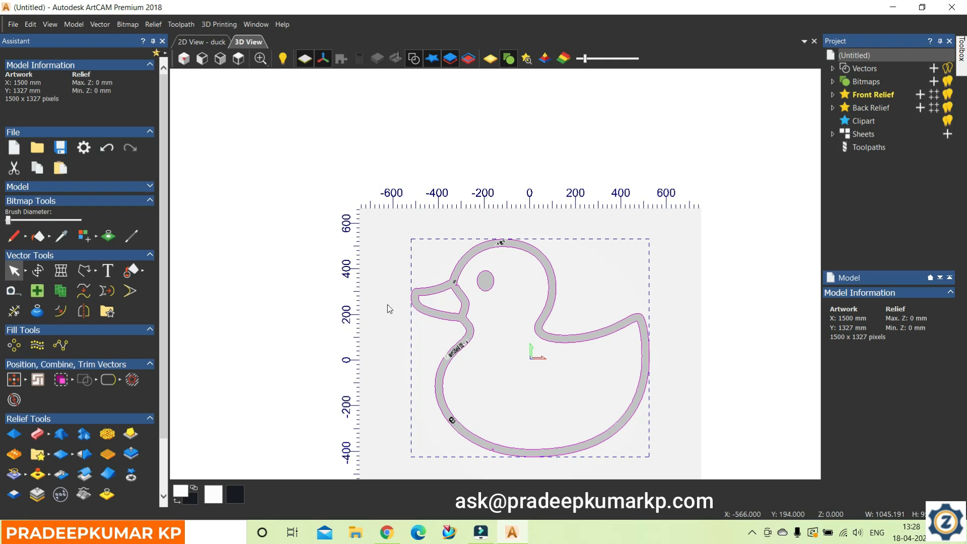
Export the selected duck vectors to the Desktop as an EPS file named duck
click(103, 26)
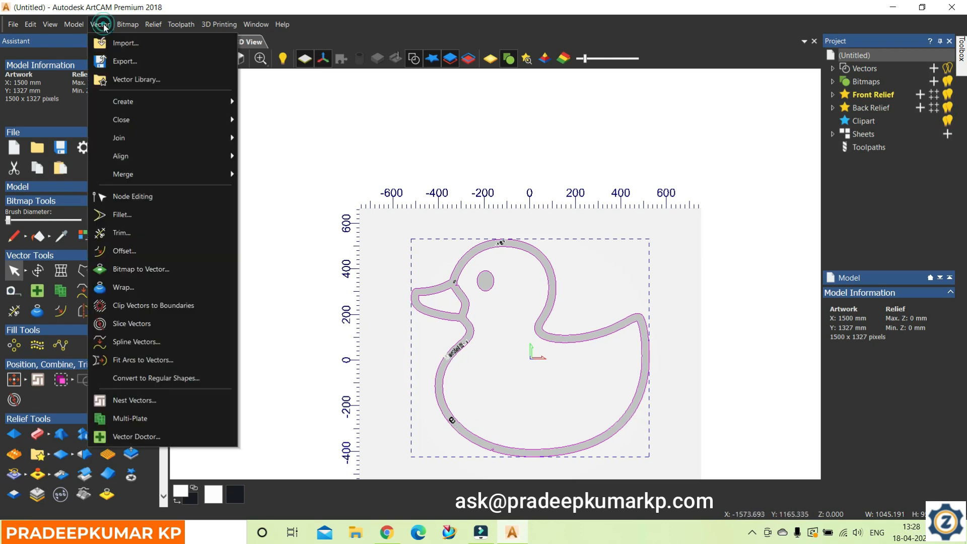
click(127, 62)
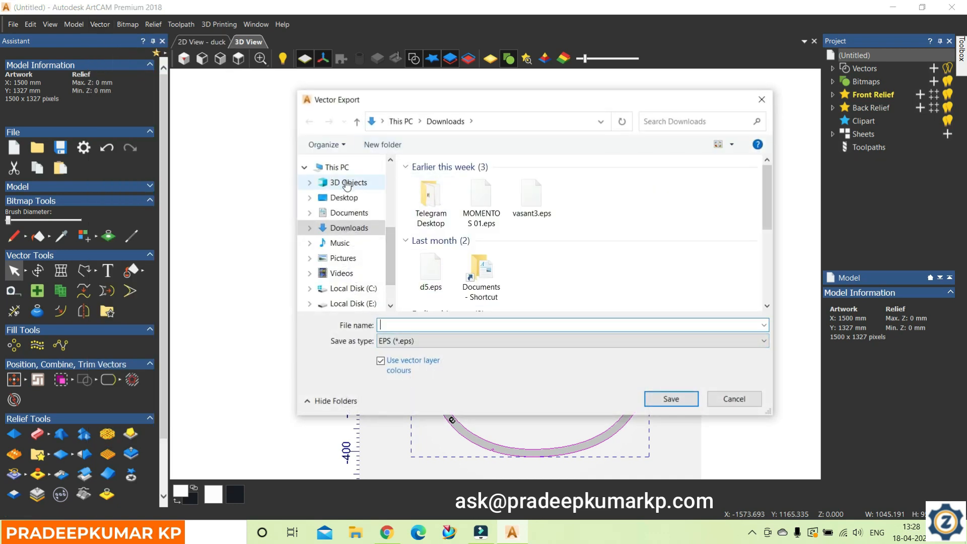
click(346, 198)
click(408, 325)
text(duck)
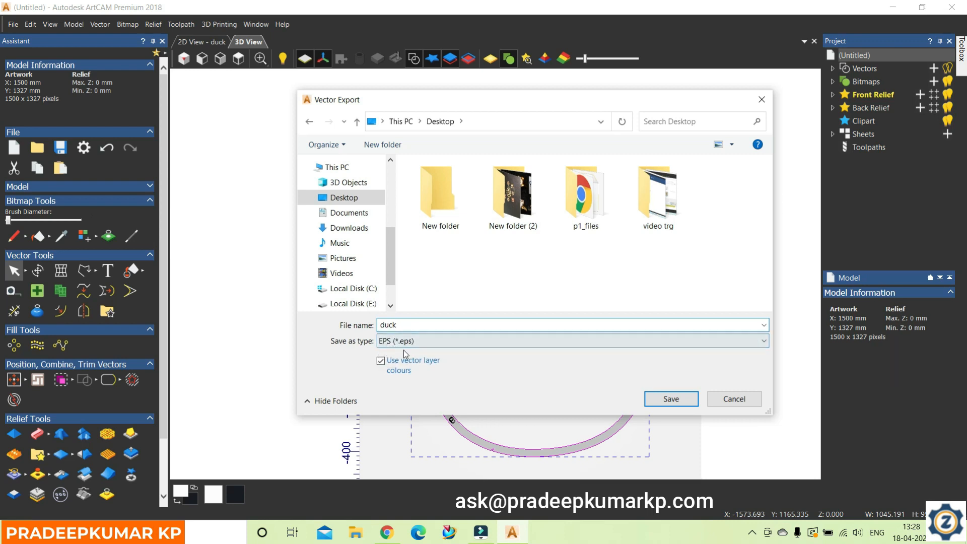
click(667, 399)
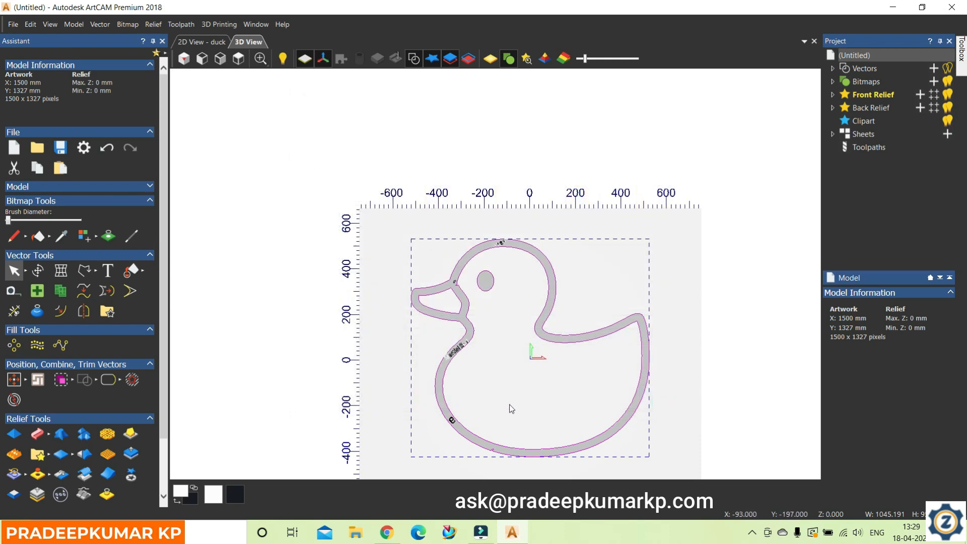
Examine the selected duck outlines around the head, beak, neck and watermark lettering, then deselect them
scroll(529, 418, up, 2)
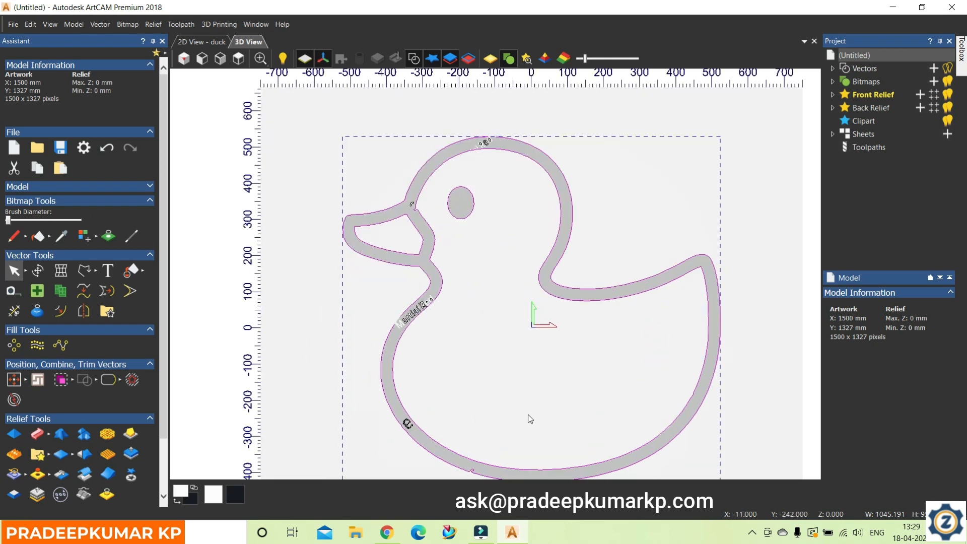
scroll(449, 300, up, 1)
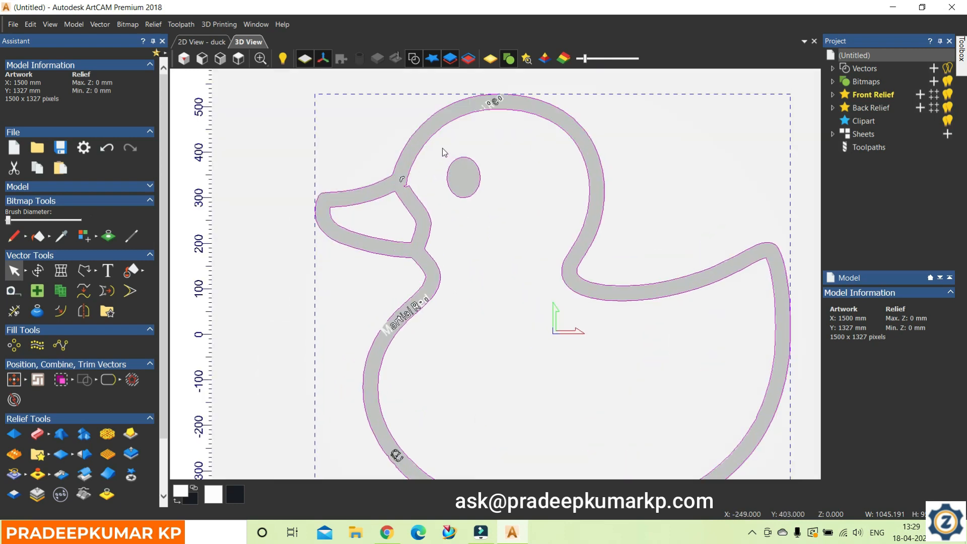
scroll(498, 261, down, 2)
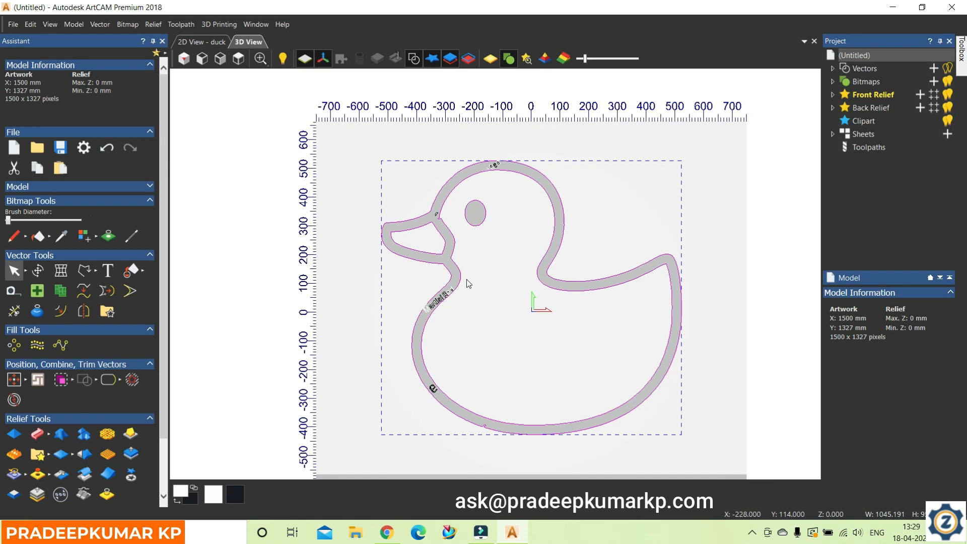
scroll(465, 279, up, 2)
scroll(463, 275, down, 1)
scroll(465, 274, up, 2)
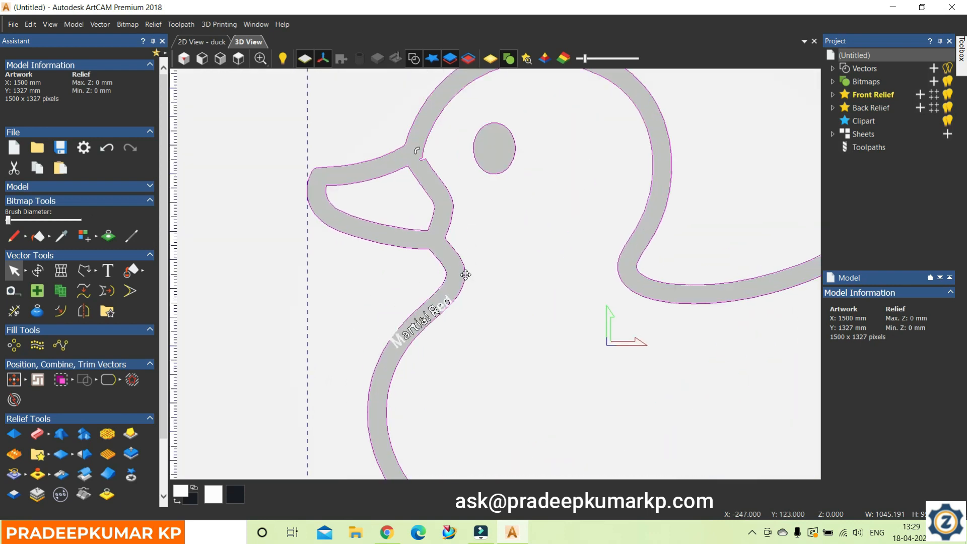
scroll(475, 280, down, 2)
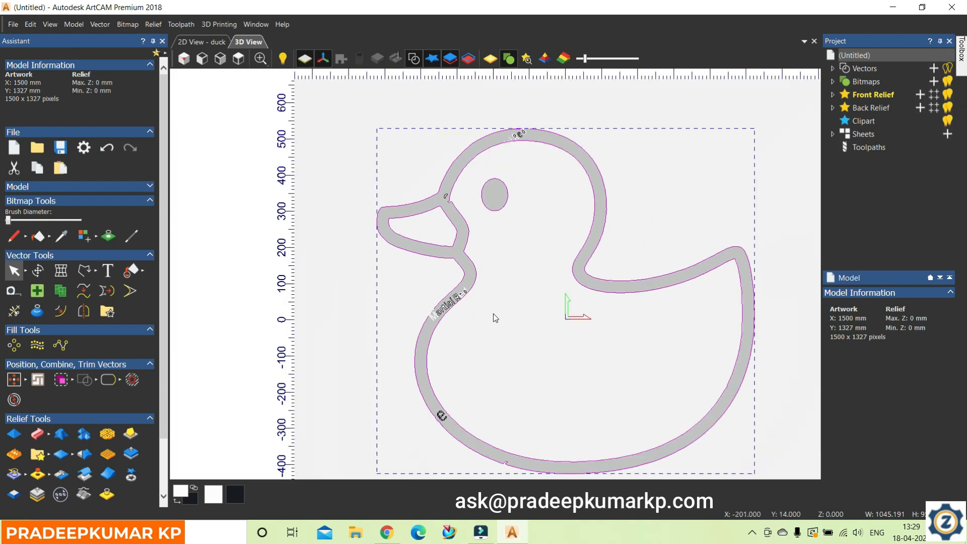
scroll(493, 313, down, 1)
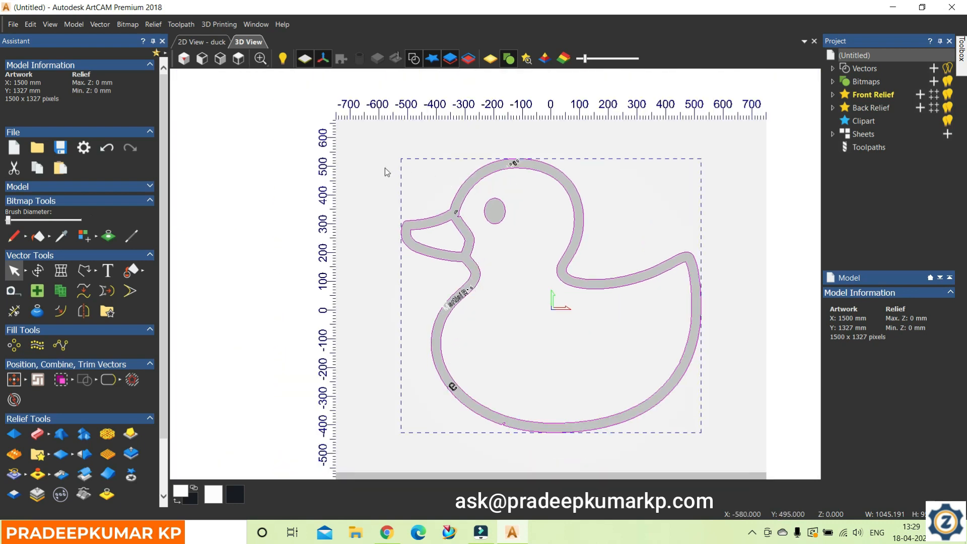
scroll(385, 168, down, 1)
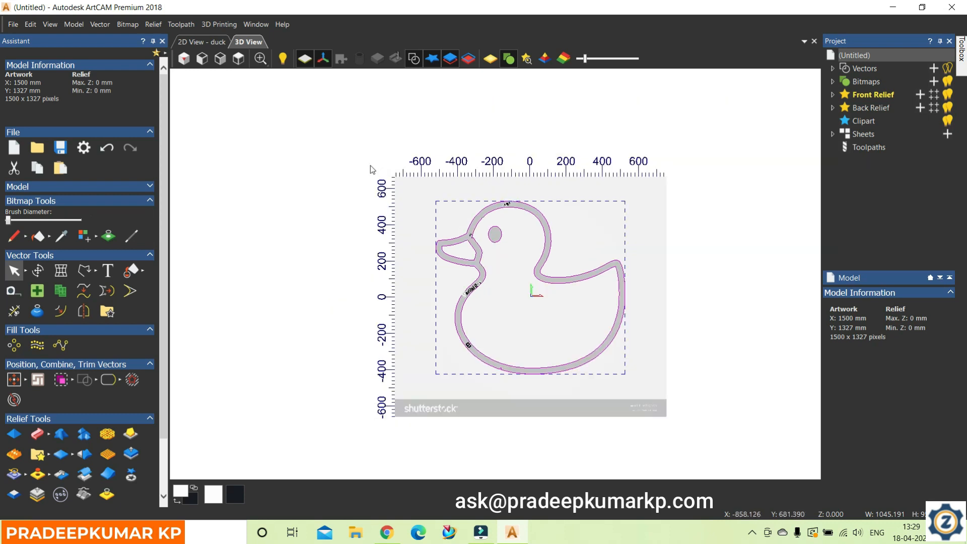
click(105, 24)
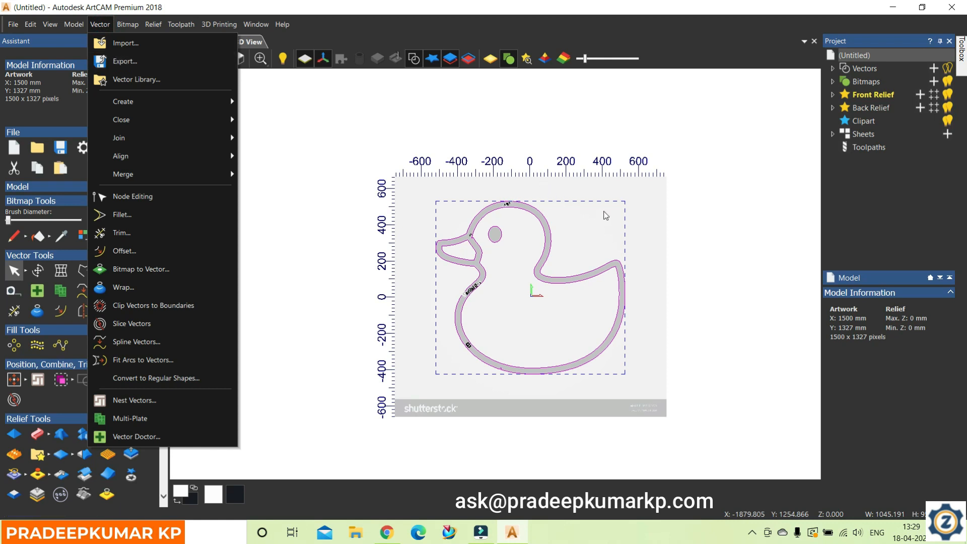
click(646, 211)
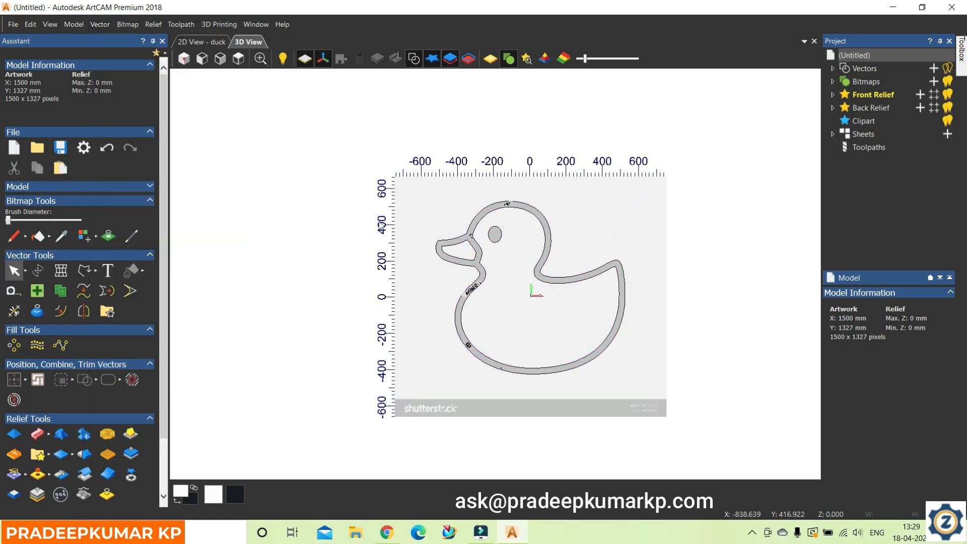
Close the current duck model without saving the changes
click(14, 24)
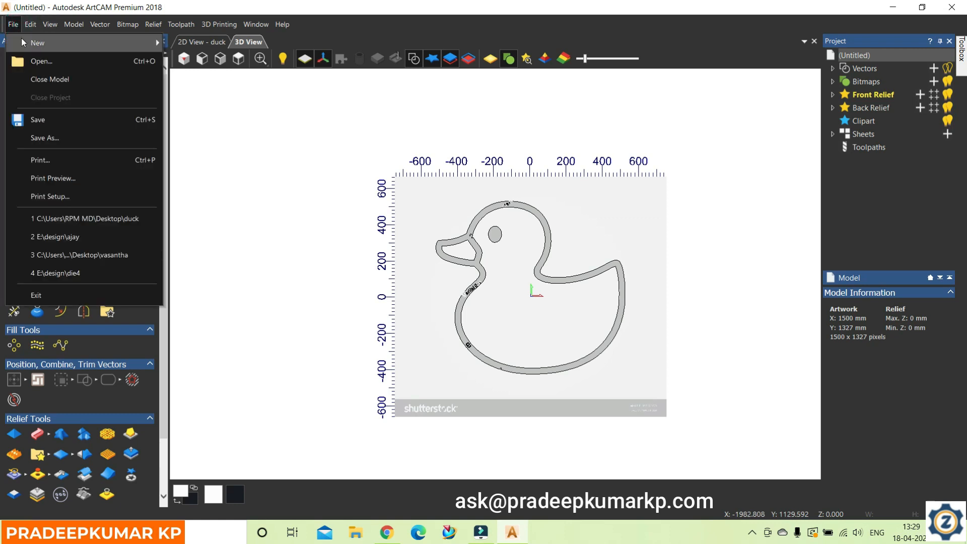
mouse_move(39, 49)
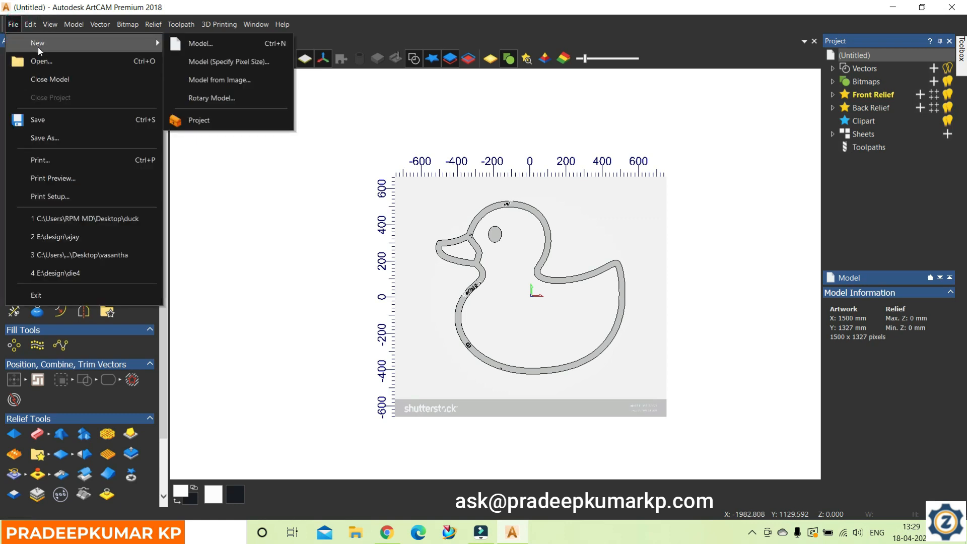
click(53, 78)
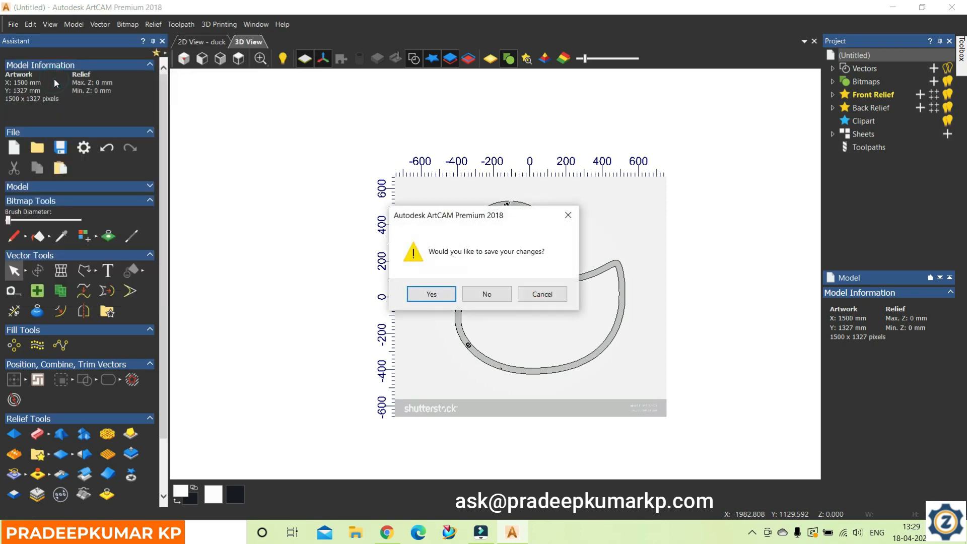
click(487, 294)
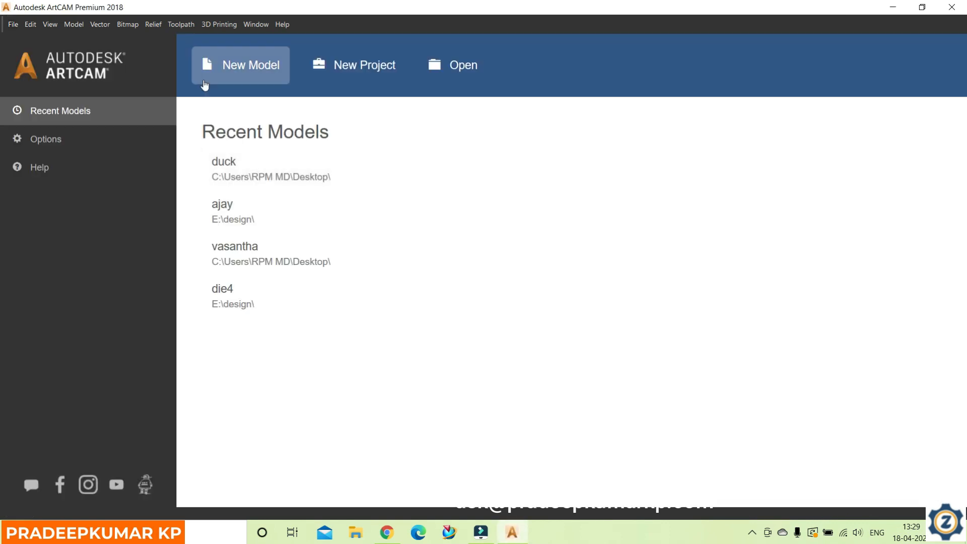
Create a new model 15 mm wide and 10 mm high
click(249, 73)
click(411, 212)
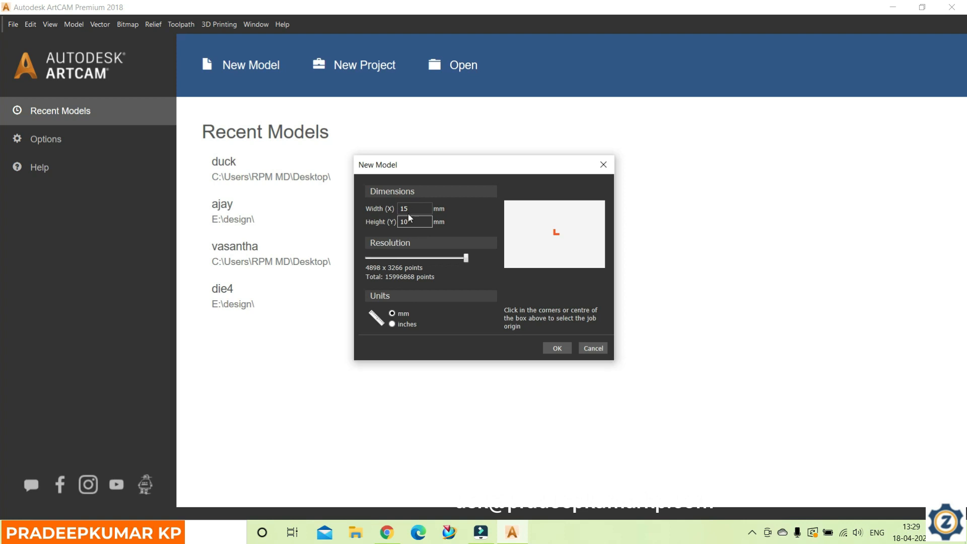
click(558, 349)
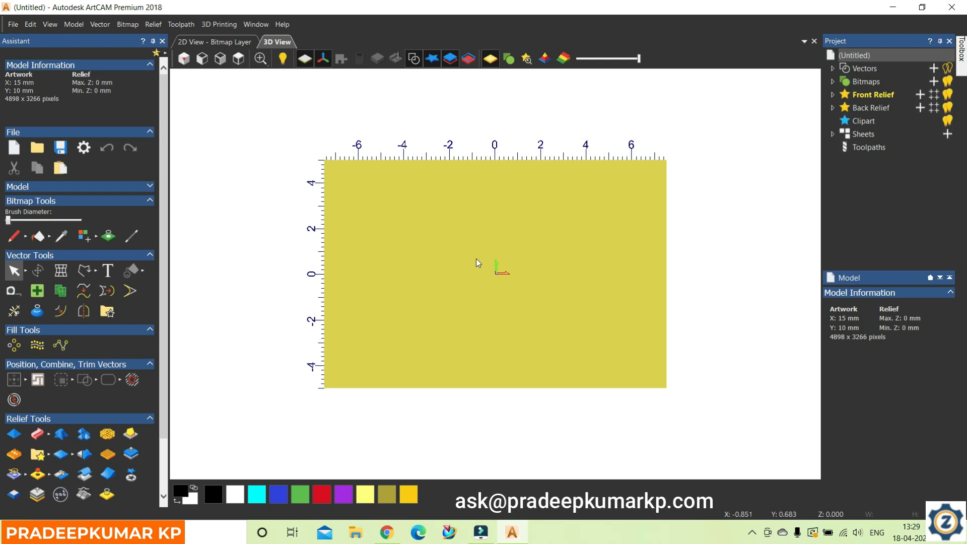
Import the vector file duck.eps from the Desktop into the current layer
click(99, 28)
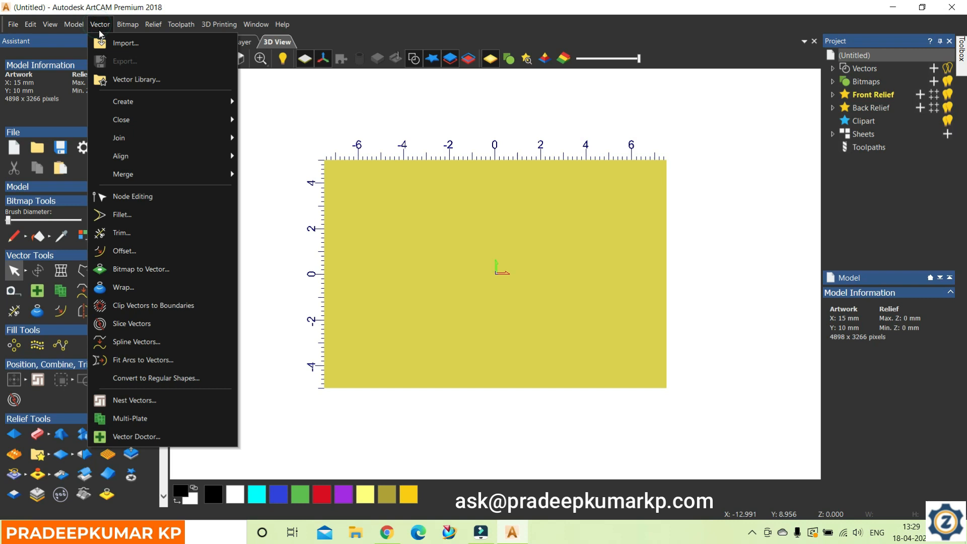
click(118, 45)
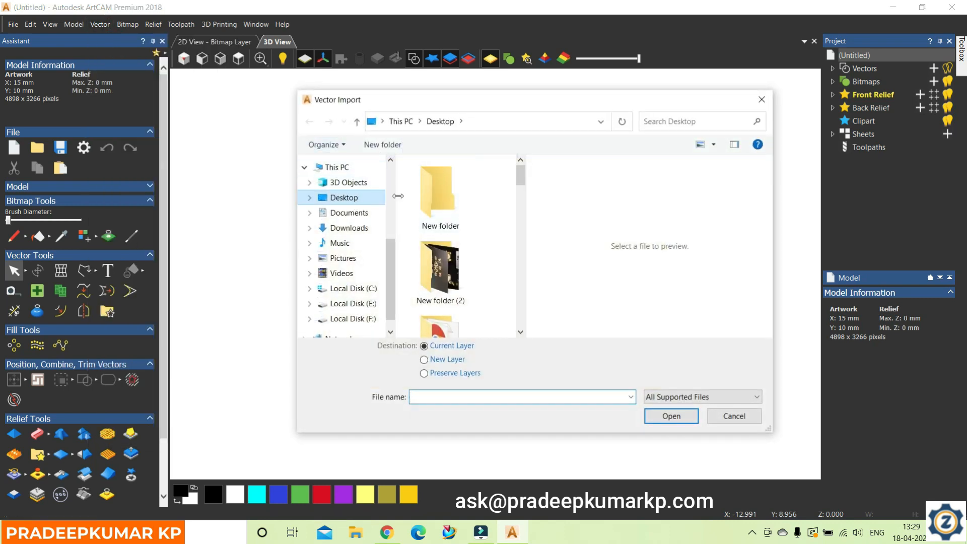
drag(519, 175, 524, 247)
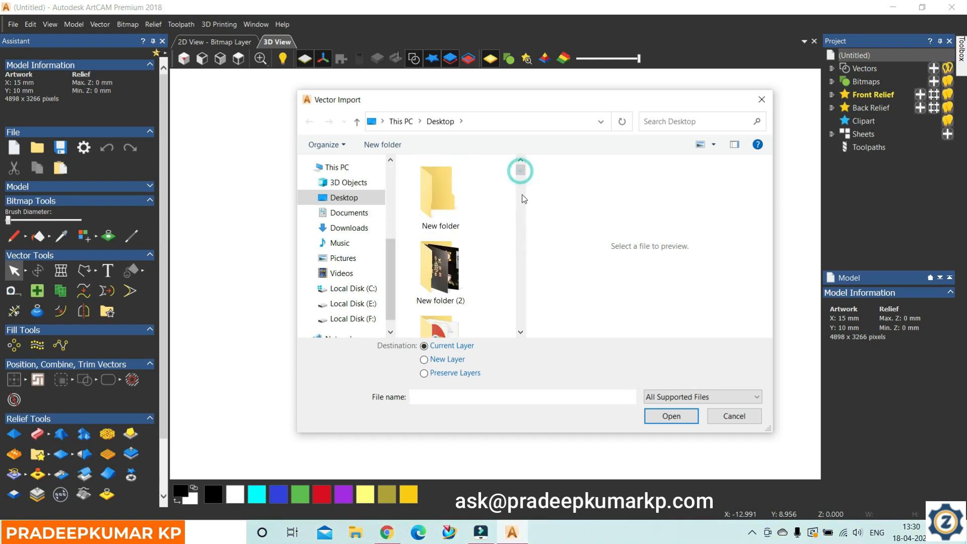
click(464, 396)
text(duc)
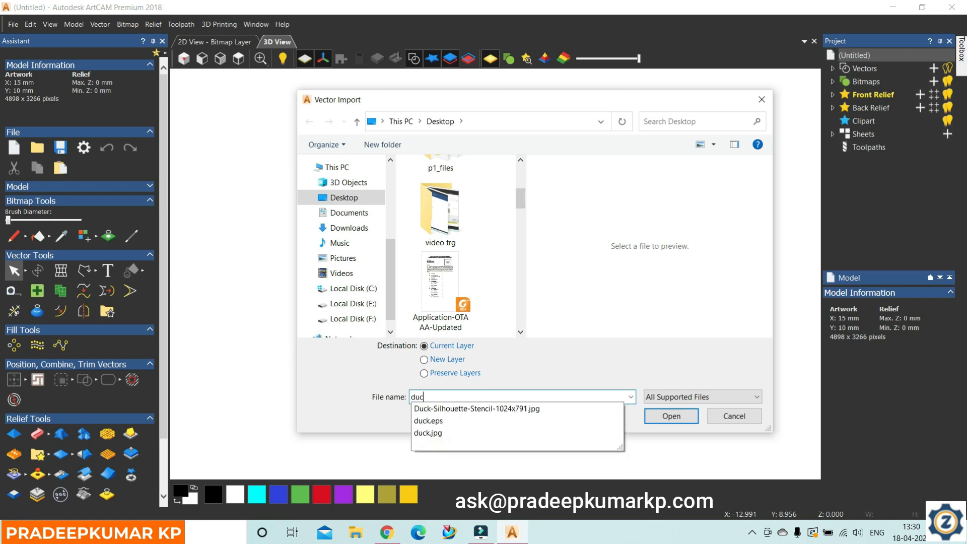
click(431, 421)
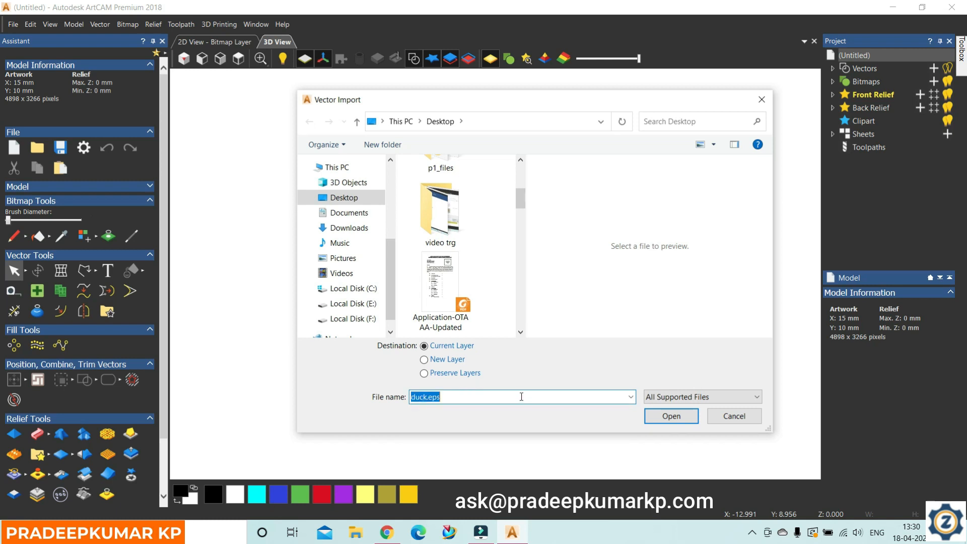
click(678, 417)
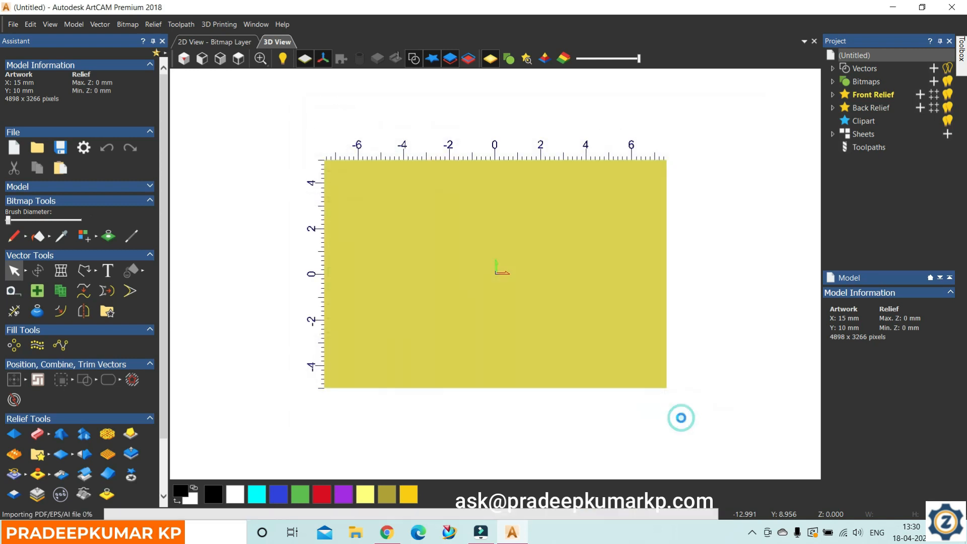
Examine the imported duck outlines as a whole and up close, comparing their size with the model area
scroll(579, 280, down, 5)
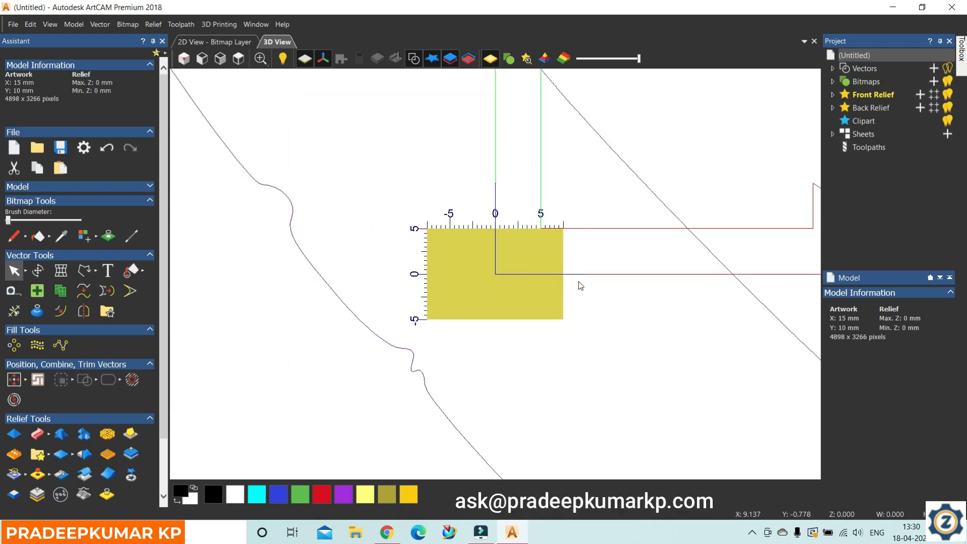
scroll(622, 227, down, 4)
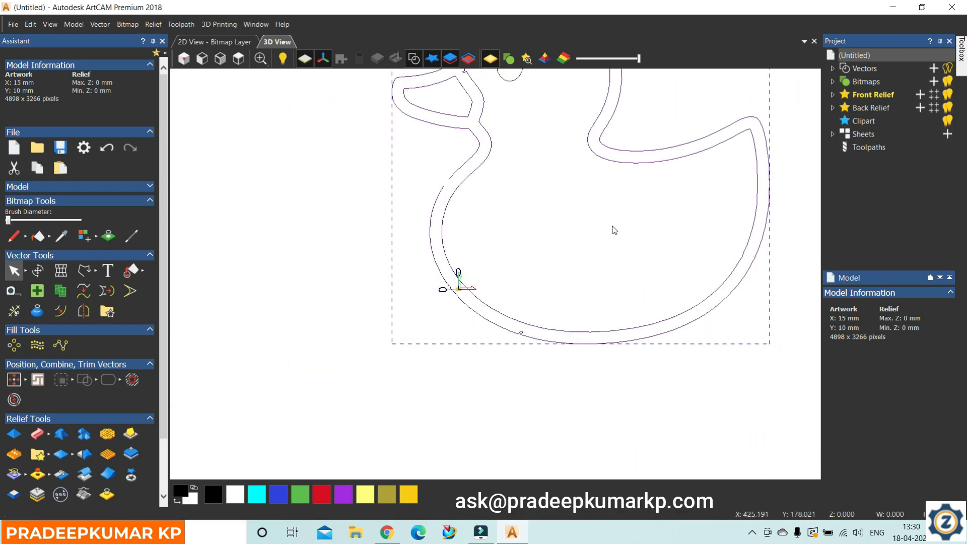
scroll(603, 217, down, 1)
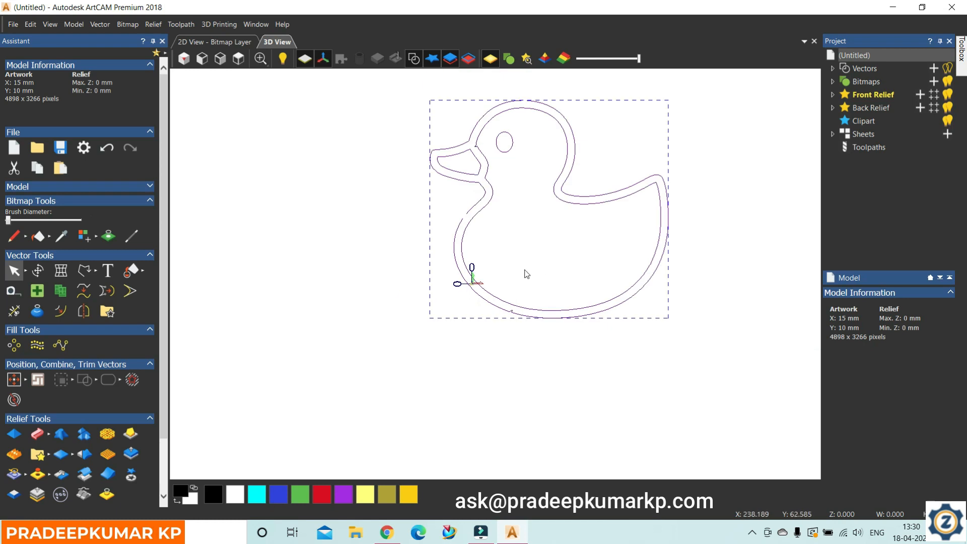
scroll(524, 269, up, 2)
scroll(526, 266, up, 1)
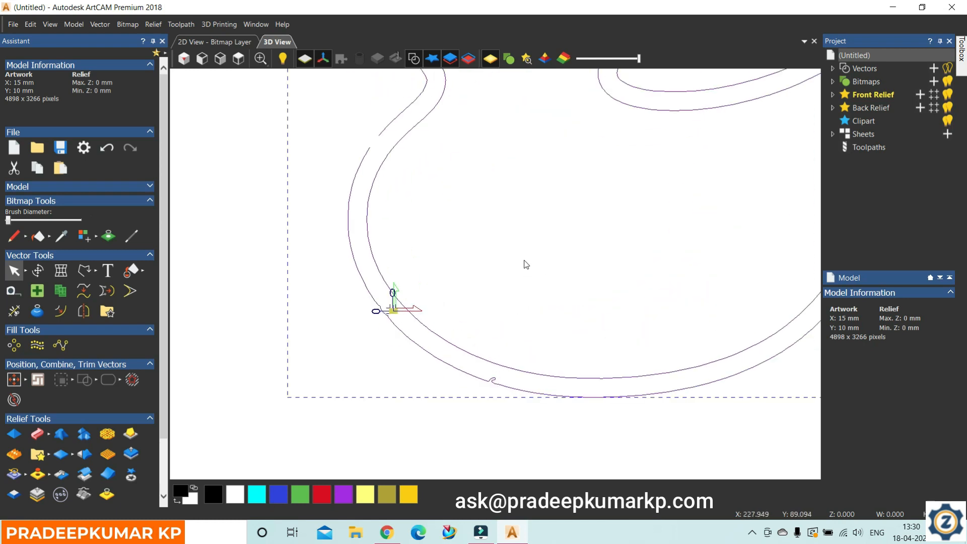
scroll(525, 264, up, 2)
scroll(361, 304, down, 3)
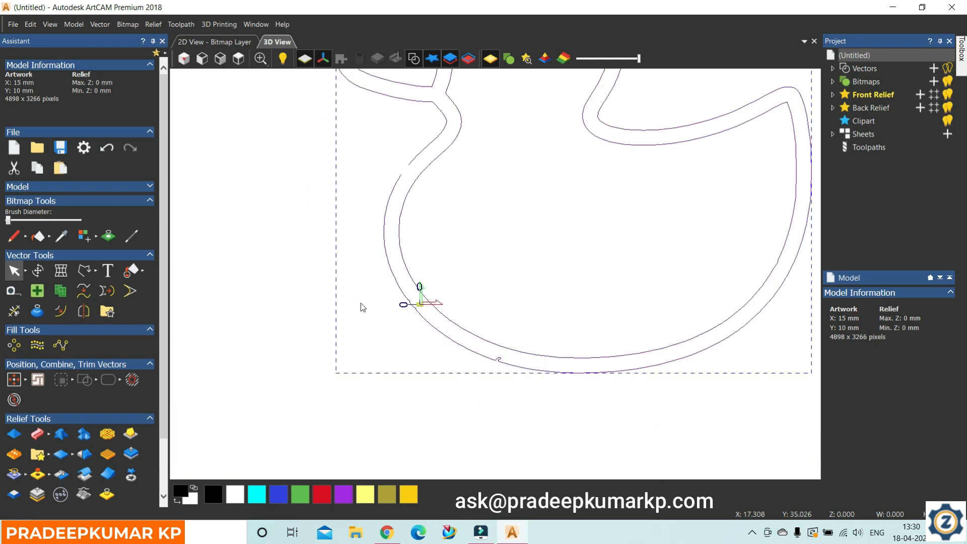
scroll(405, 304, down, 3)
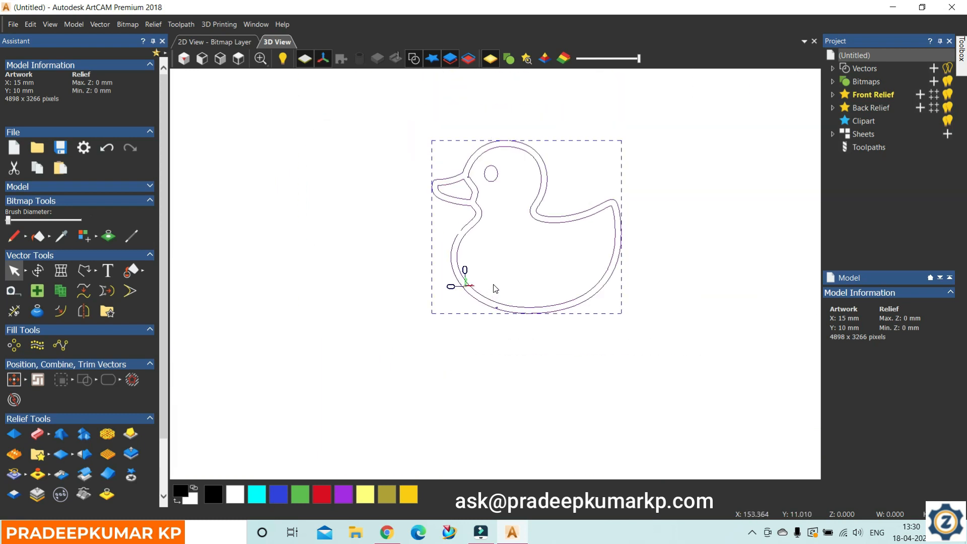
Lock the aspect ratio for transforming the selected duck vectors and discard the 15 mm width entry
scroll(495, 288, up, 1)
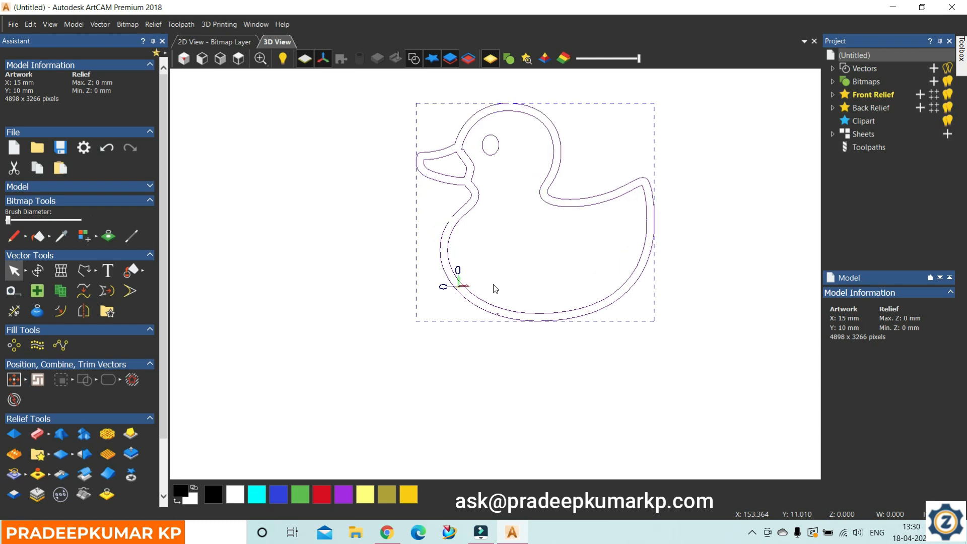
scroll(495, 288, up, 1)
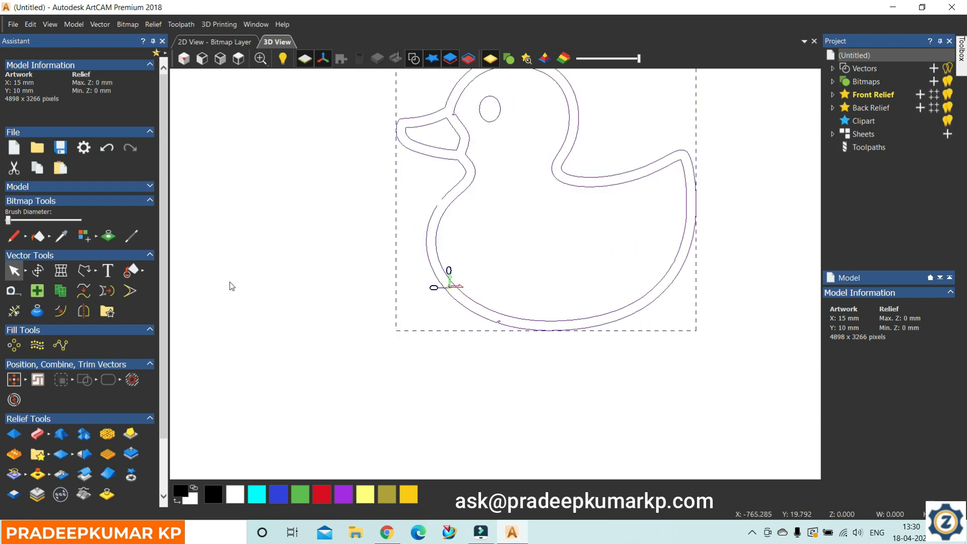
click(38, 272)
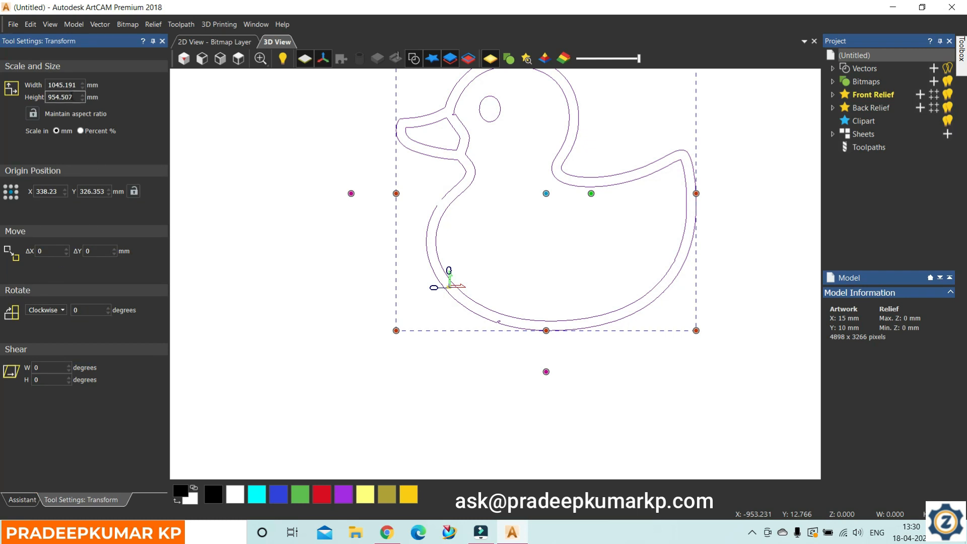
click(73, 84)
drag(75, 84, 47, 84)
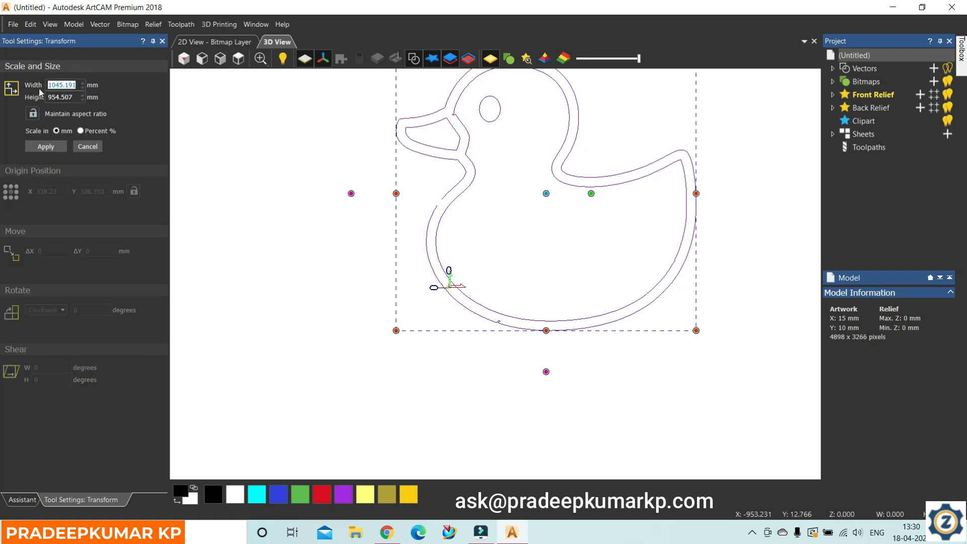
text(15)
click(39, 116)
click(95, 145)
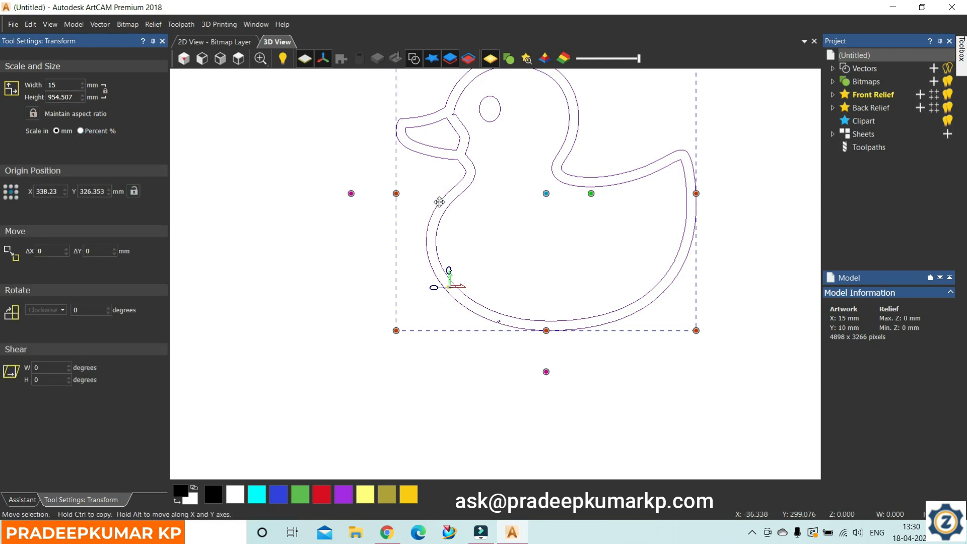
click(484, 205)
click(461, 192)
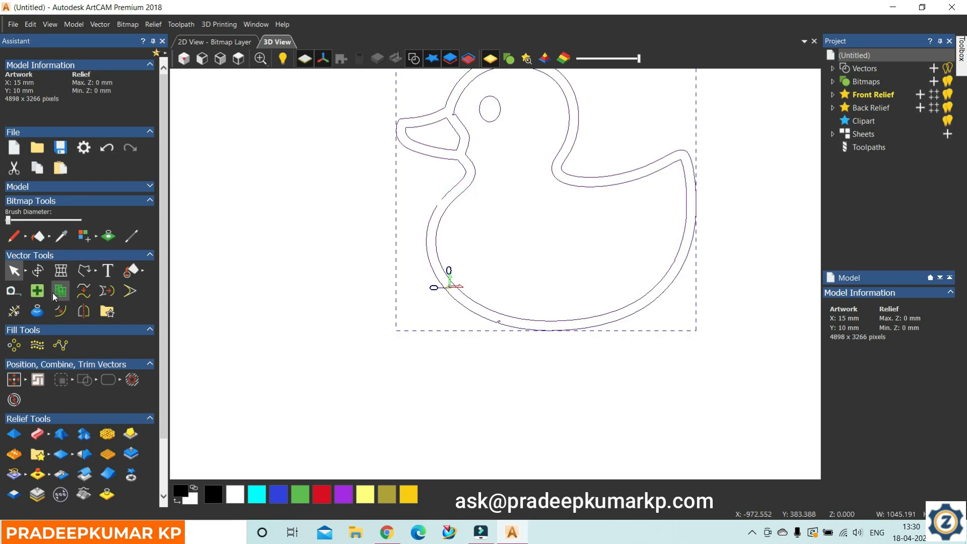
Scale the selected duck vectors proportionally to a width of 10 mm
click(41, 272)
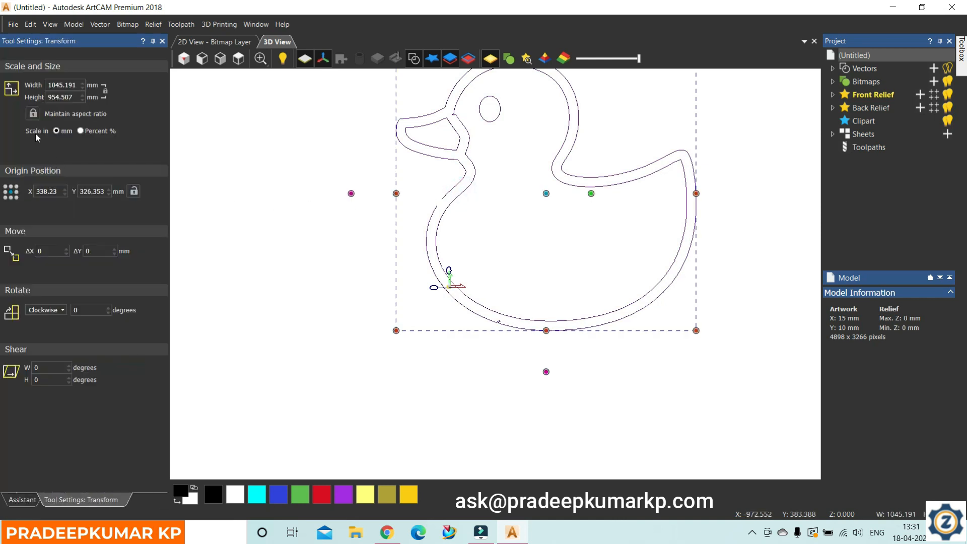
click(74, 84)
drag(78, 84, 37, 93)
text(15)
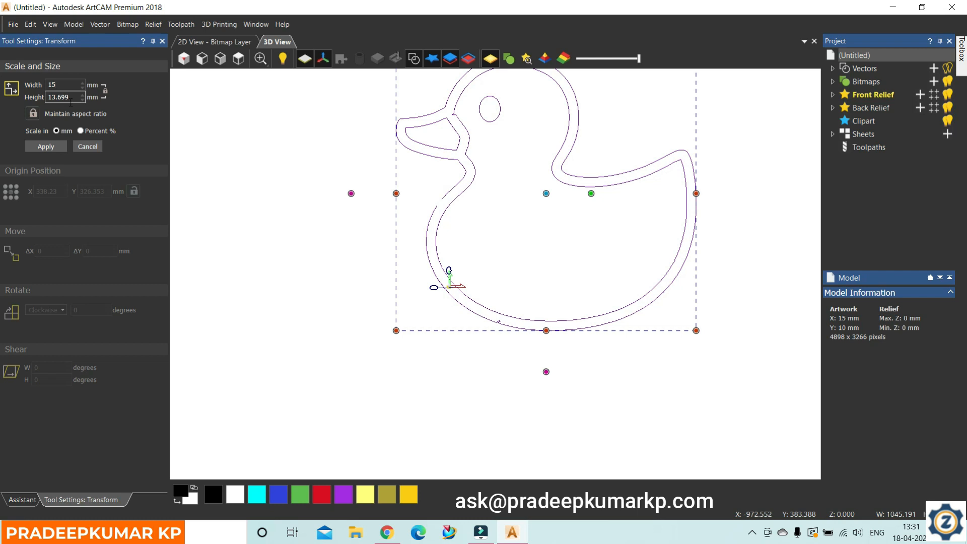
double_click(57, 85)
text(12)
key(Return)
text(11)
key(Return)
text(10)
click(49, 146)
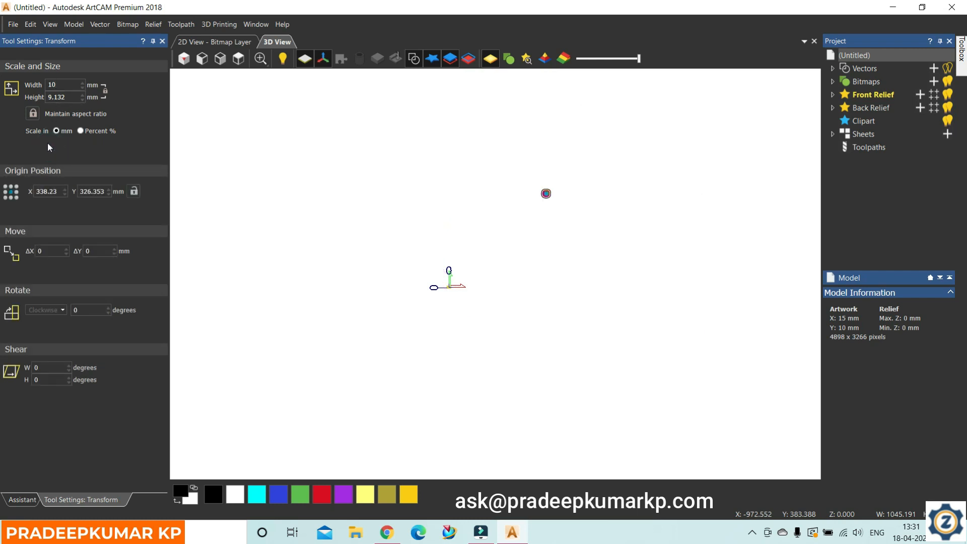
click(162, 40)
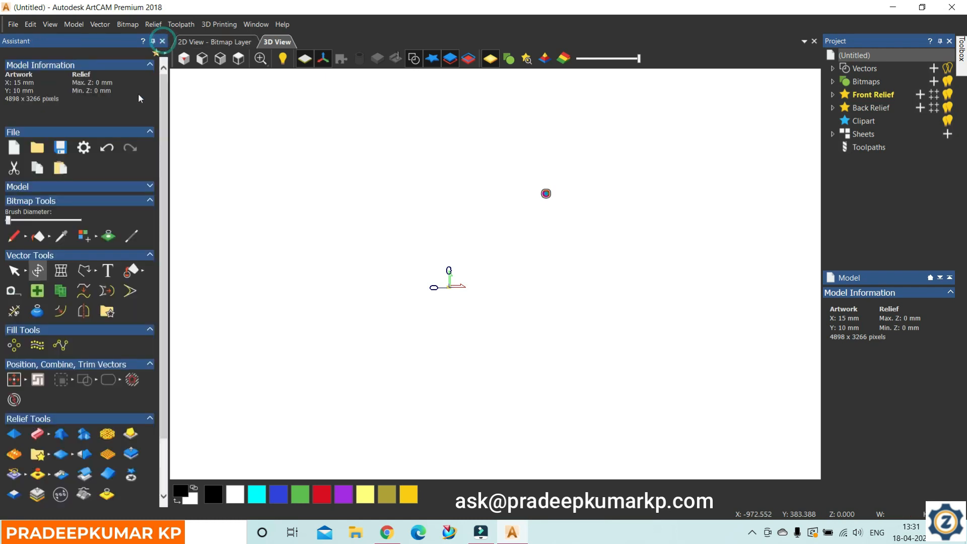
Centre the scaled duck vectors in the model area and deselect them to inspect how they fit
click(15, 383)
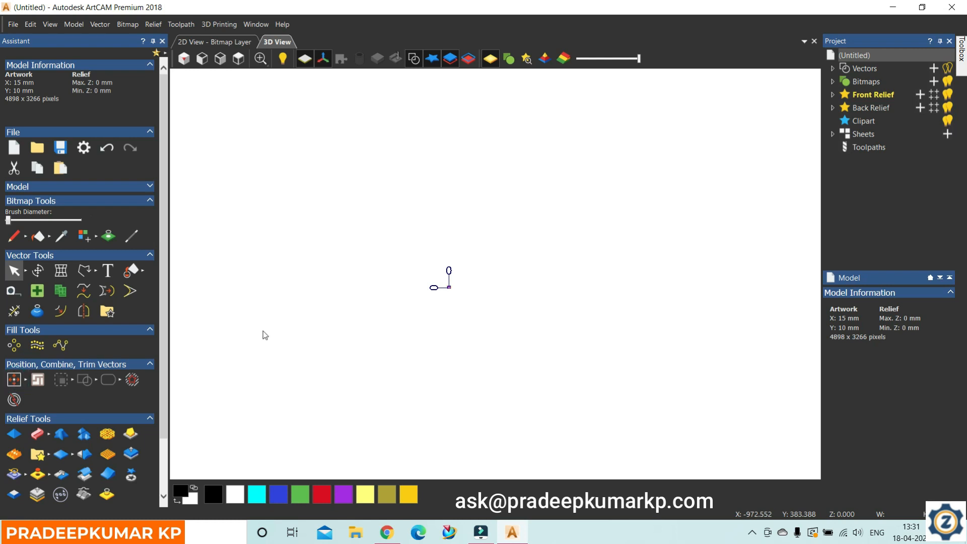
scroll(456, 290, up, 2)
scroll(447, 297, up, 4)
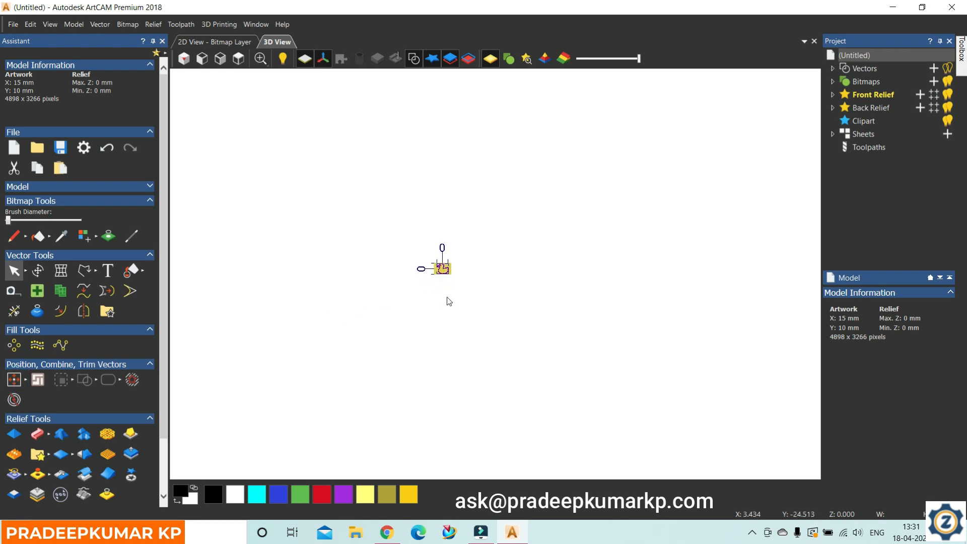
scroll(436, 274, up, 8)
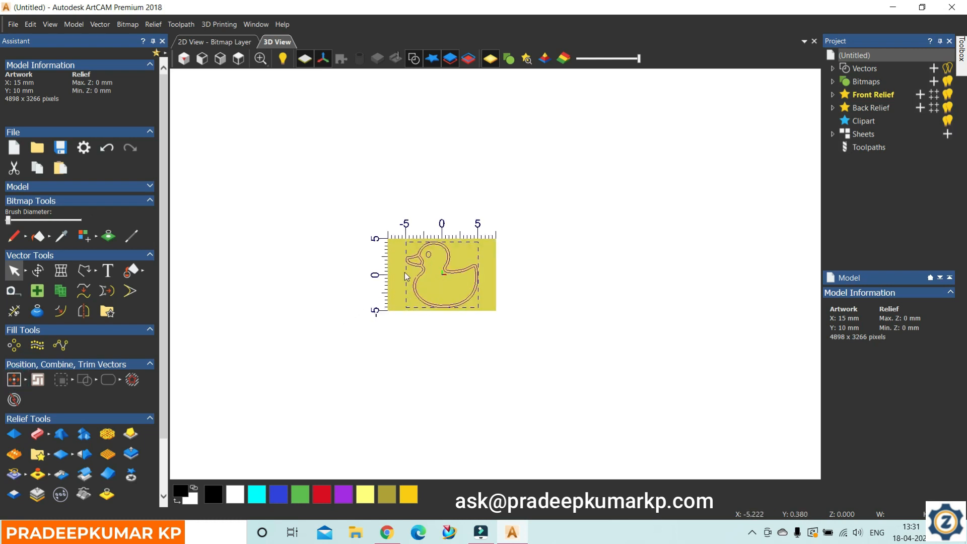
scroll(501, 300, up, 1)
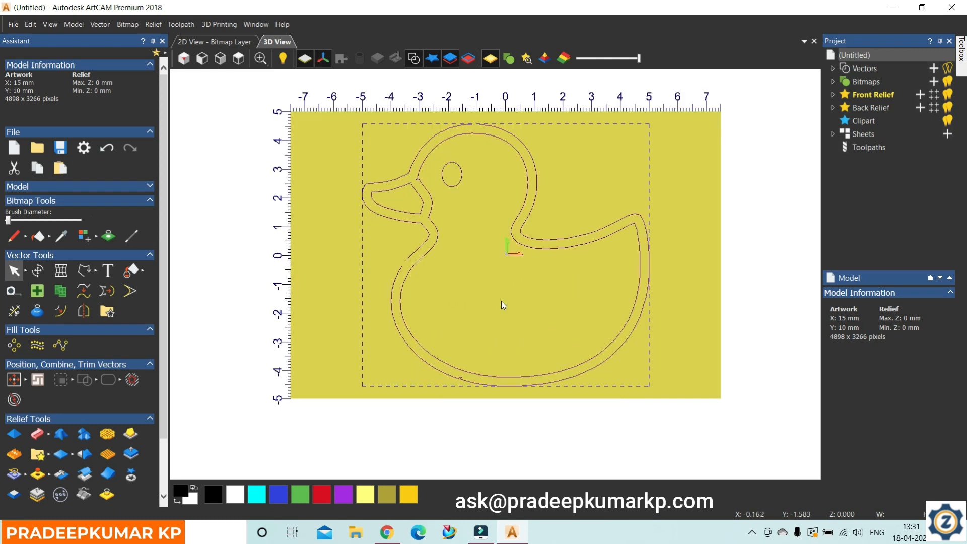
scroll(503, 298, up, 1)
scroll(503, 298, down, 1)
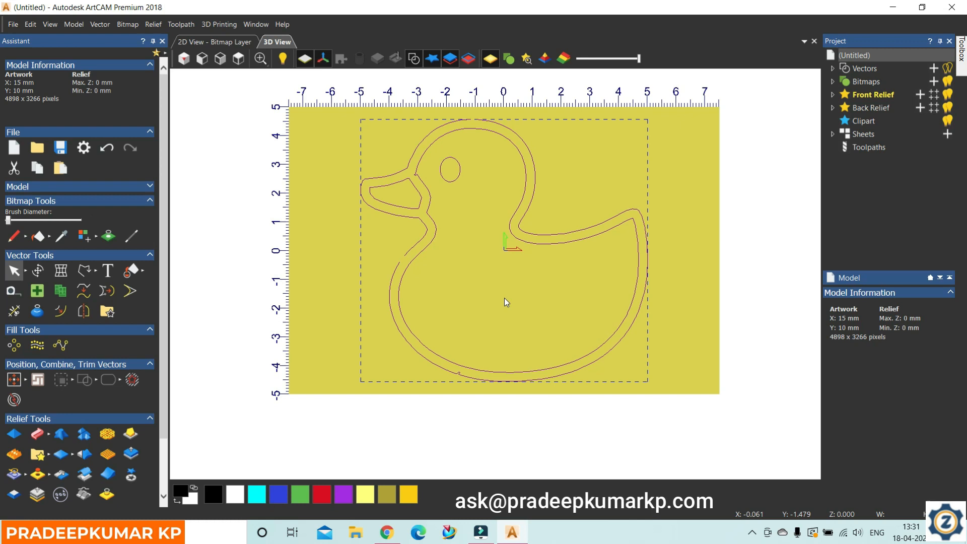
click(702, 177)
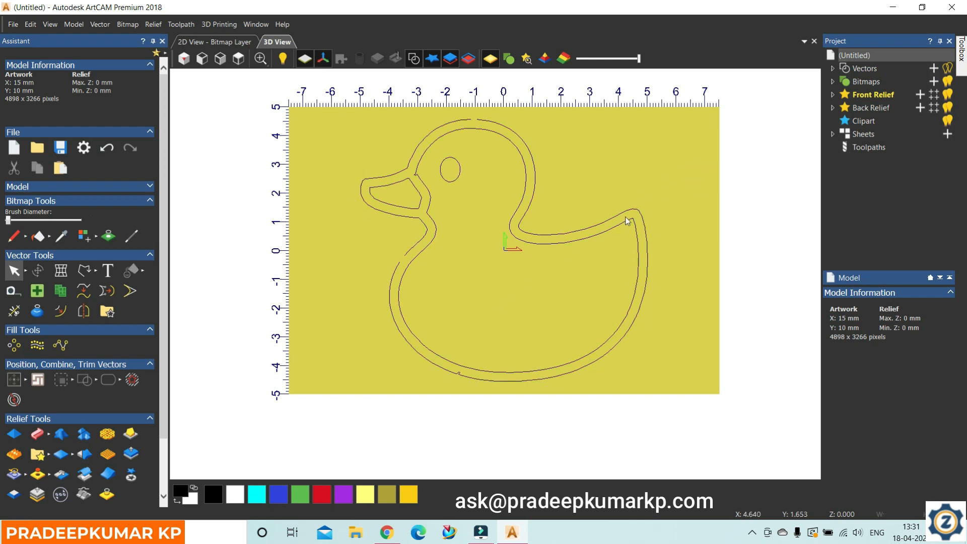
scroll(548, 282, up, 2)
scroll(548, 281, down, 1)
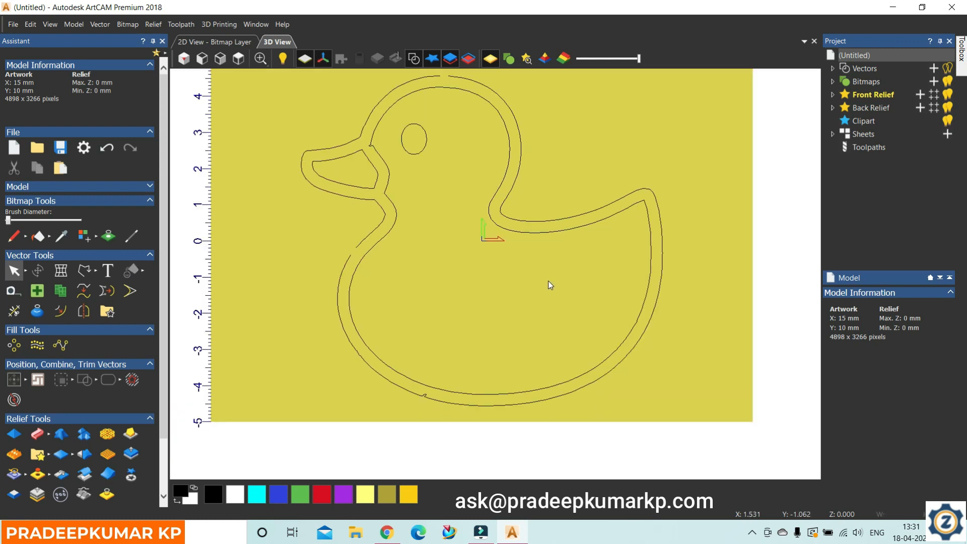
scroll(549, 281, down, 1)
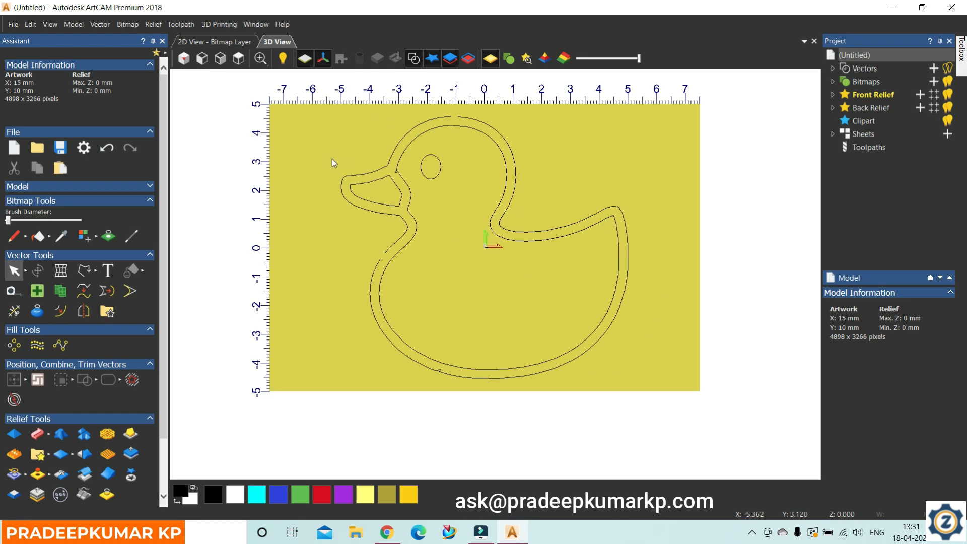